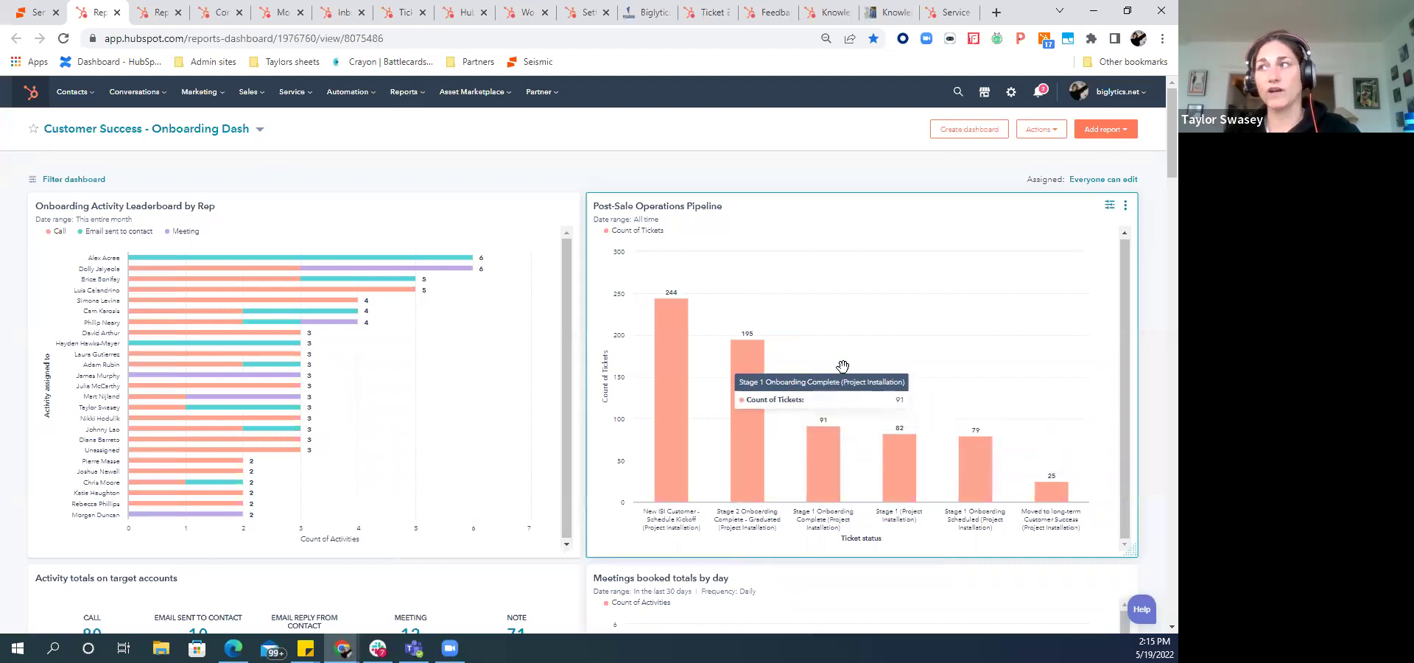
- Review the reports on the Customer Success - Onboarding Dash dashboard and bring up its available sharing and management actions
{"action": "scroll", "coordinate": [822, 367], "scroll_direction": "down", "scroll_amount": 4}
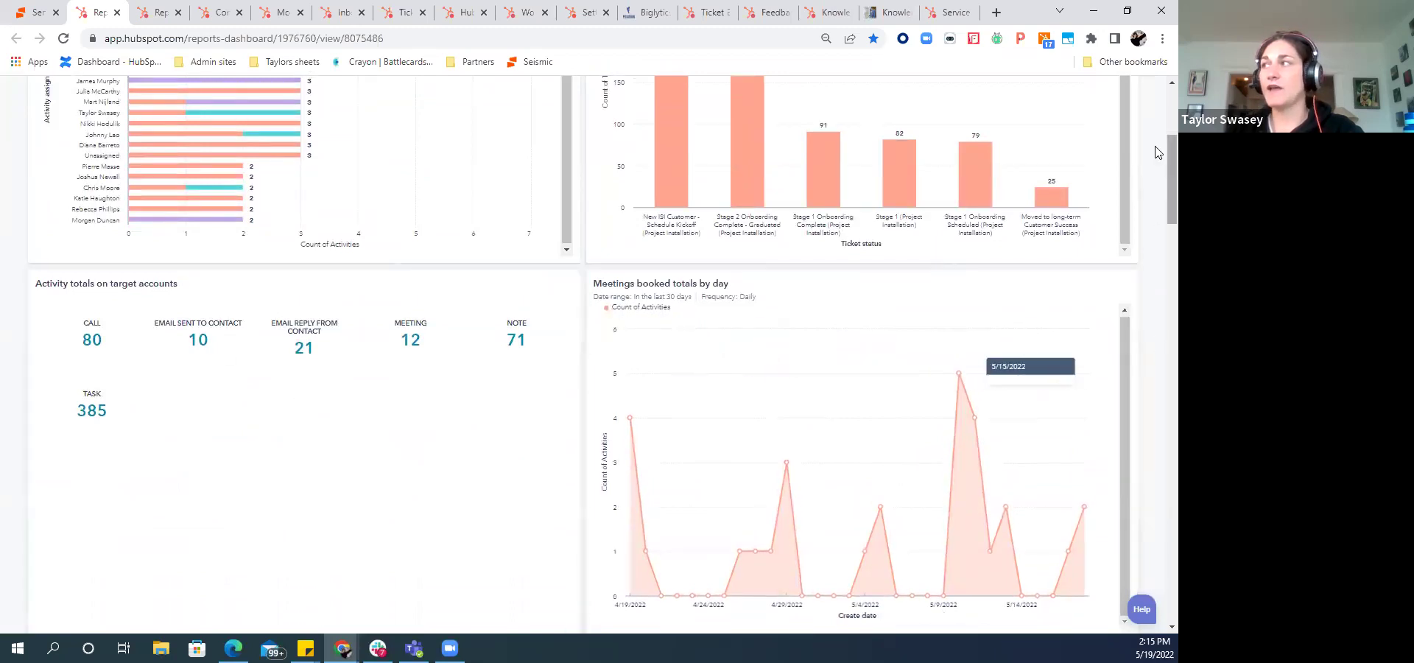
{"action": "scroll", "coordinate": [1158, 221], "scroll_direction": "down", "scroll_amount": 5}
{"action": "scroll", "coordinate": [1158, 243], "scroll_direction": "down", "scroll_amount": 1}
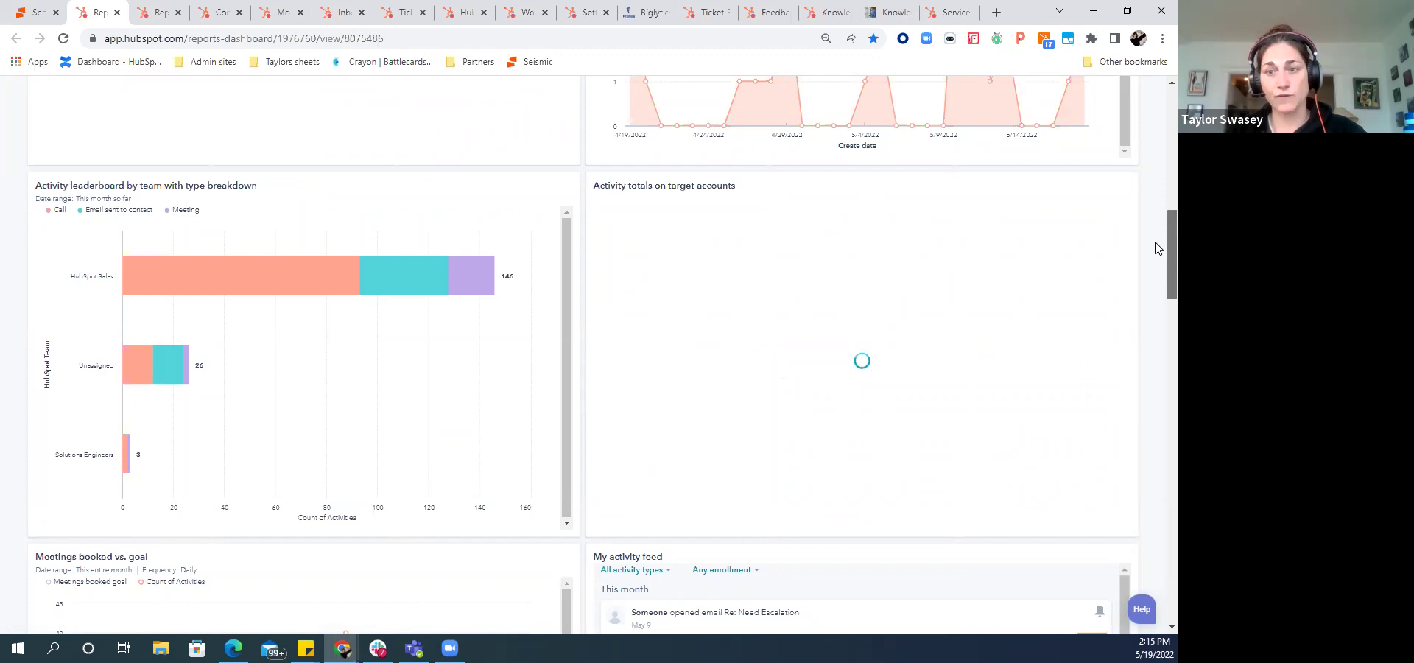
{"action": "scroll", "coordinate": [1155, 249], "scroll_direction": "down", "scroll_amount": 5}
{"action": "scroll", "coordinate": [1155, 324], "scroll_direction": "down", "scroll_amount": 4}
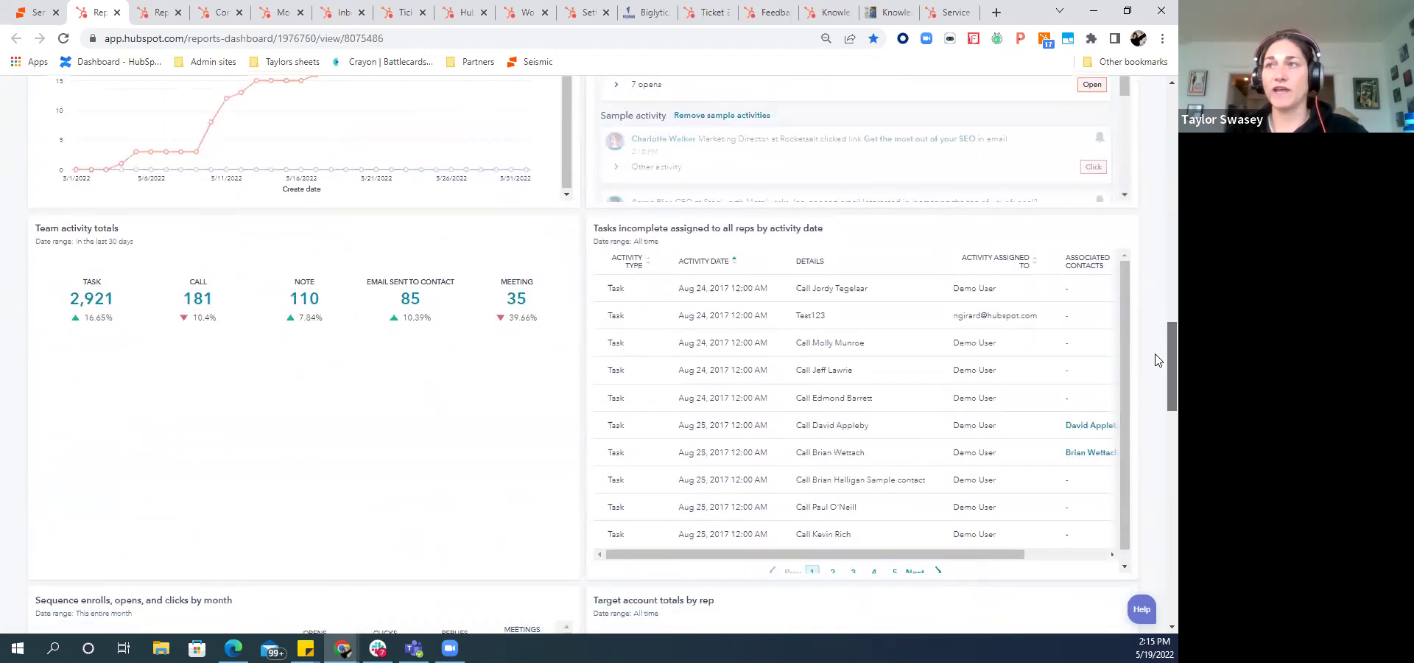
{"action": "scroll", "coordinate": [1158, 383], "scroll_direction": "down", "scroll_amount": 5}
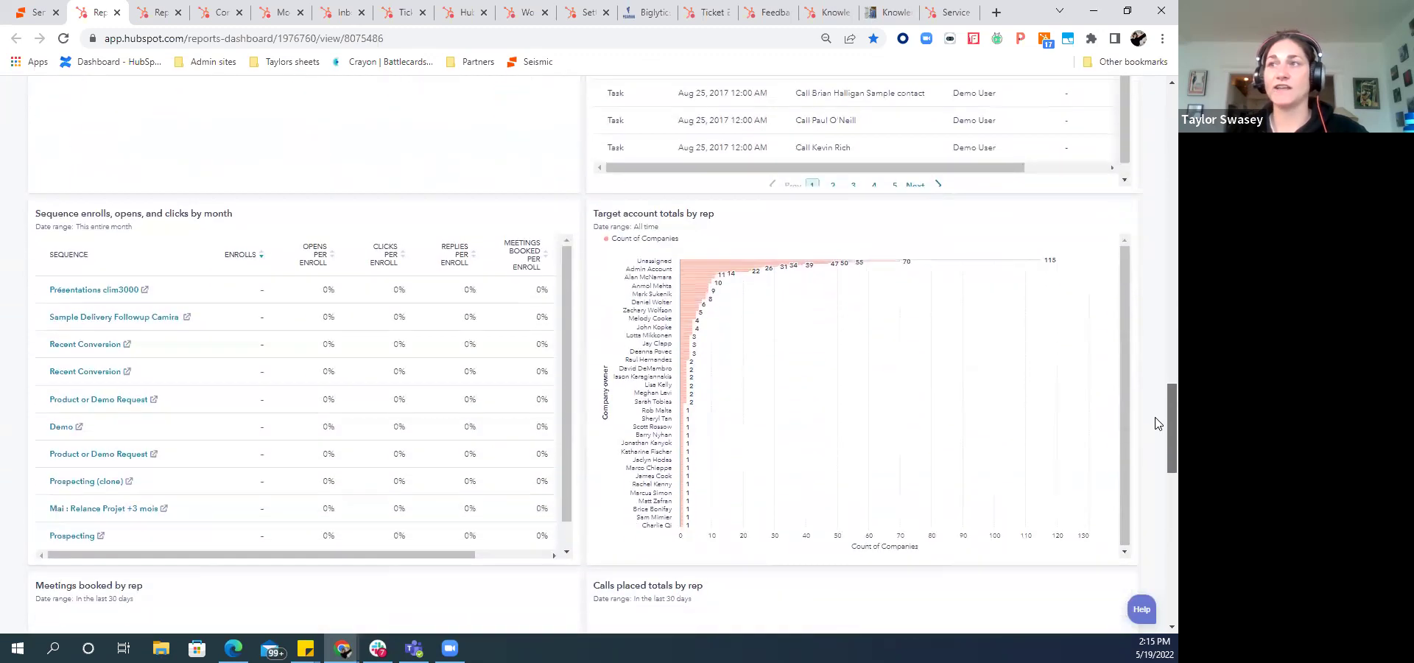
{"action": "scroll", "coordinate": [1157, 368], "scroll_direction": "up", "scroll_amount": 5}
{"action": "scroll", "coordinate": [1155, 324], "scroll_direction": "up", "scroll_amount": 15}
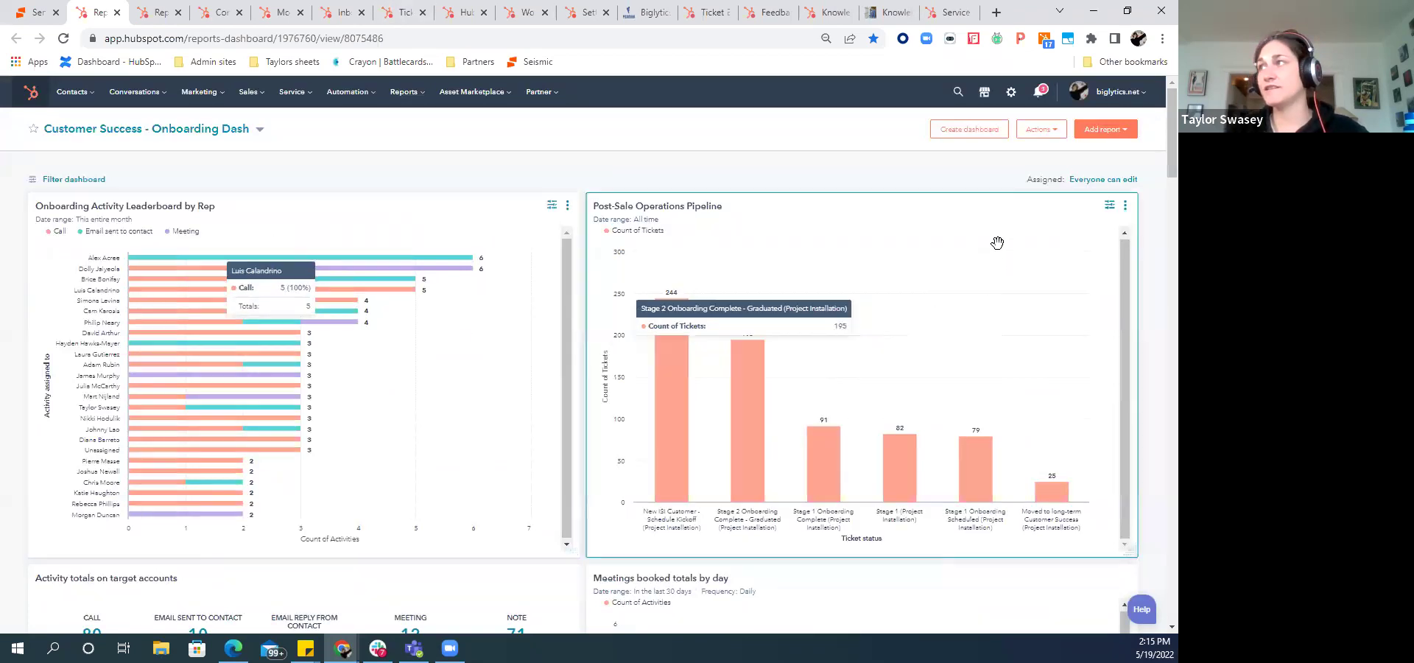
{"action": "left_click", "coordinate": [1040, 130]}
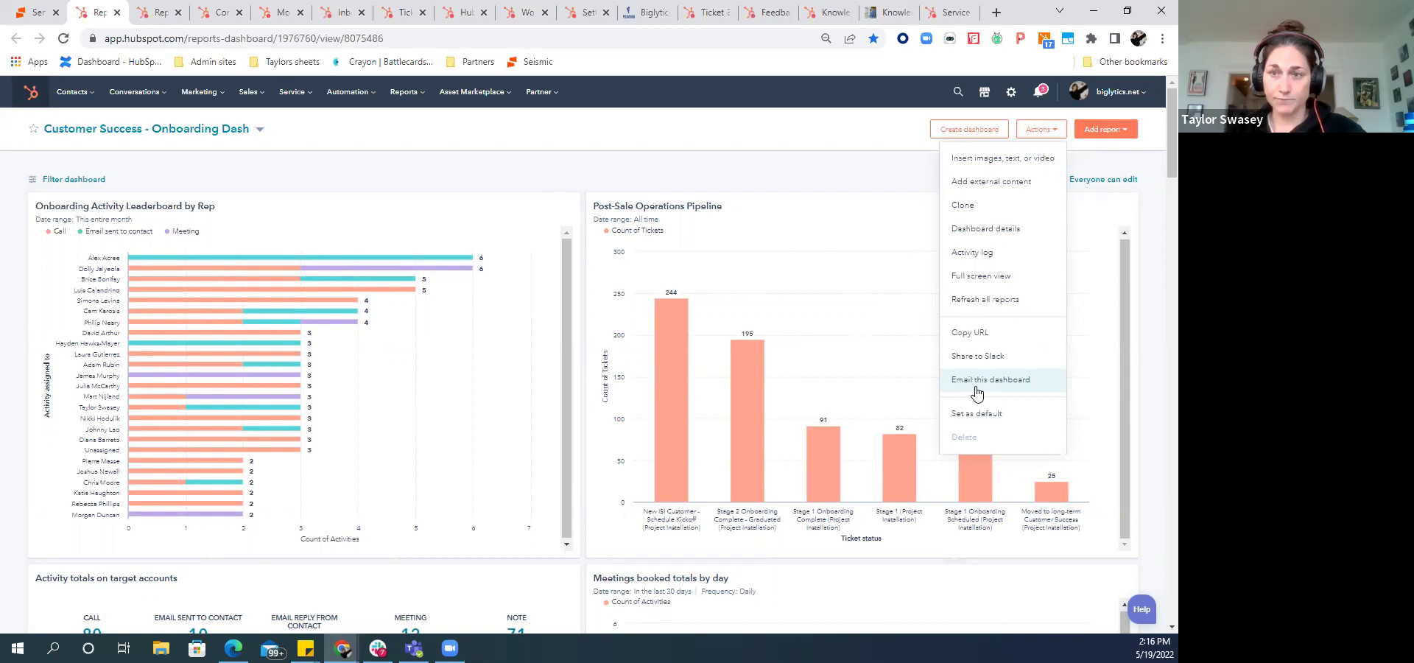
- Switch to the Service Reporting dashboard and examine its ticket source, resolution and response time reports
{"action": "left_click", "coordinate": [151, 13]}
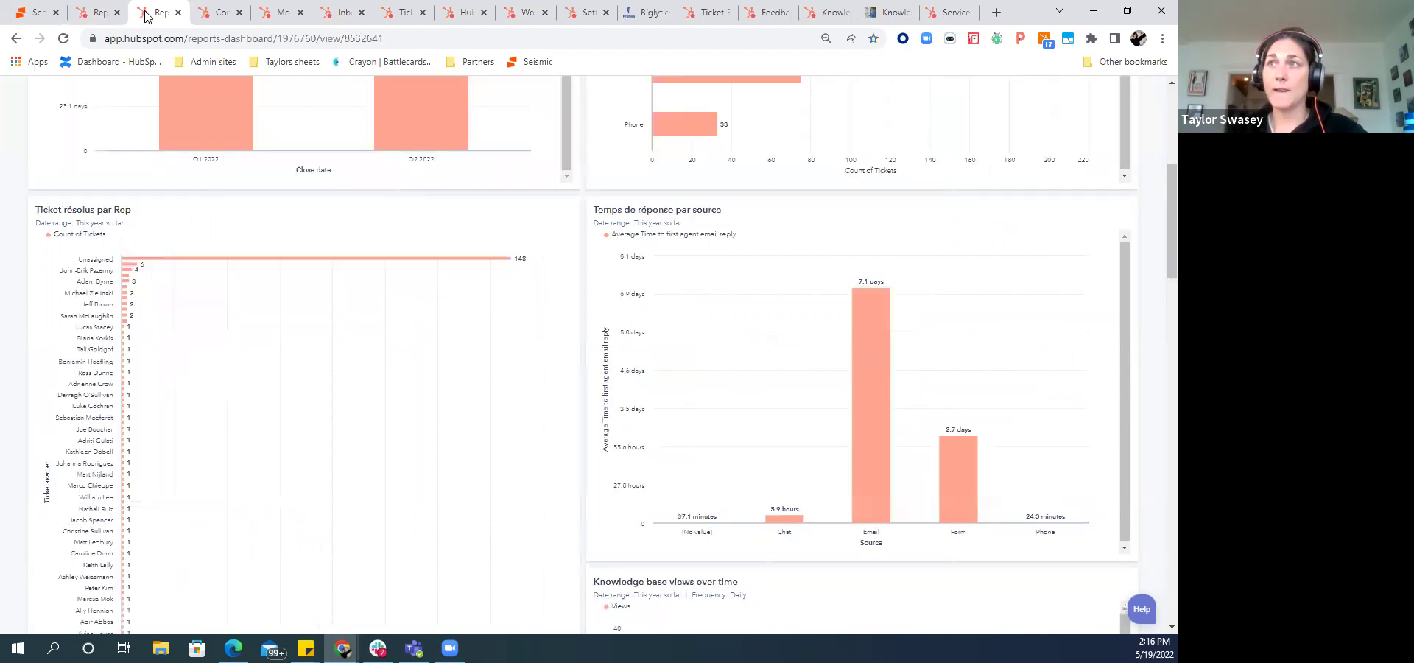
{"action": "scroll", "coordinate": [1068, 568], "scroll_direction": "up", "scroll_amount": 5}
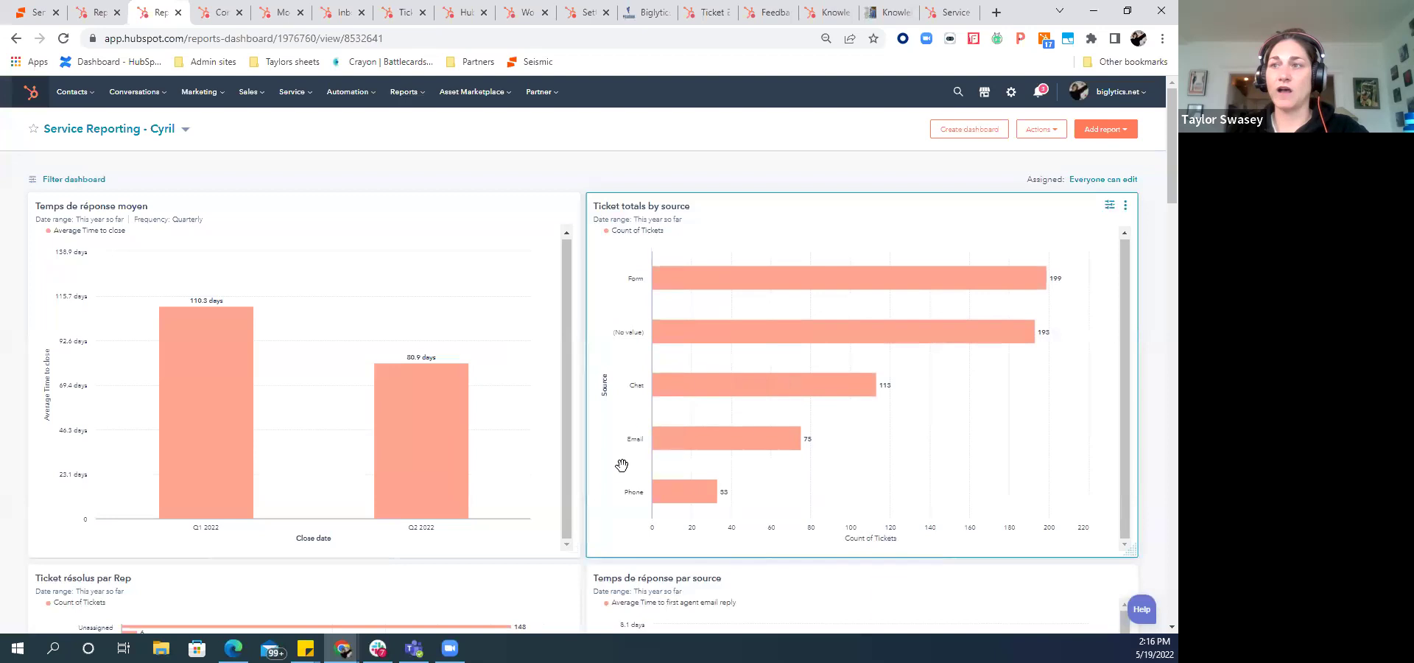
{"action": "scroll", "coordinate": [622, 464], "scroll_direction": "down", "scroll_amount": 4}
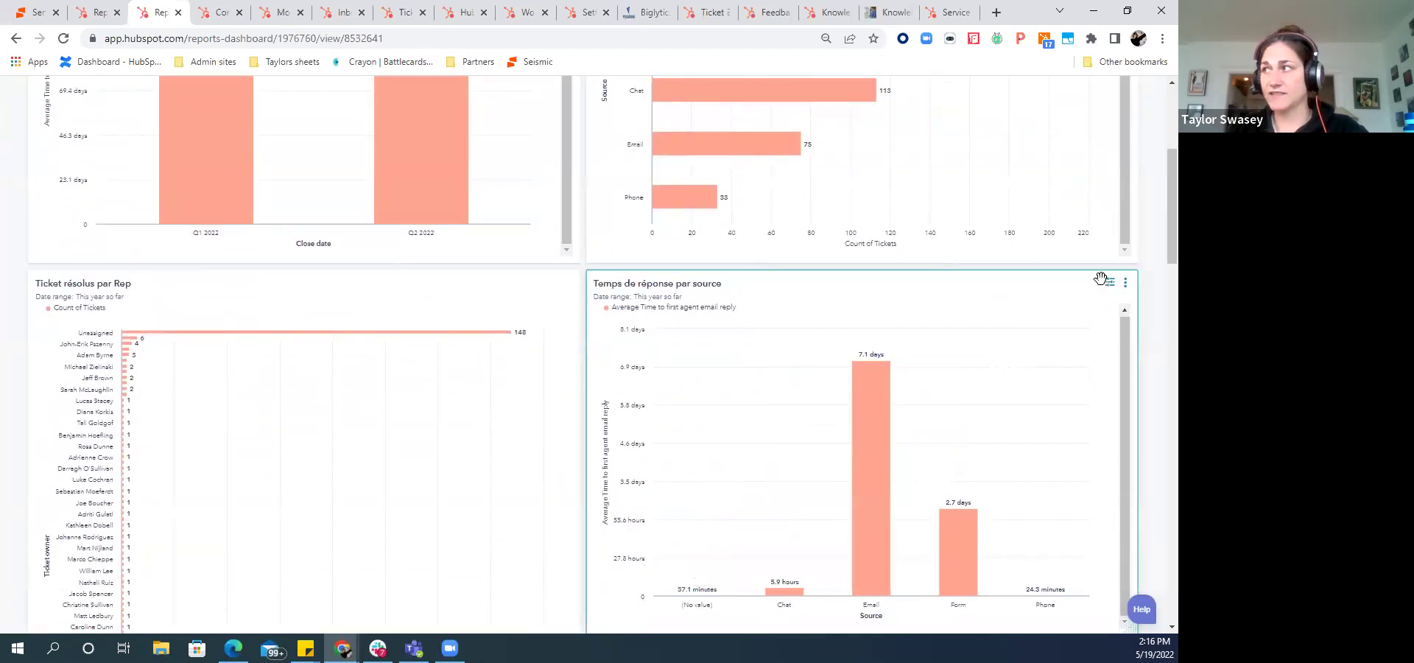
{"action": "left_click_drag", "start_coordinate": [1155, 247], "coordinate": [1061, 148]}
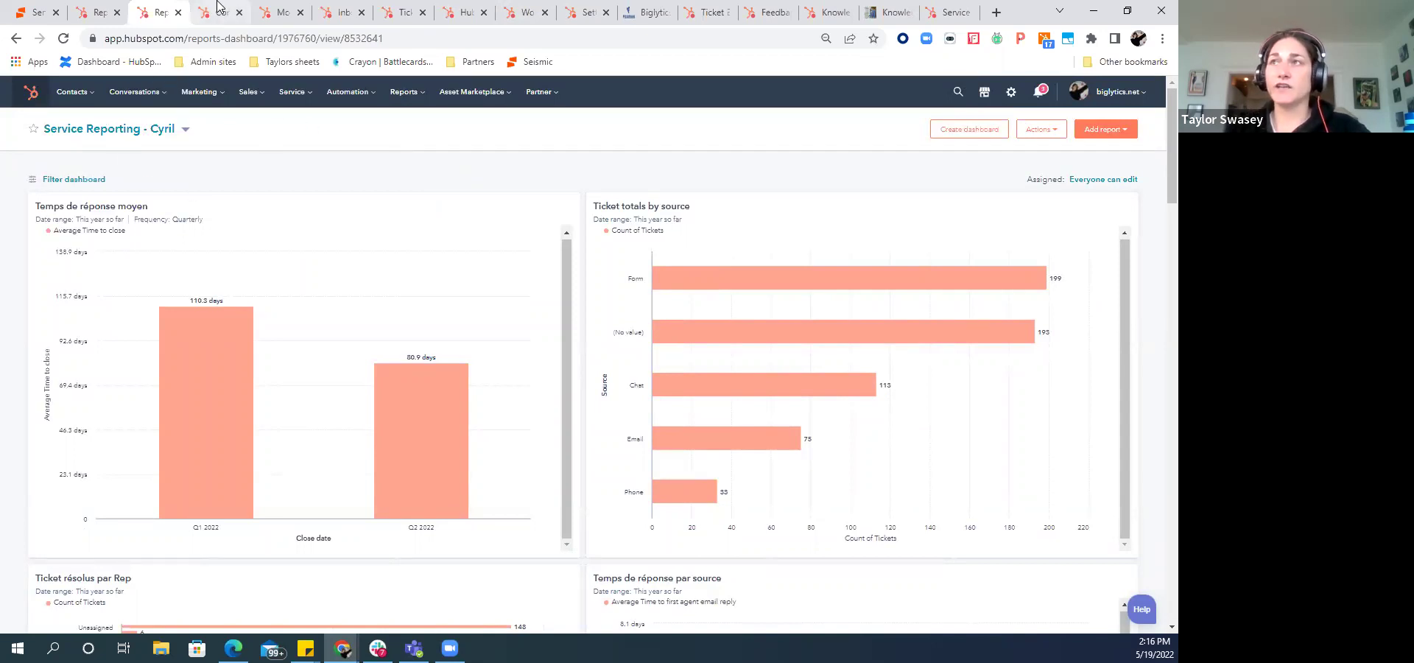
- Switch to the contacts list, show the saved Tickets view and inspect all filters applied to it
{"action": "left_click", "coordinate": [218, 10]}
{"action": "left_click", "coordinate": [202, 170]}
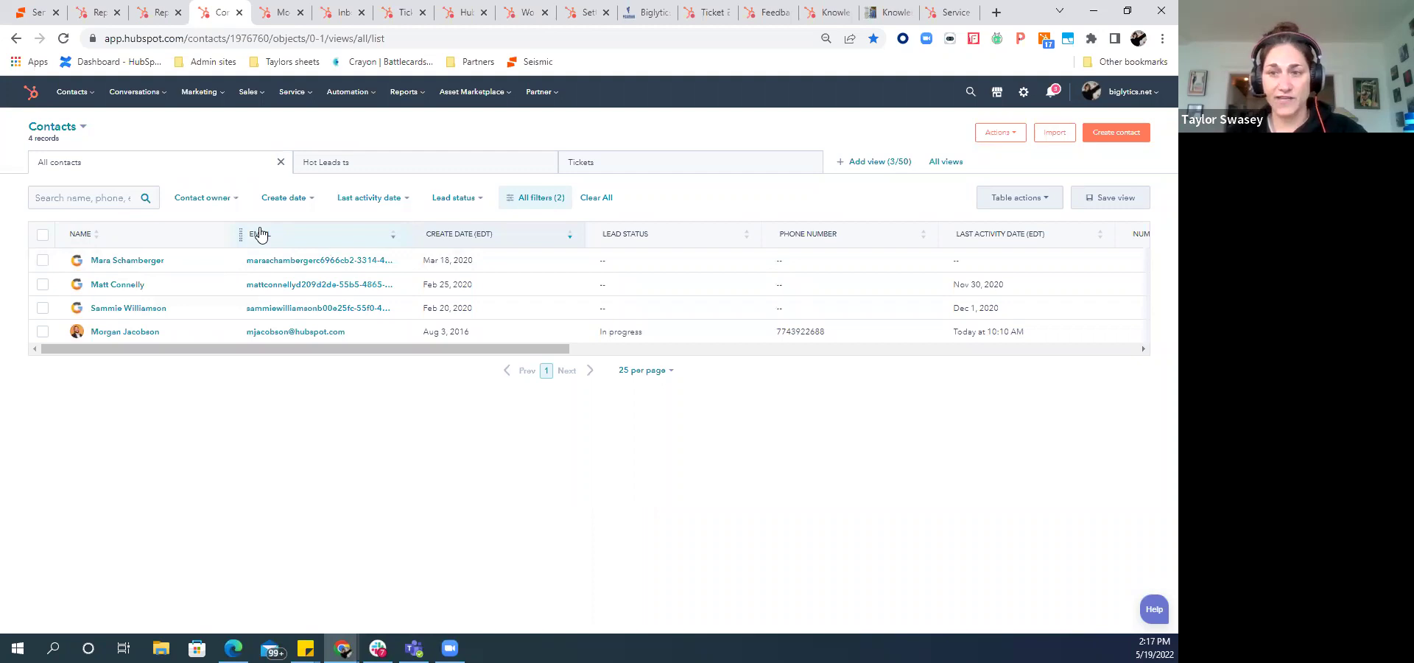
{"action": "left_click", "coordinate": [679, 169]}
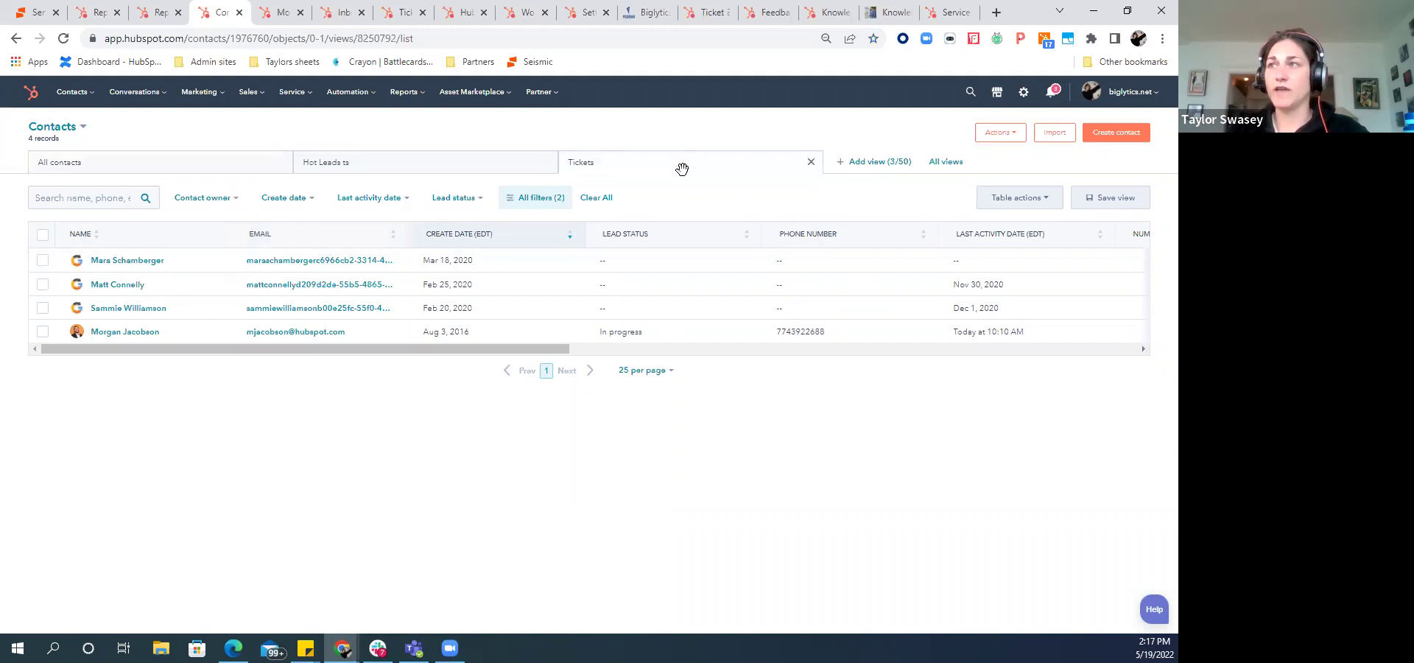
{"action": "left_click", "coordinate": [544, 200]}
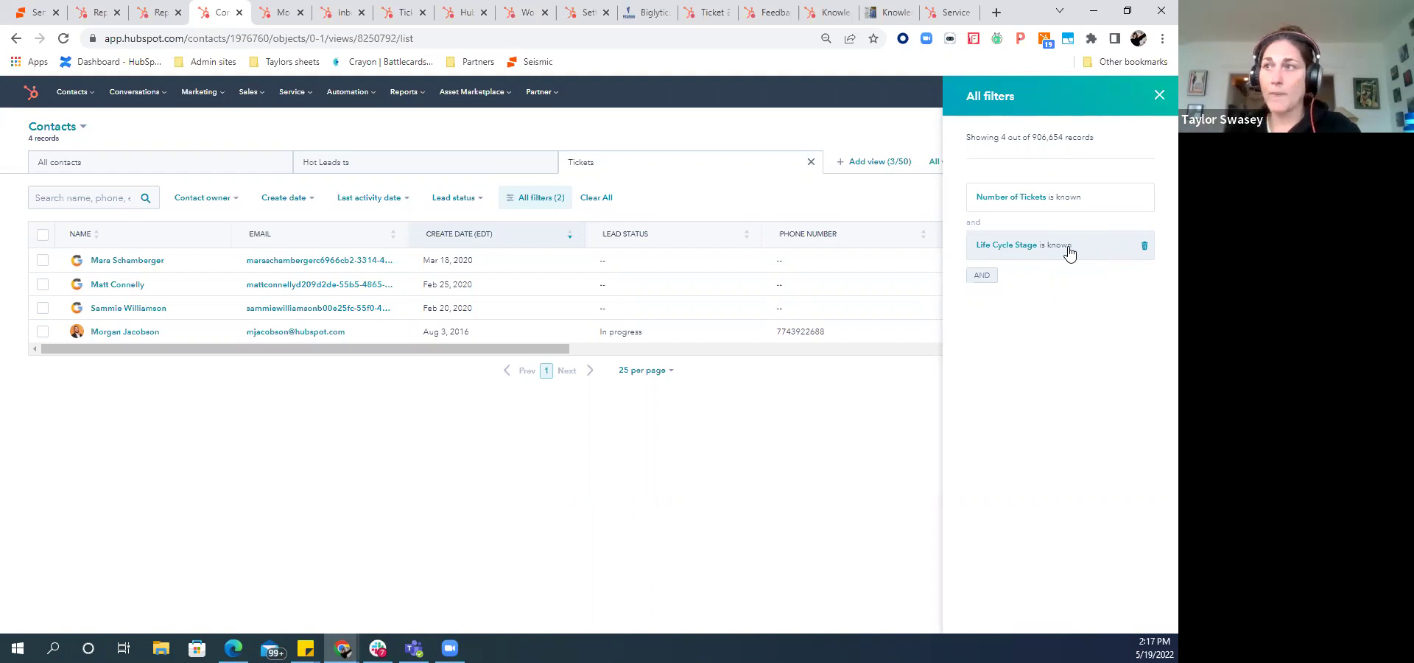
- Select all contacts in the Tickets view, review the task types offered for bulk task creation, and leave without creating tasks
{"action": "left_click", "coordinate": [41, 235]}
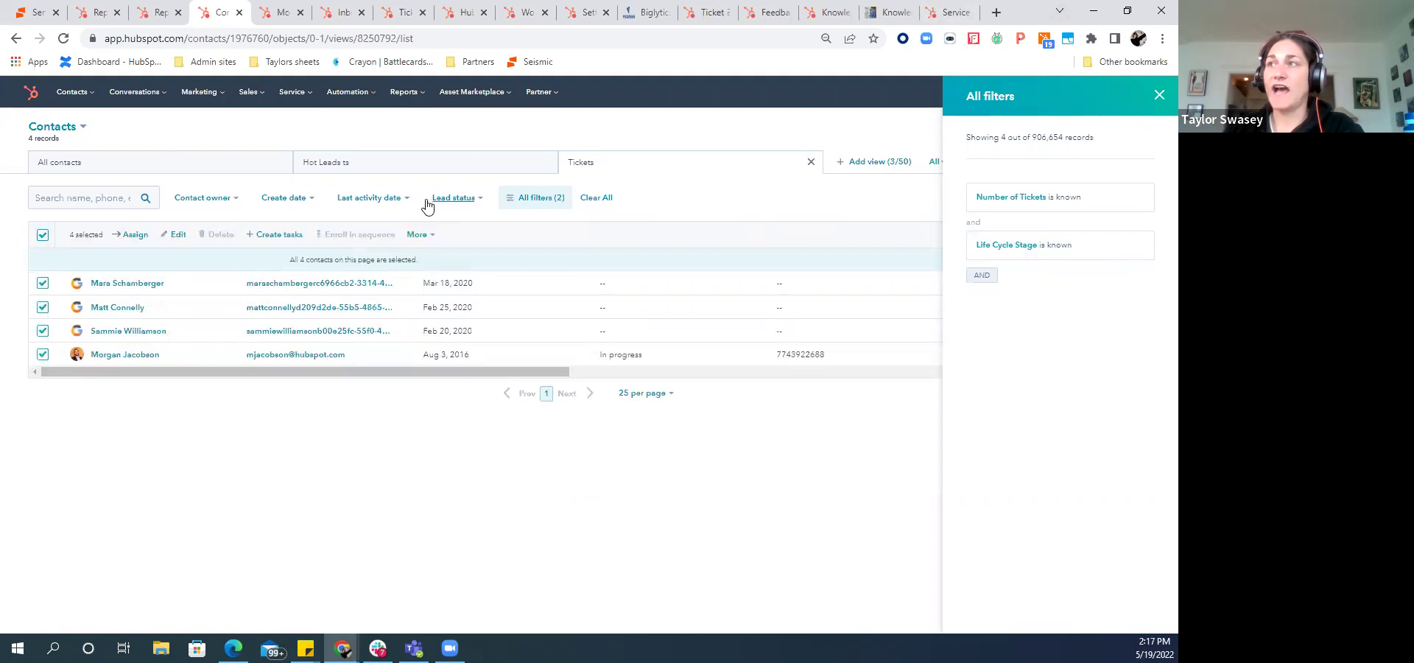
{"action": "left_click", "coordinate": [1158, 96]}
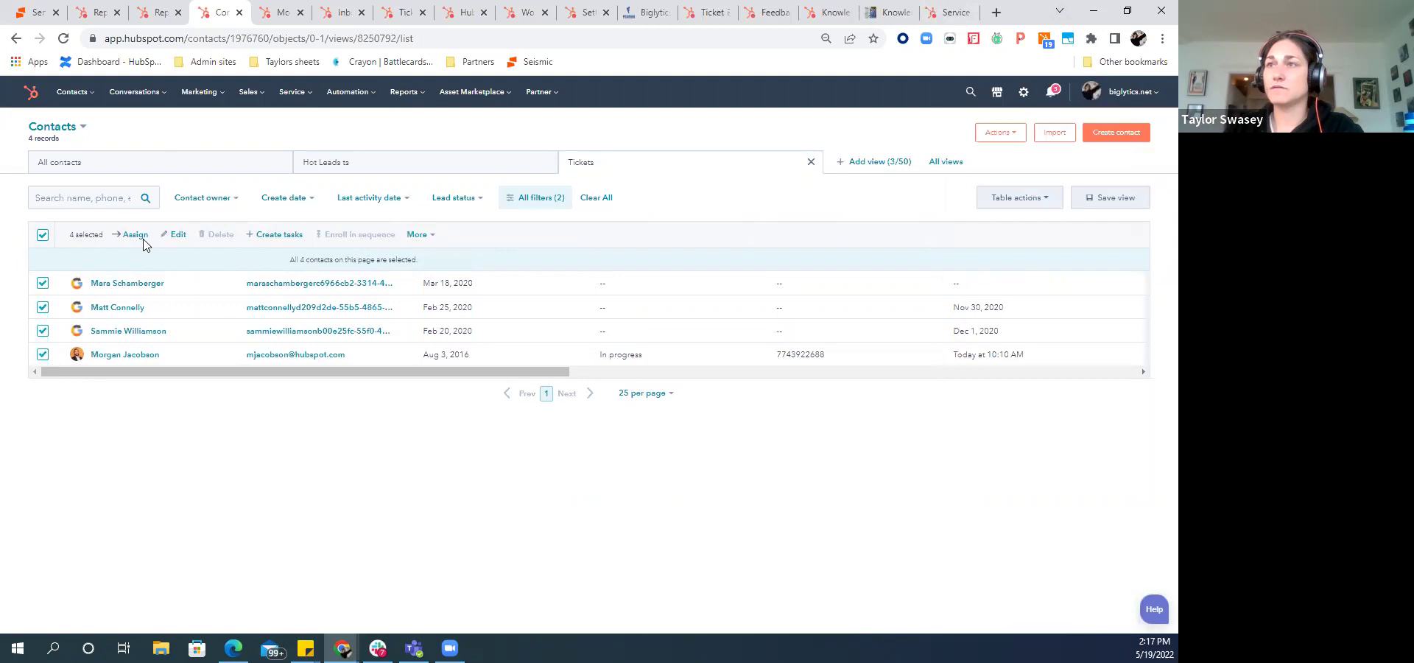
{"action": "left_click", "coordinate": [252, 236]}
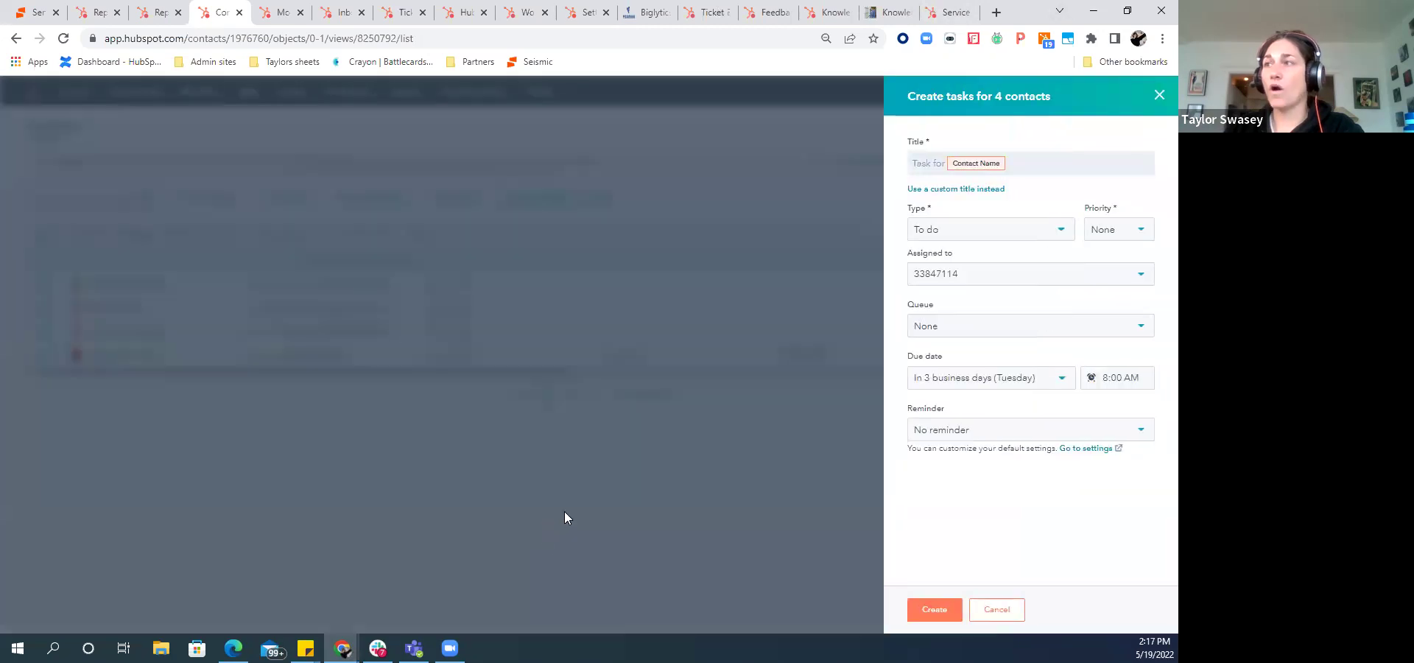
{"action": "left_click", "coordinate": [963, 233]}
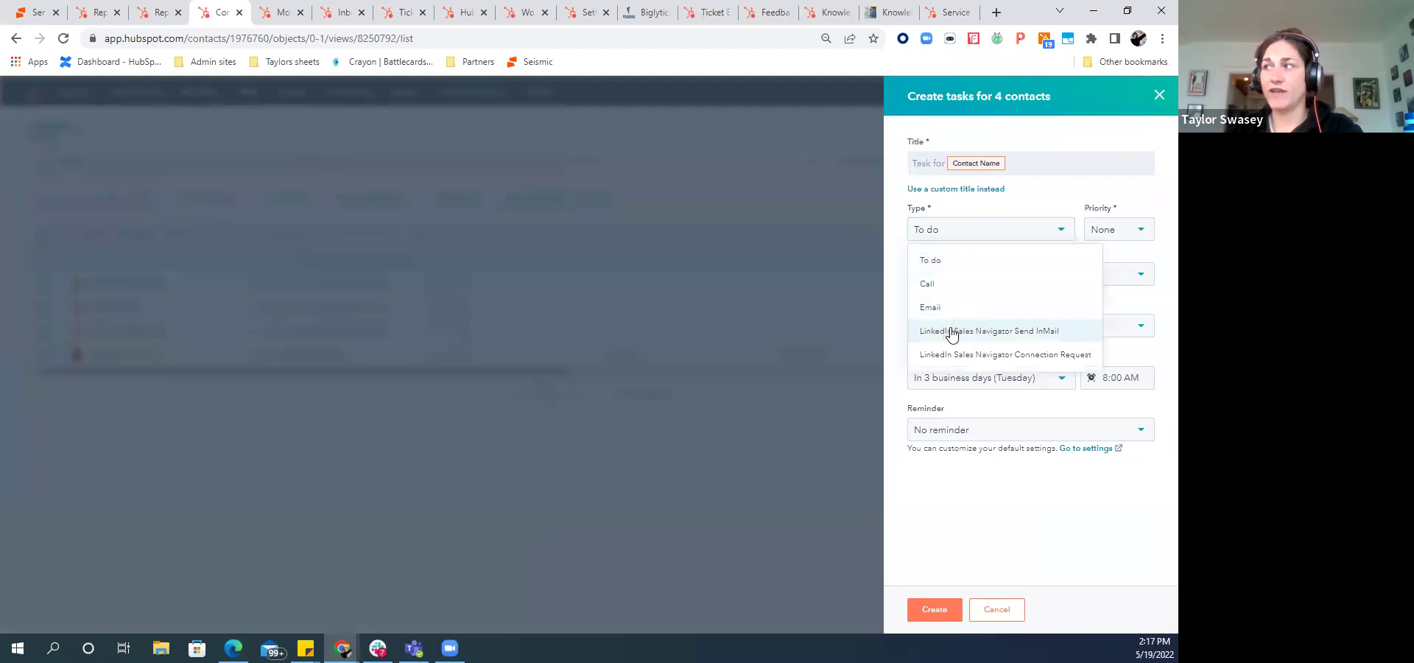
{"action": "left_click", "coordinate": [976, 493]}
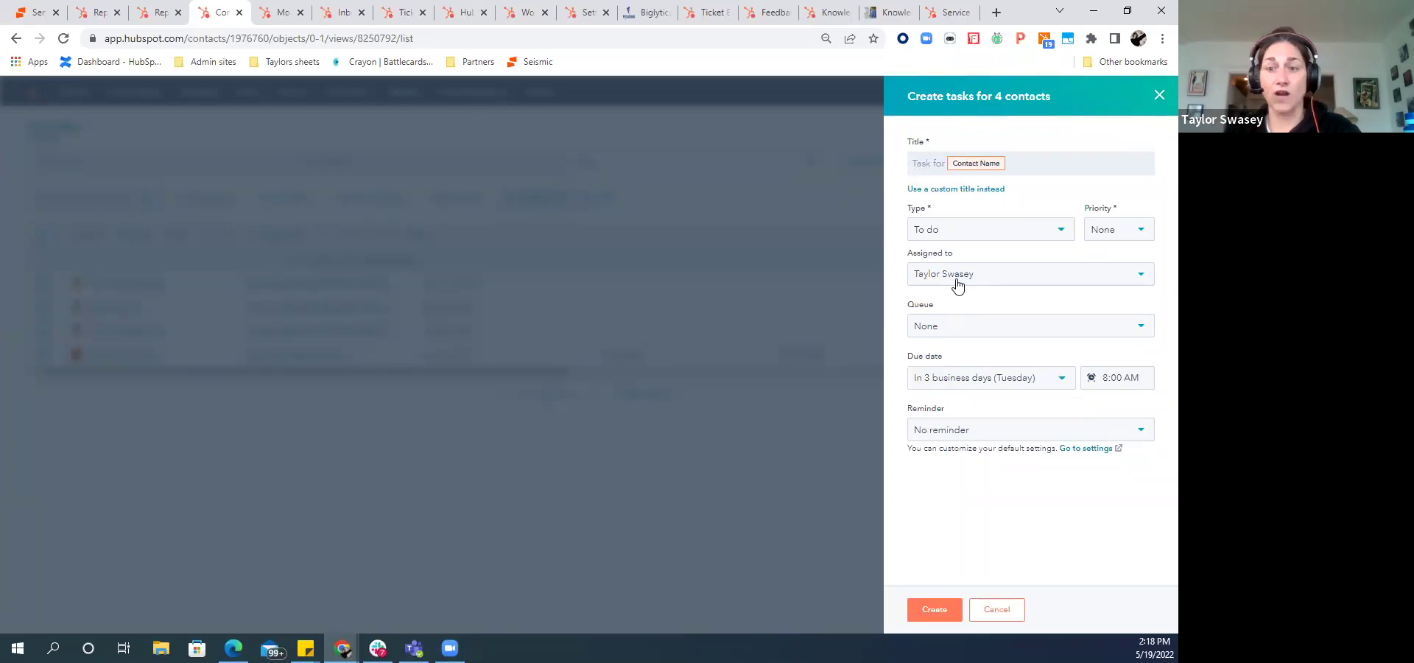
{"action": "left_click", "coordinate": [1156, 92]}
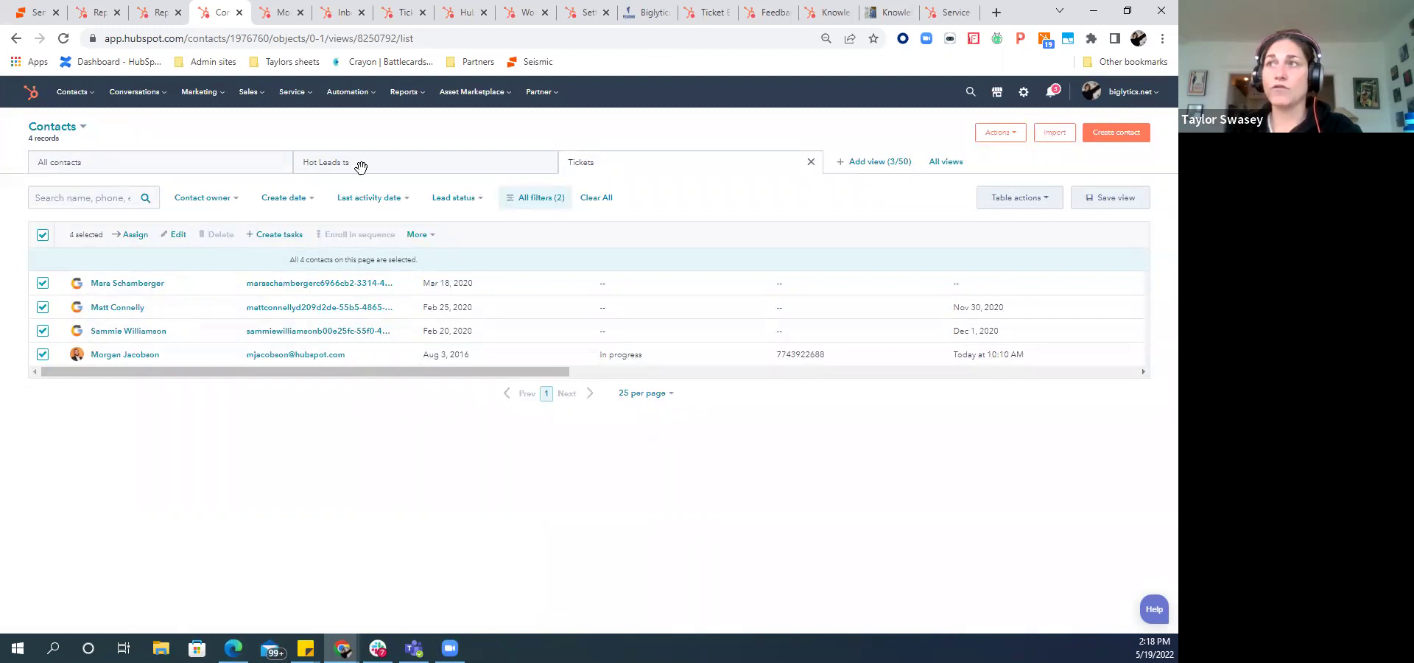
- Go to the sales Tasks page and look through the list of all tasks
{"action": "left_click", "coordinate": [248, 91]}
{"action": "left_click", "coordinate": [251, 174]}
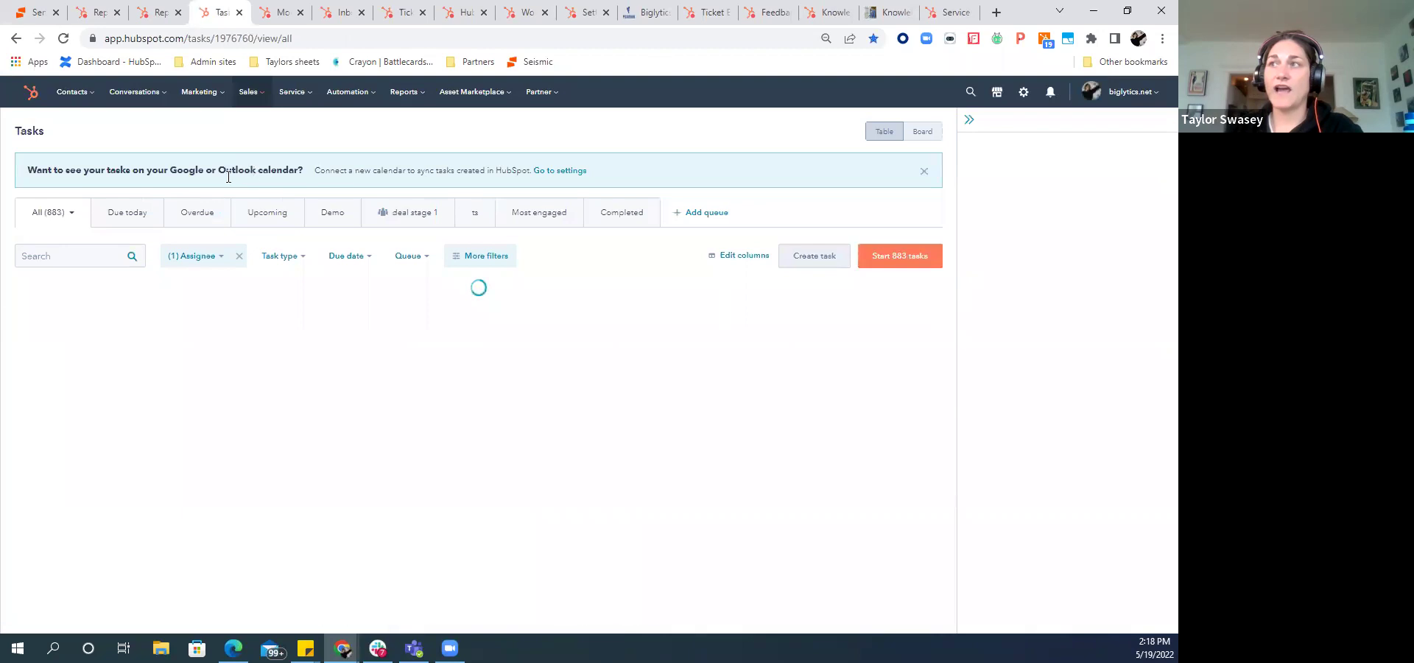
{"action": "scroll", "coordinate": [453, 346], "scroll_direction": "down", "scroll_amount": 5}
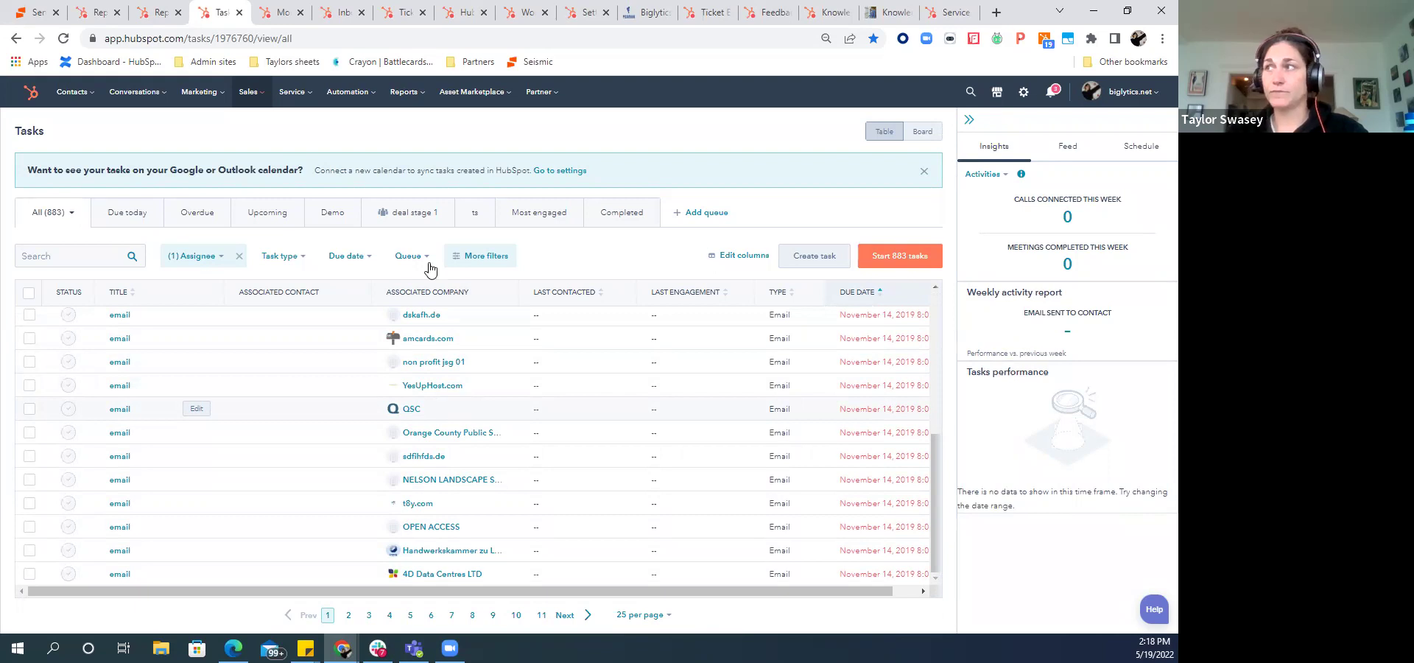
- Start working through the task queue, dismiss the email draft, mark the Aperto email task complete and advance to the following task
{"action": "left_click", "coordinate": [902, 258]}
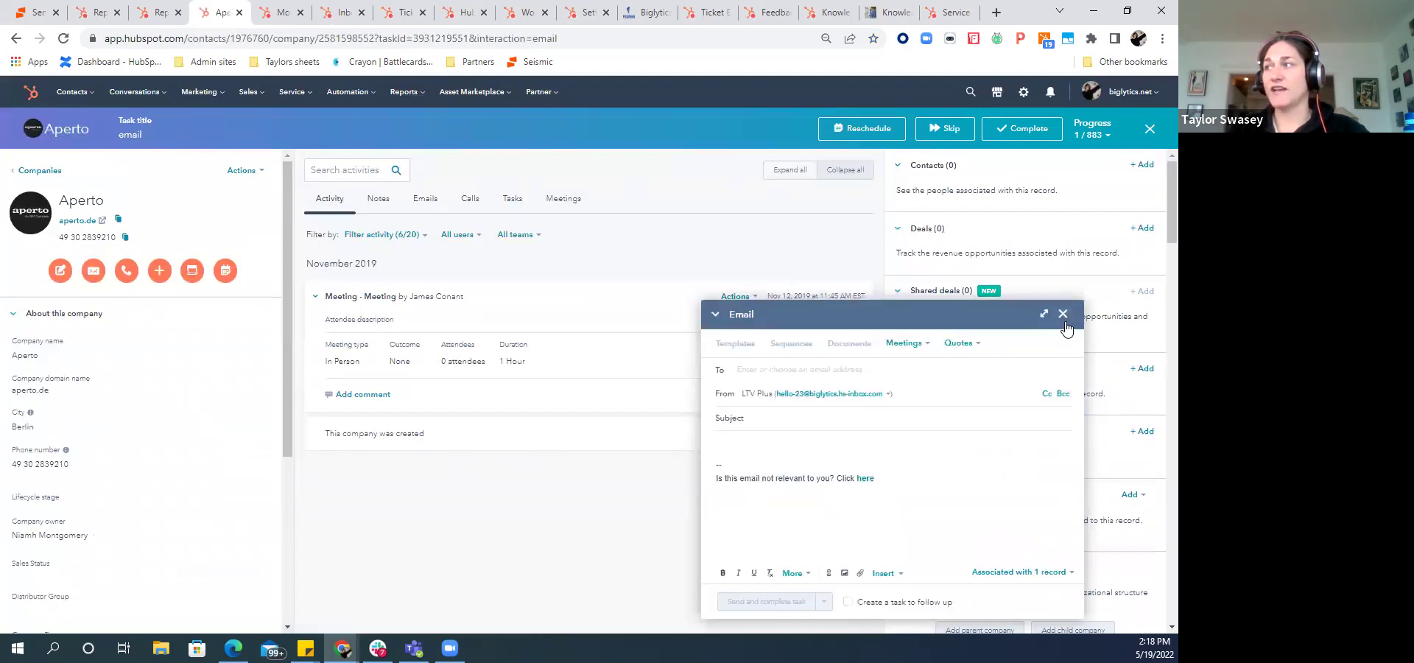
{"action": "left_click", "coordinate": [1063, 315]}
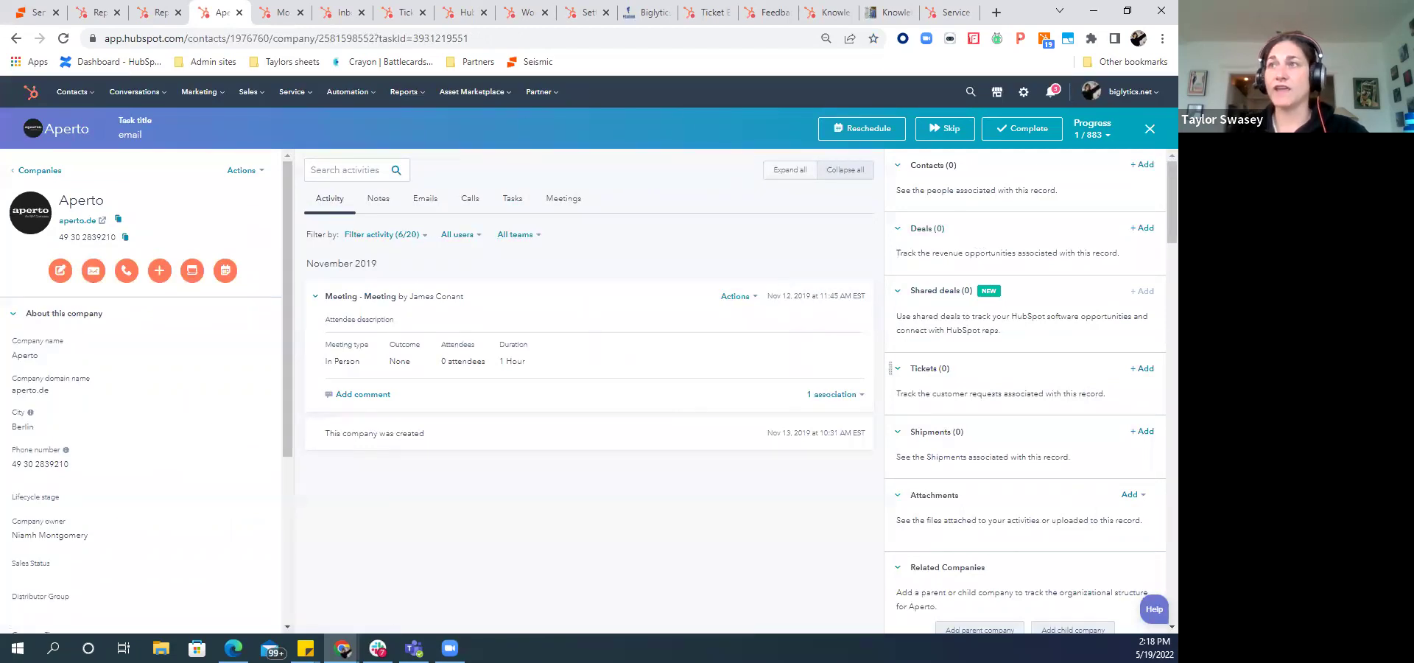
{"action": "left_click", "coordinate": [1037, 135]}
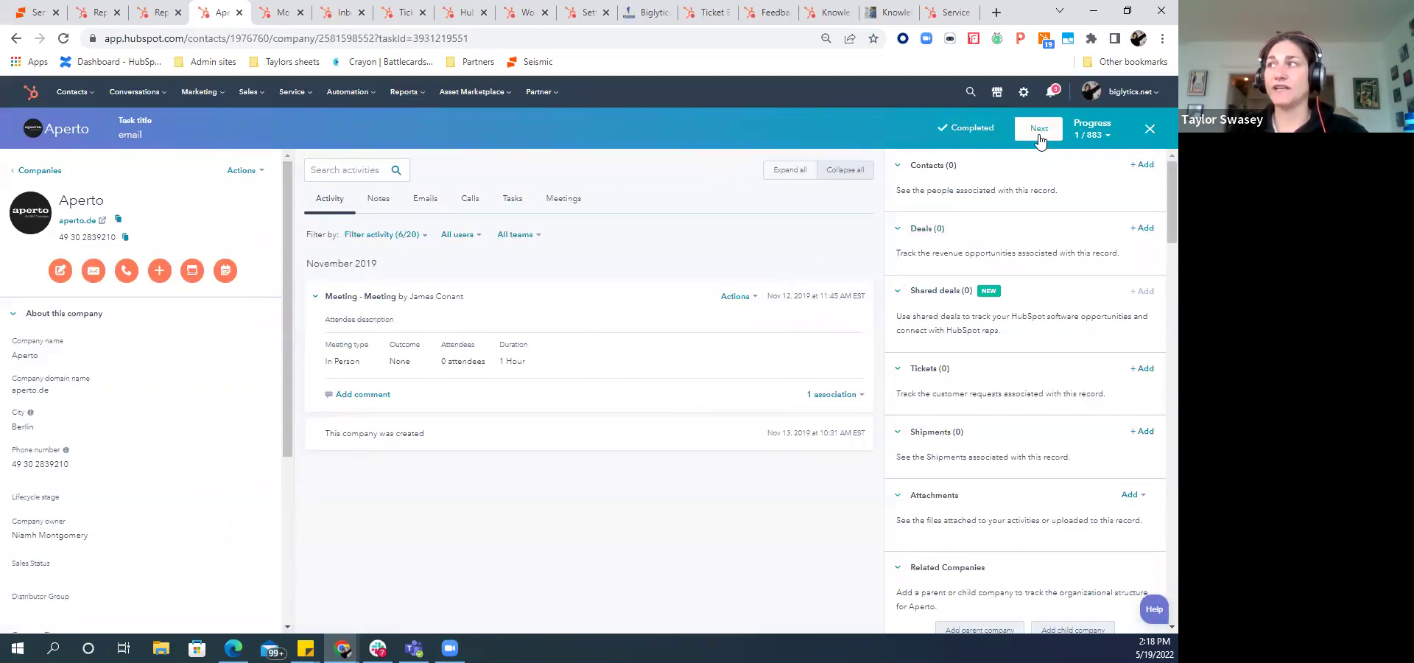
{"action": "left_click", "coordinate": [1039, 129]}
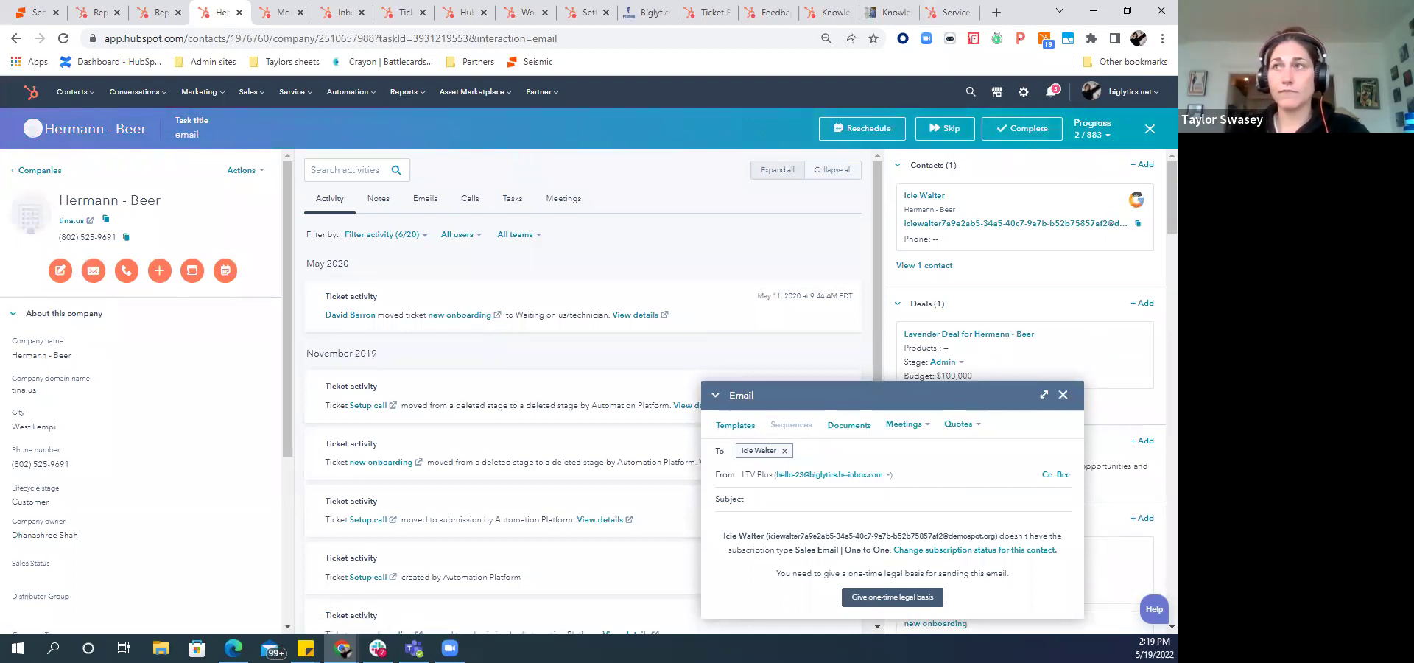
- Switch to the customer's contact record and include two more activity types in the timeline's activity filter
{"action": "left_click", "coordinate": [283, 15]}
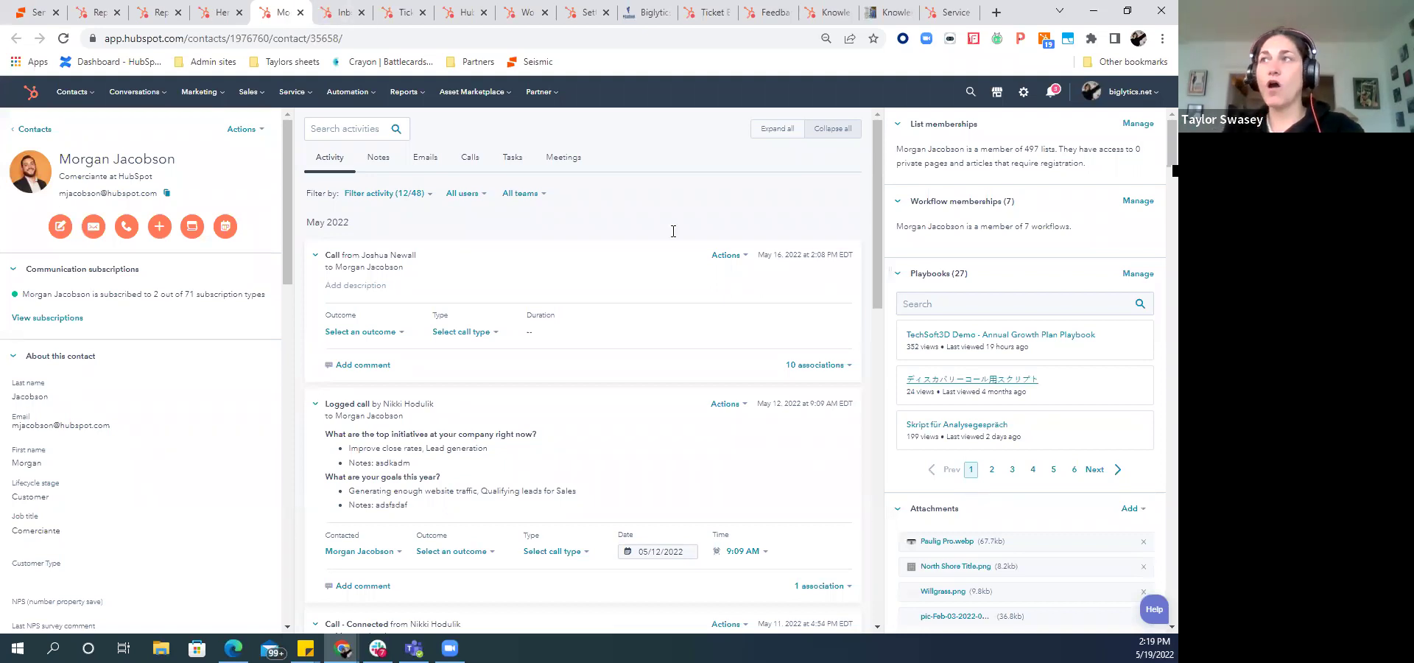
{"action": "left_click", "coordinate": [391, 195]}
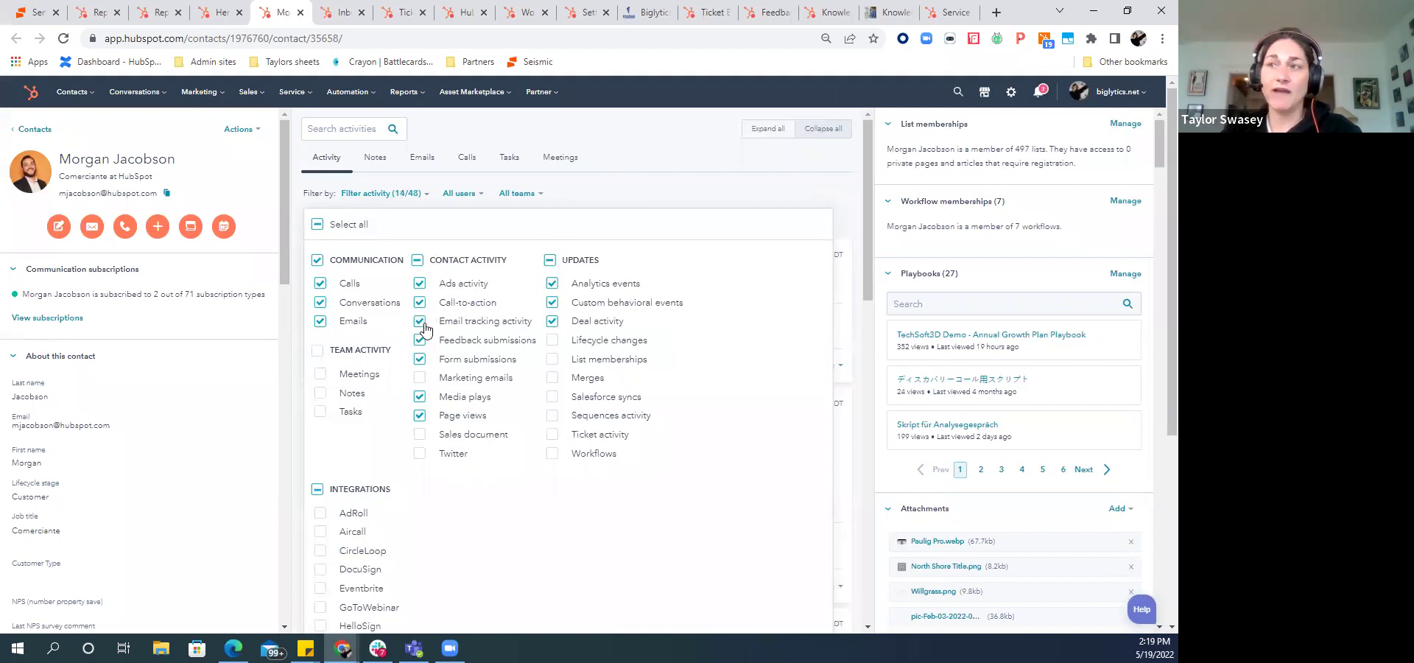
{"action": "left_click", "coordinate": [592, 131]}
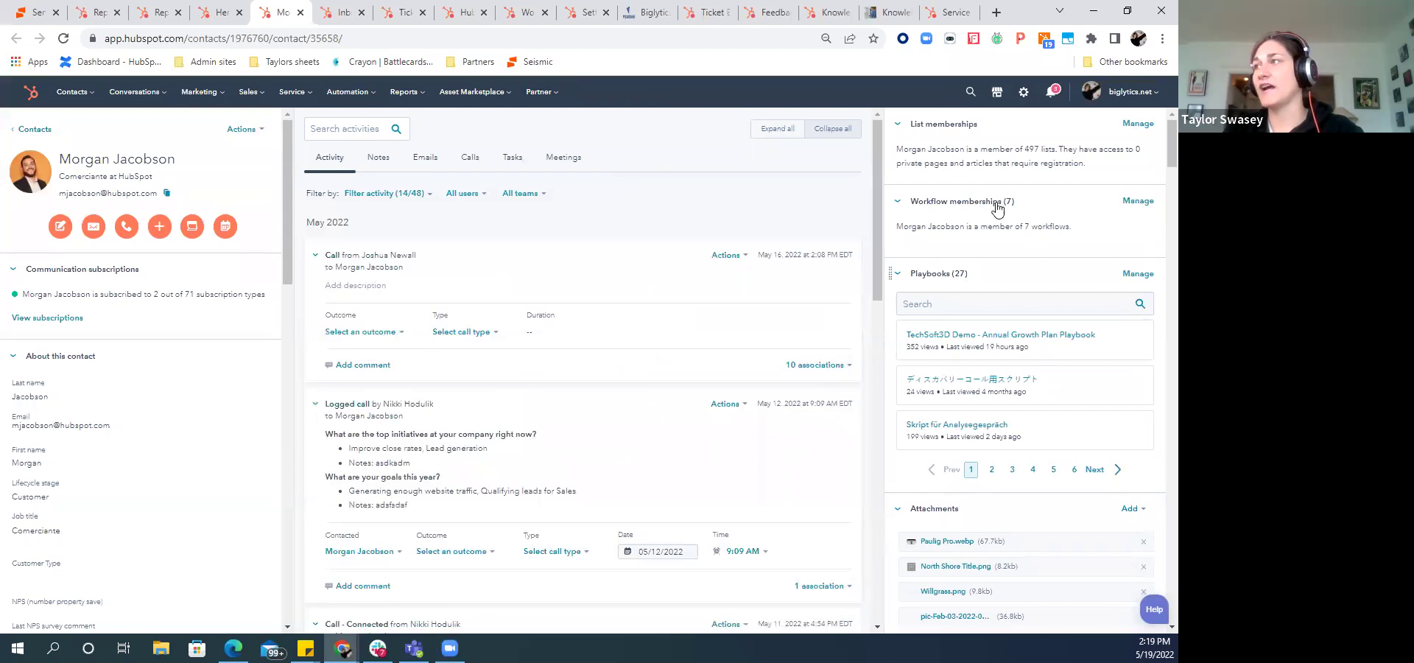
- Look through the contact's attachments, associated companies, deals, tickets and contact create attribution
{"action": "scroll", "coordinate": [969, 172], "scroll_direction": "down", "scroll_amount": 7}
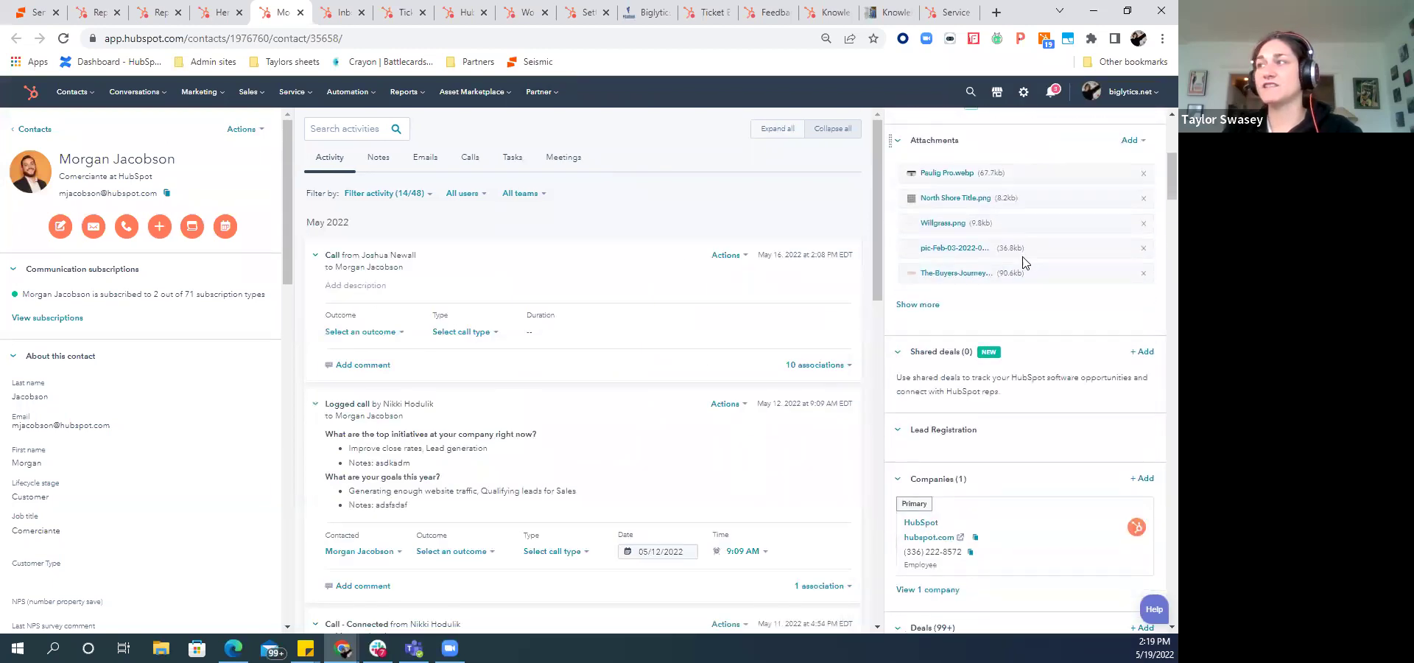
{"action": "scroll", "coordinate": [988, 300], "scroll_direction": "down", "scroll_amount": 2}
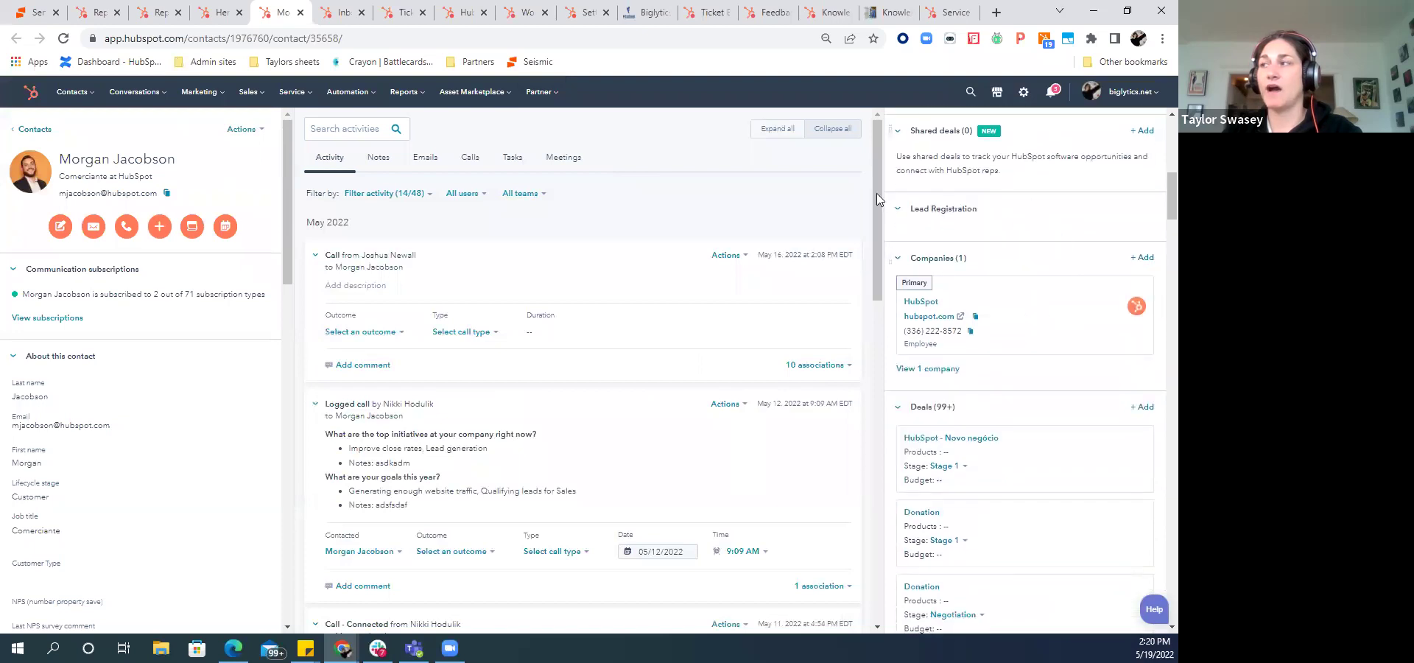
{"action": "scroll", "coordinate": [1056, 423], "scroll_direction": "down", "scroll_amount": 4}
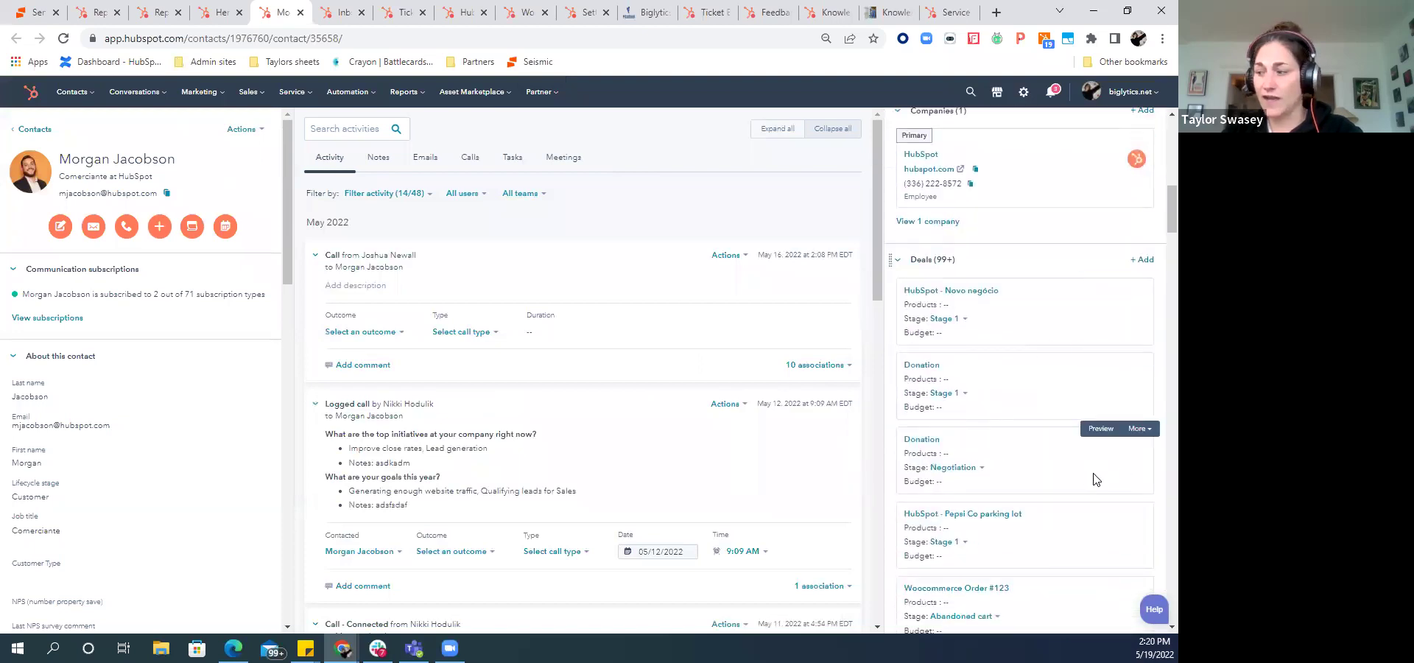
{"action": "scroll", "coordinate": [1098, 502], "scroll_direction": "down", "scroll_amount": 3}
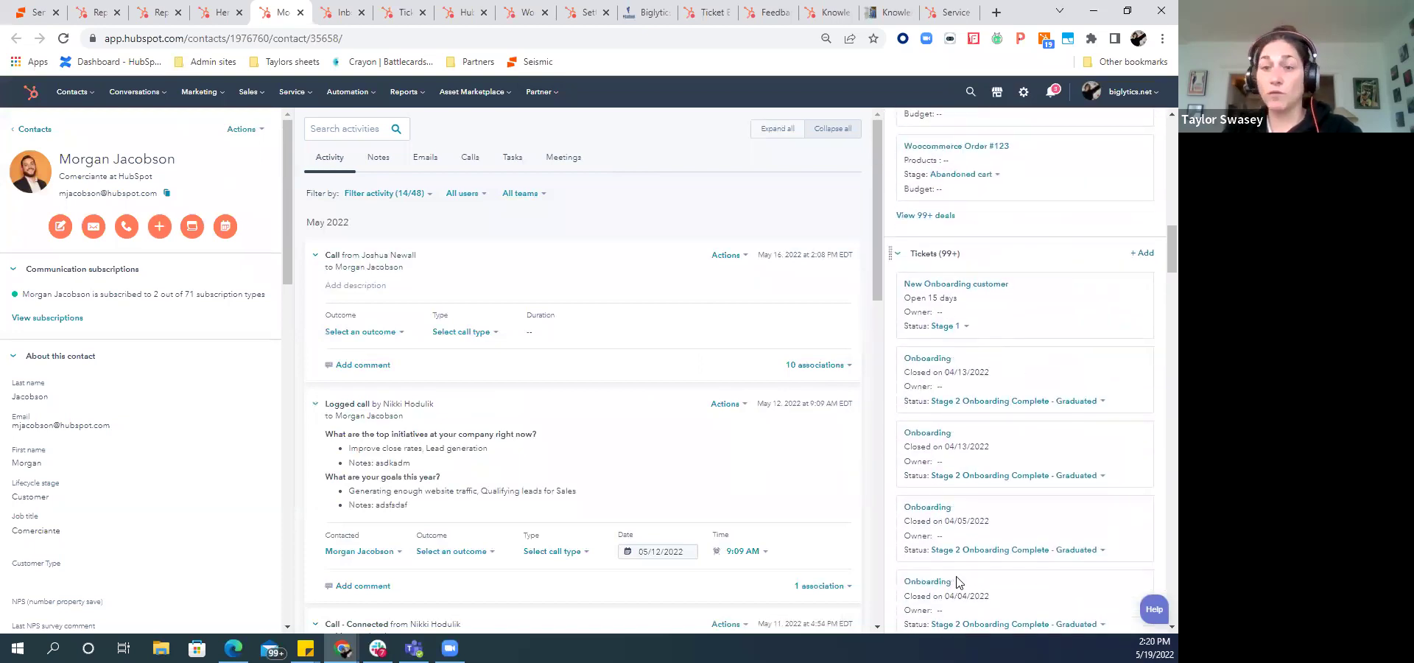
{"action": "scroll", "coordinate": [988, 627], "scroll_direction": "down", "scroll_amount": 4}
{"action": "scroll", "coordinate": [1059, 520], "scroll_direction": "up", "scroll_amount": 3}
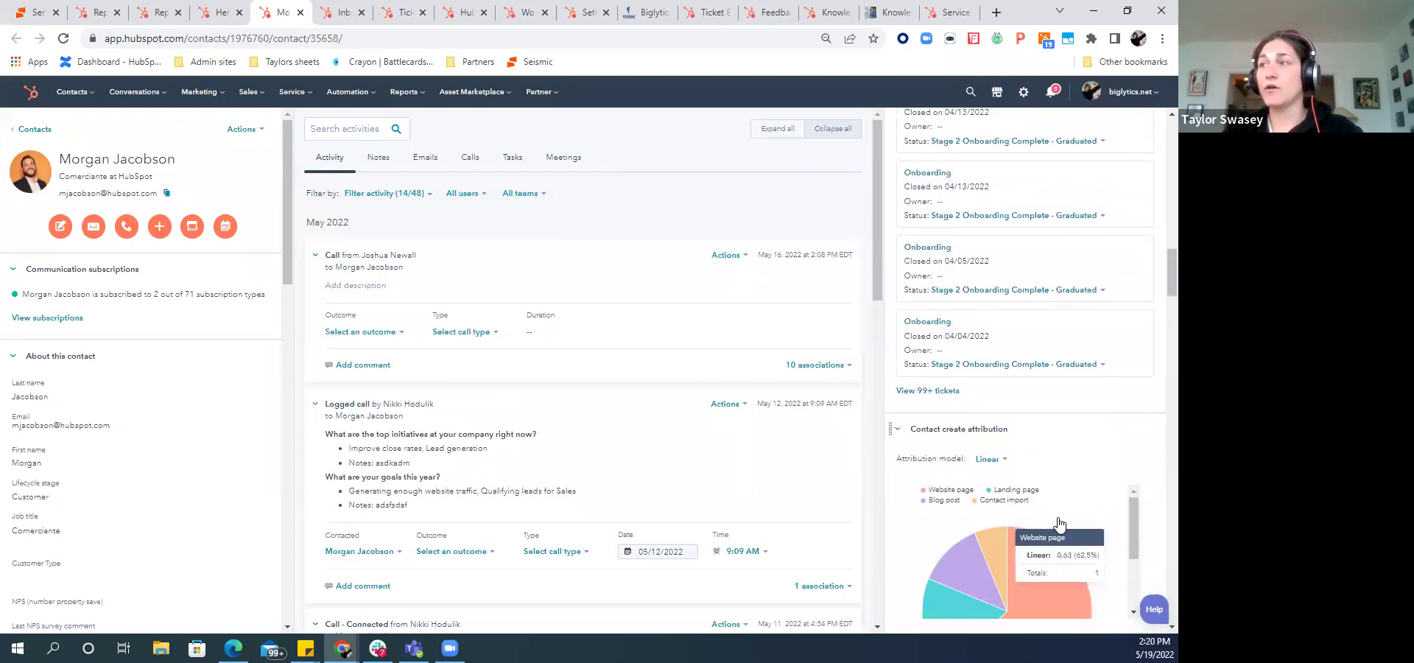
{"action": "scroll", "coordinate": [1057, 521], "scroll_direction": "up", "scroll_amount": 7}
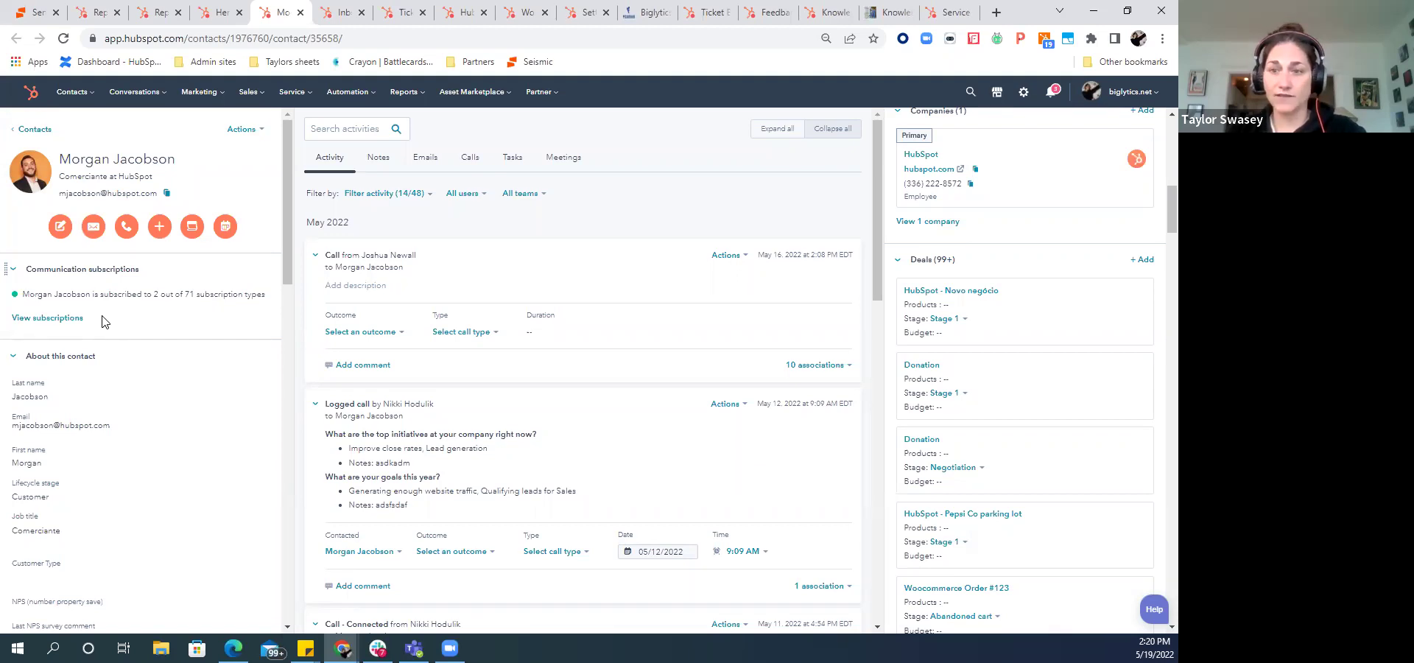
- Go to the conversations inbox and look through the Chat, All open and Assigned to me views
{"action": "mouse_move", "coordinate": [134, 92]}
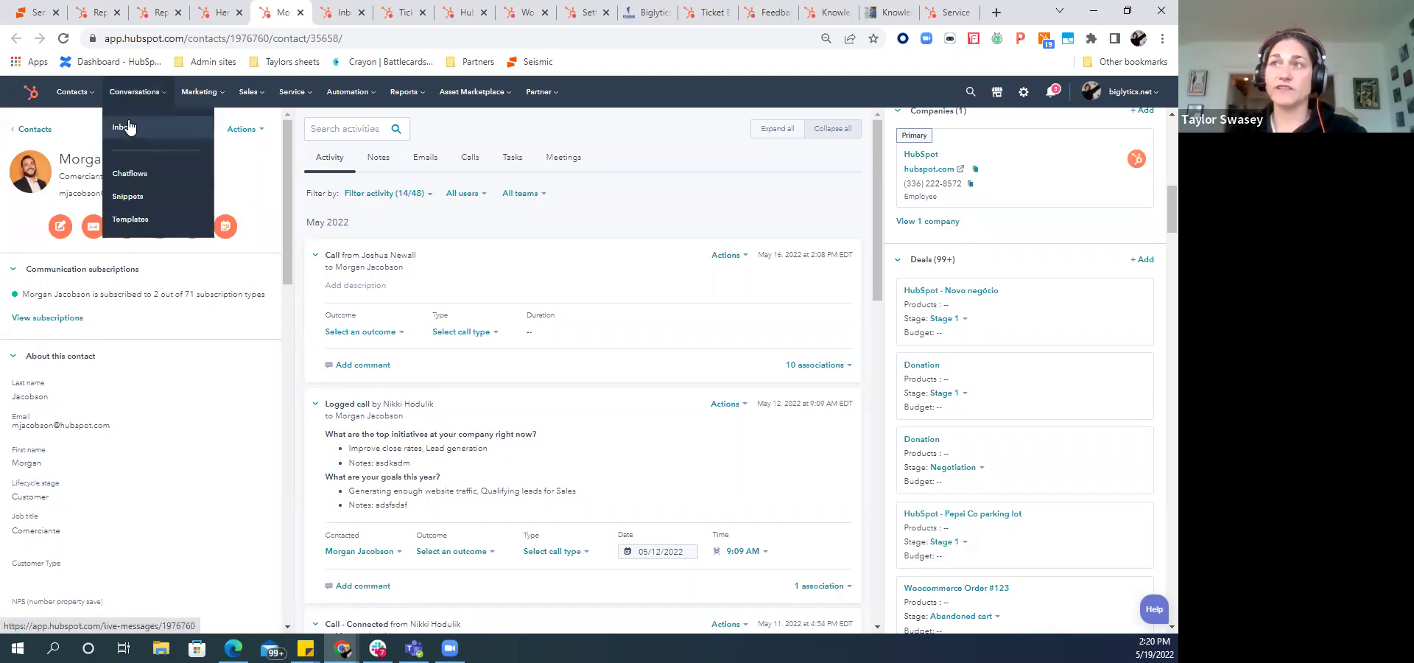
{"action": "left_click", "coordinate": [340, 11]}
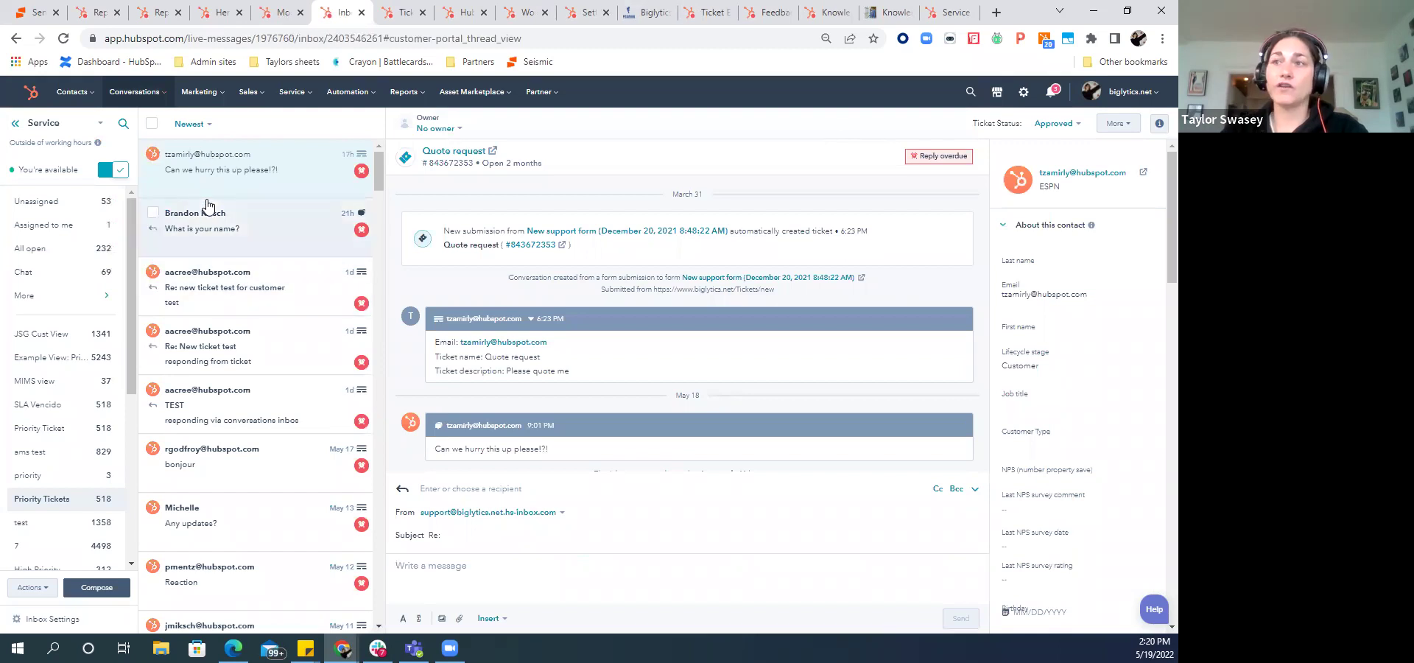
{"action": "left_click", "coordinate": [29, 280]}
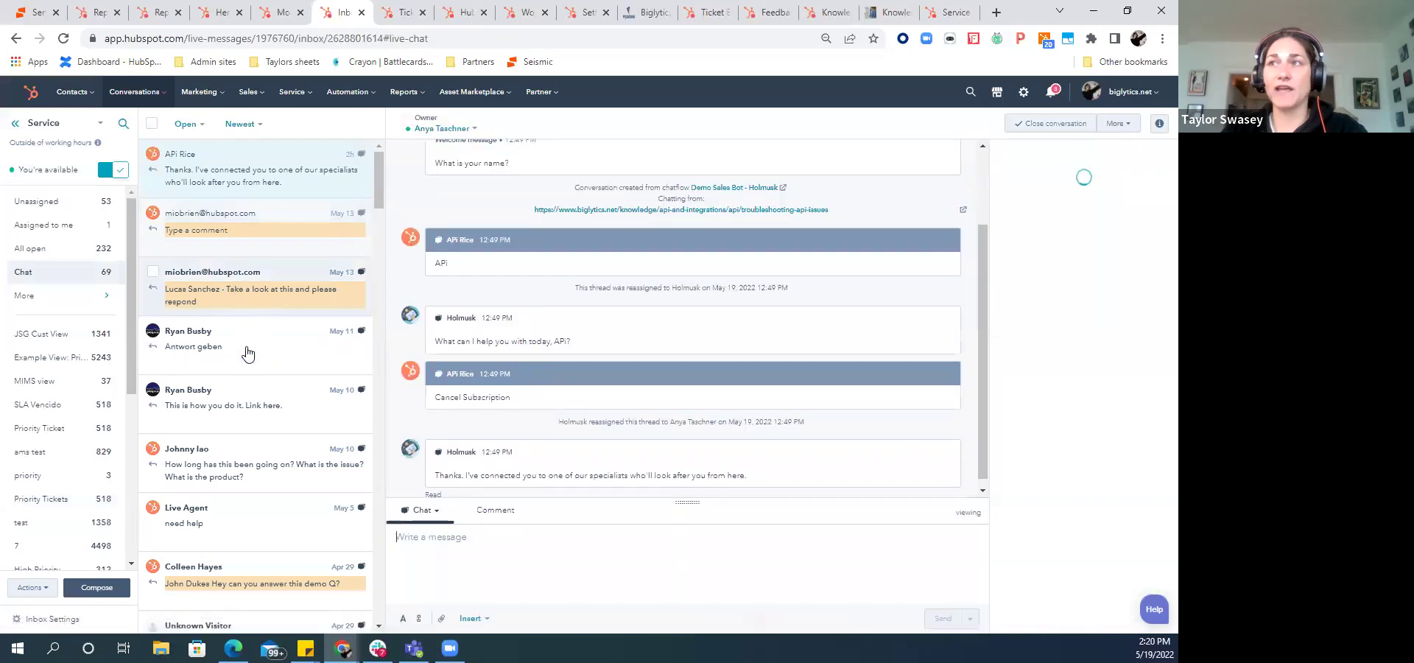
{"action": "scroll", "coordinate": [247, 354], "scroll_direction": "down", "scroll_amount": 6}
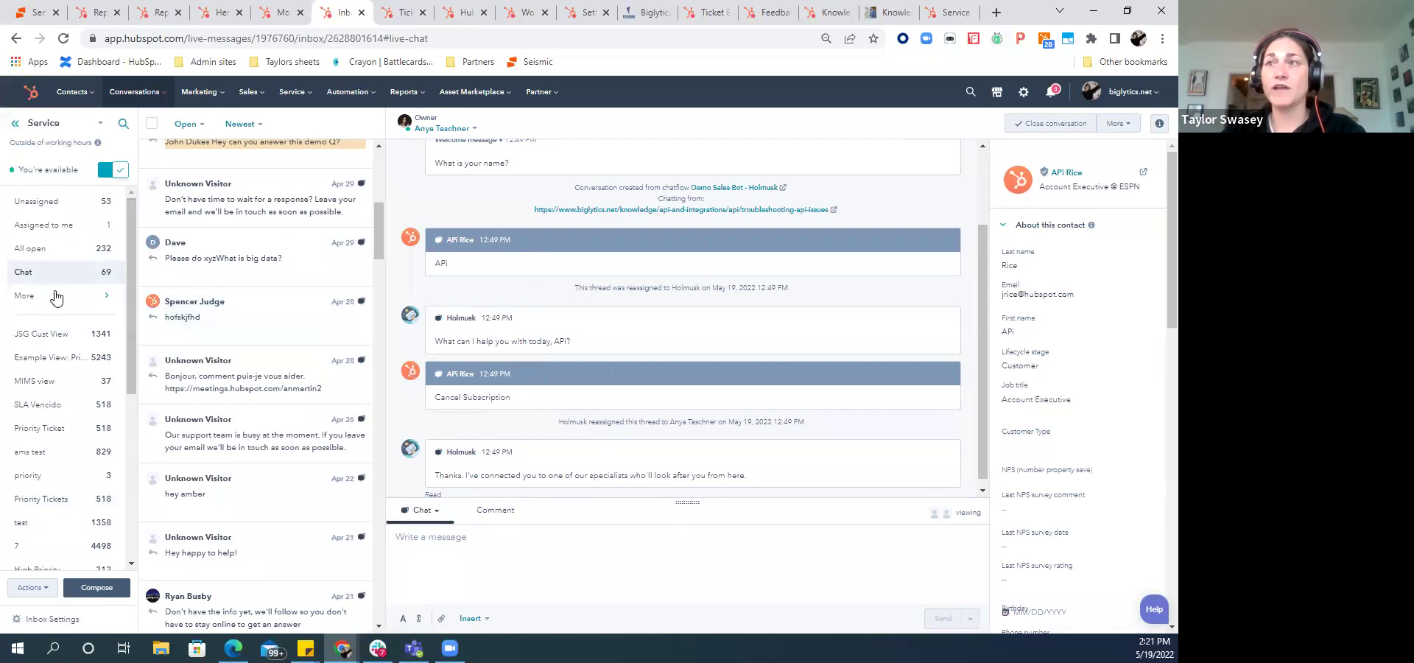
{"action": "left_click", "coordinate": [41, 249]}
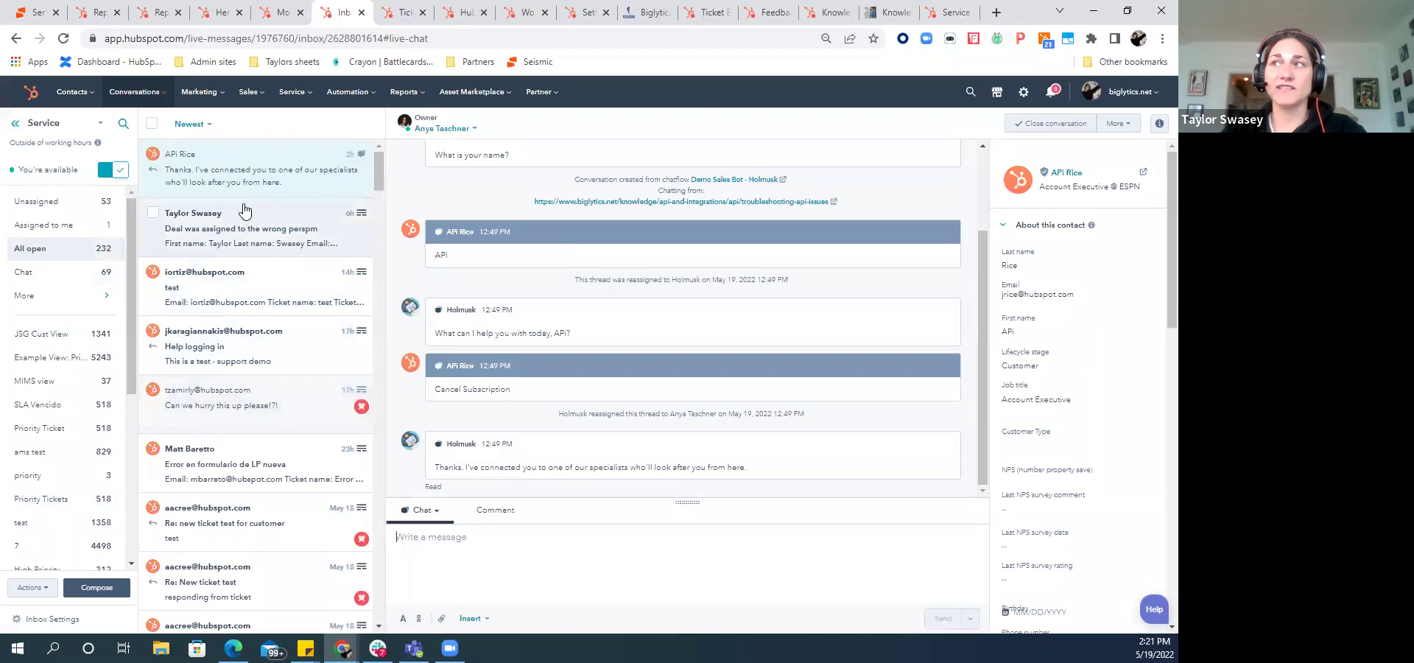
{"action": "scroll", "coordinate": [199, 244], "scroll_direction": "down", "scroll_amount": 15}
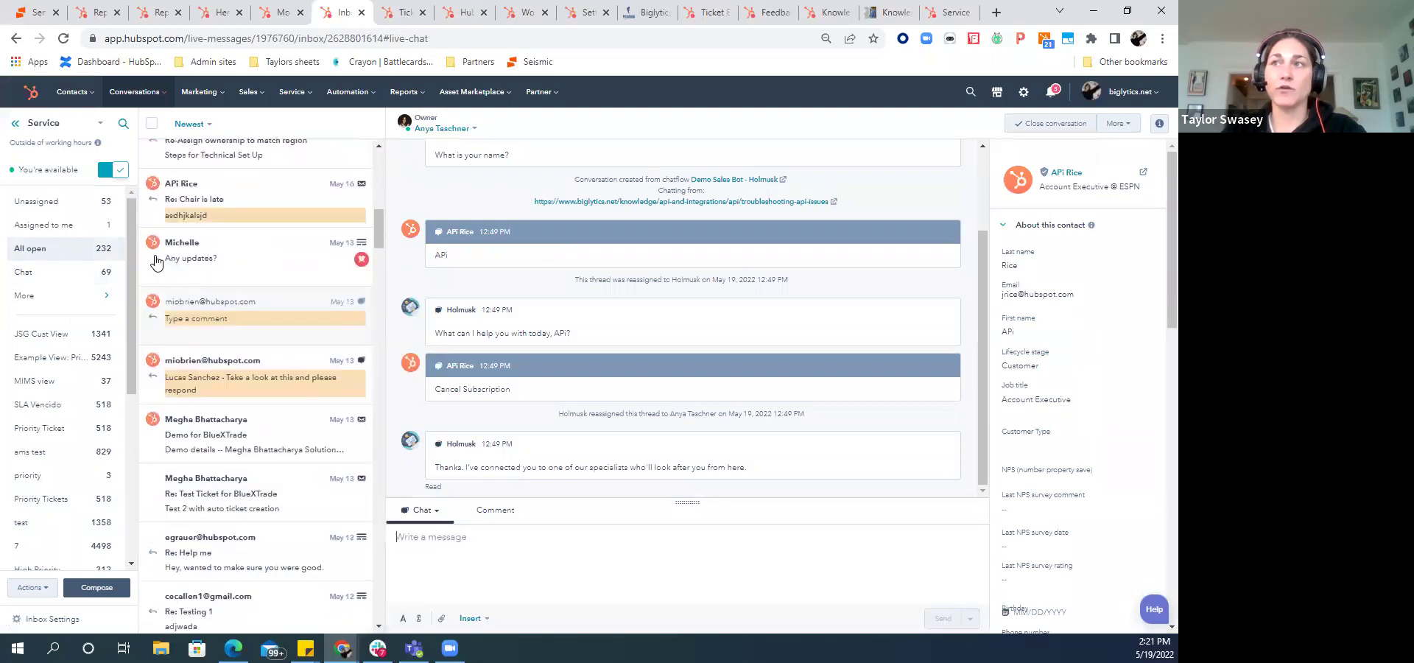
{"action": "left_click", "coordinate": [55, 226]}
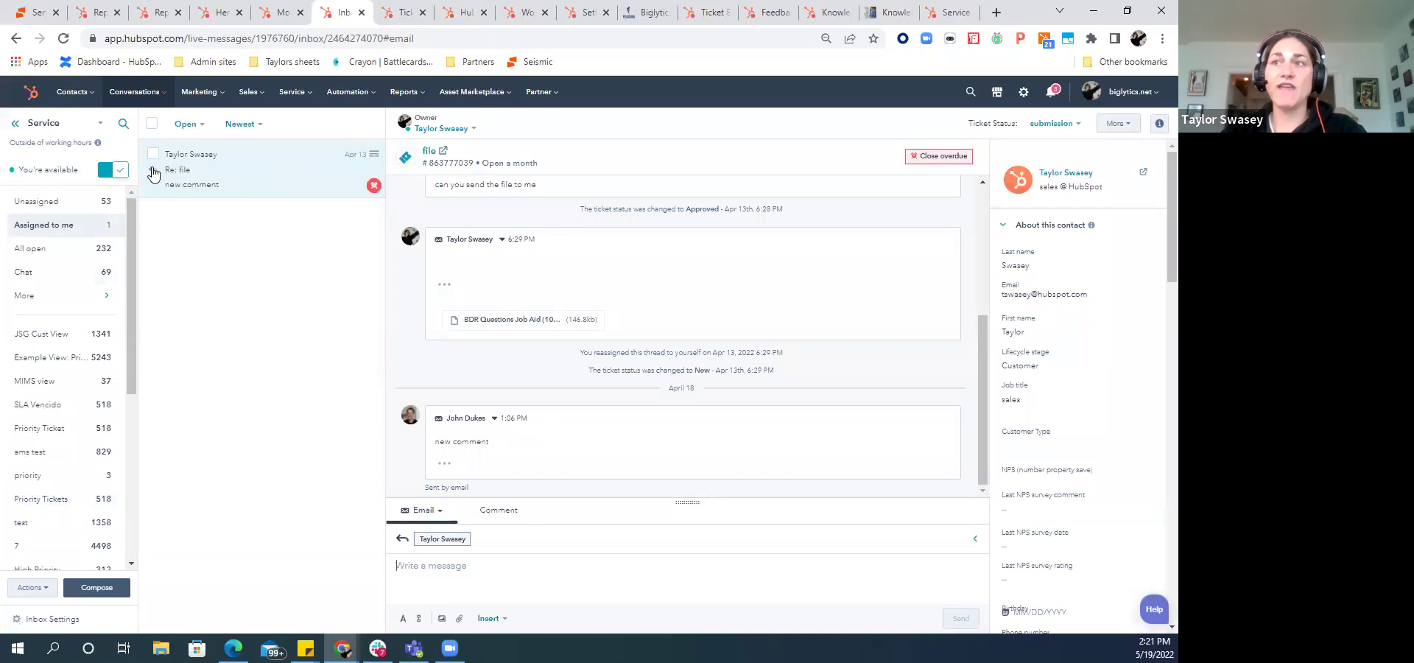
- Show the Priority Ticket view and look through its conversations
{"action": "left_click", "coordinate": [41, 430]}
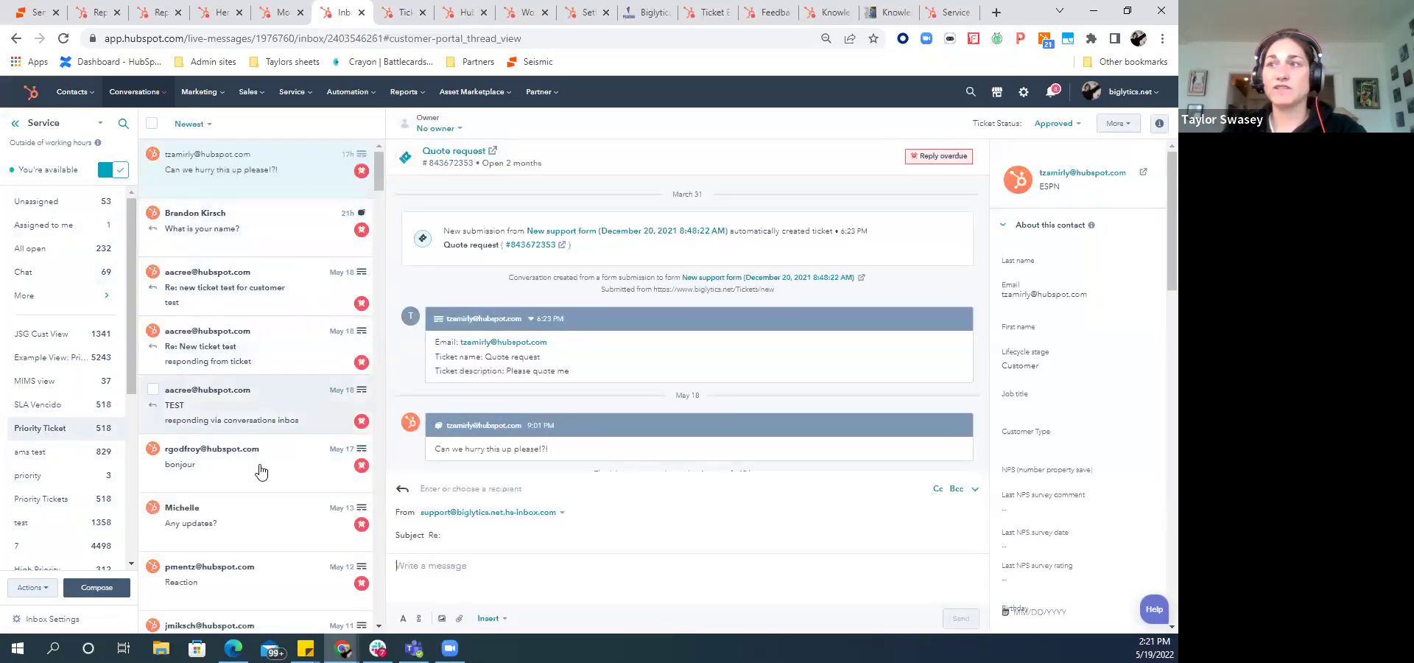
{"action": "scroll", "coordinate": [266, 313], "scroll_direction": "down", "scroll_amount": 1}
{"action": "scroll", "coordinate": [267, 313], "scroll_direction": "down", "scroll_amount": 5}
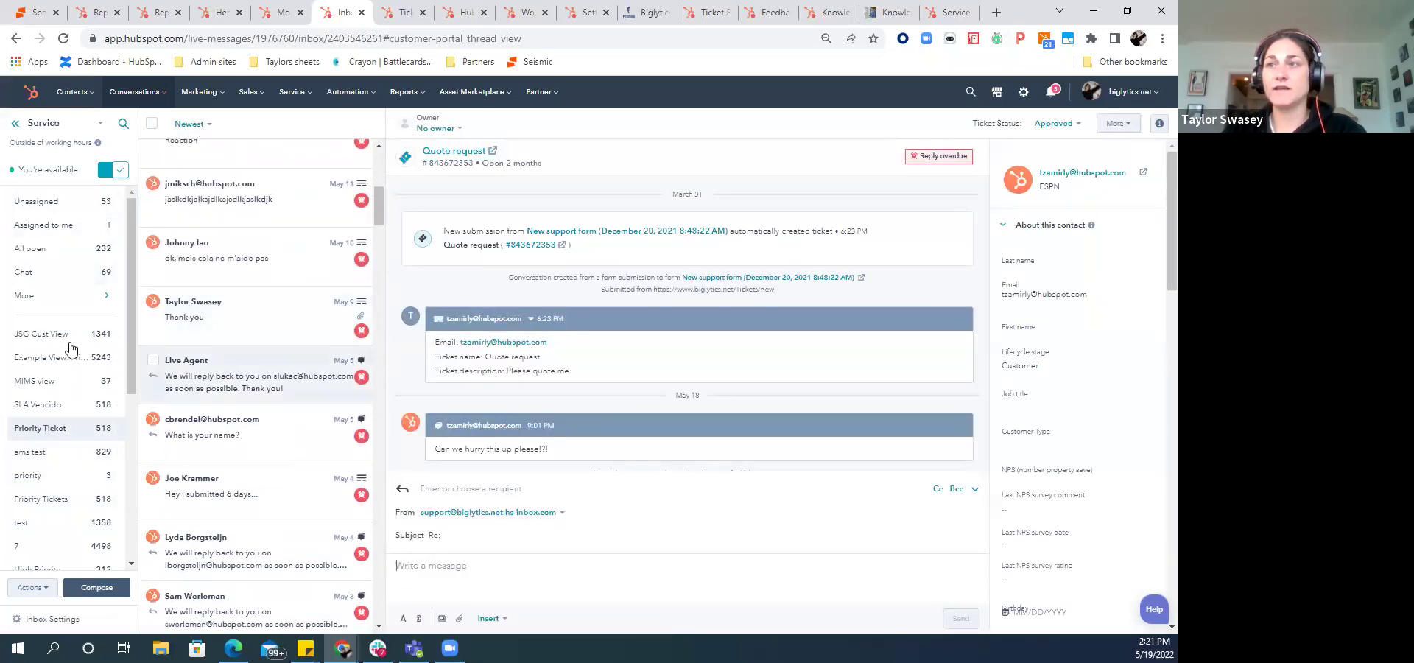
- Show the additional inbox views, list the Email conversations and review the "Chair is late" thread with the composer set to email reply
{"action": "left_click", "coordinate": [38, 298]}
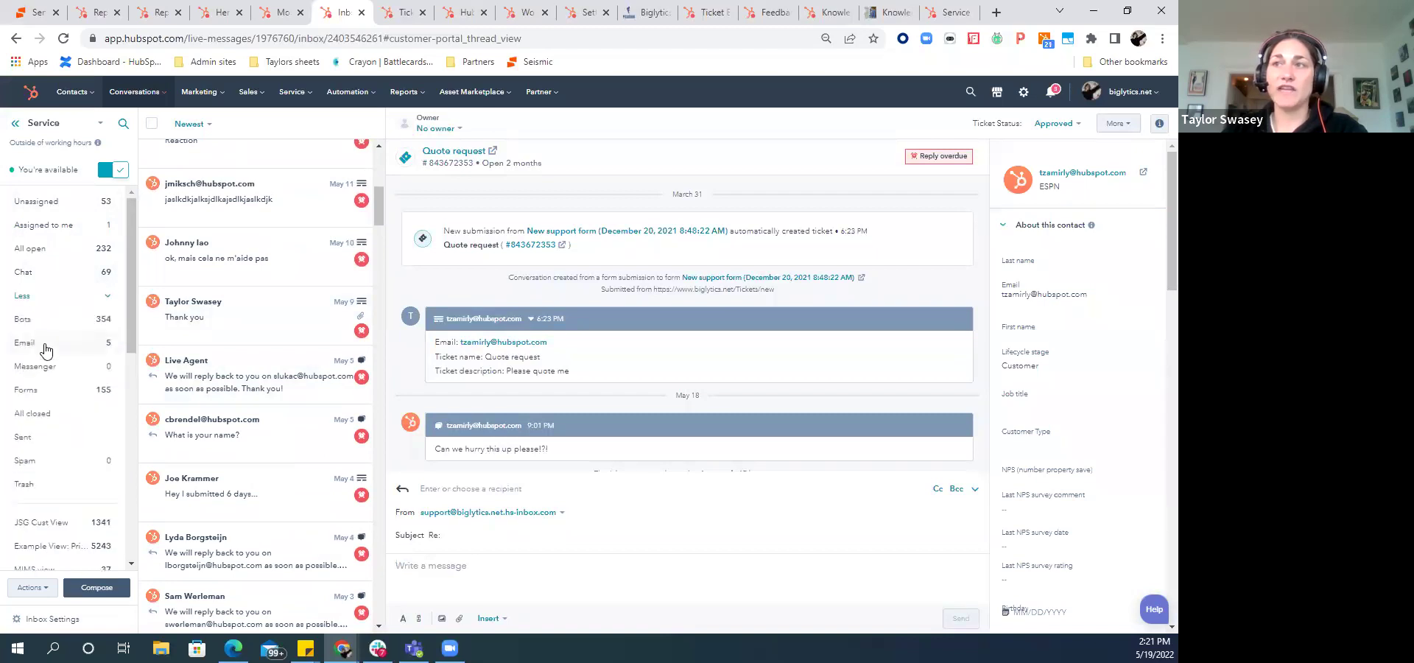
{"action": "left_click", "coordinate": [44, 345]}
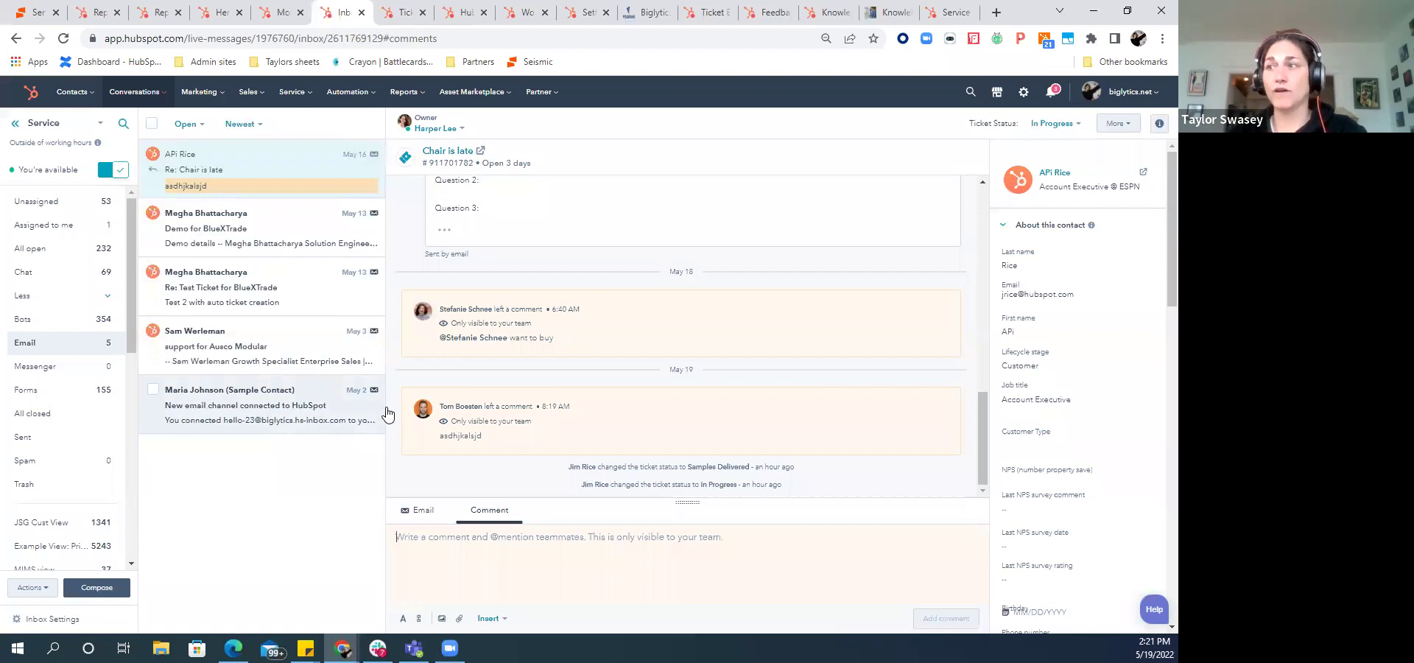
{"action": "left_click", "coordinate": [423, 512]}
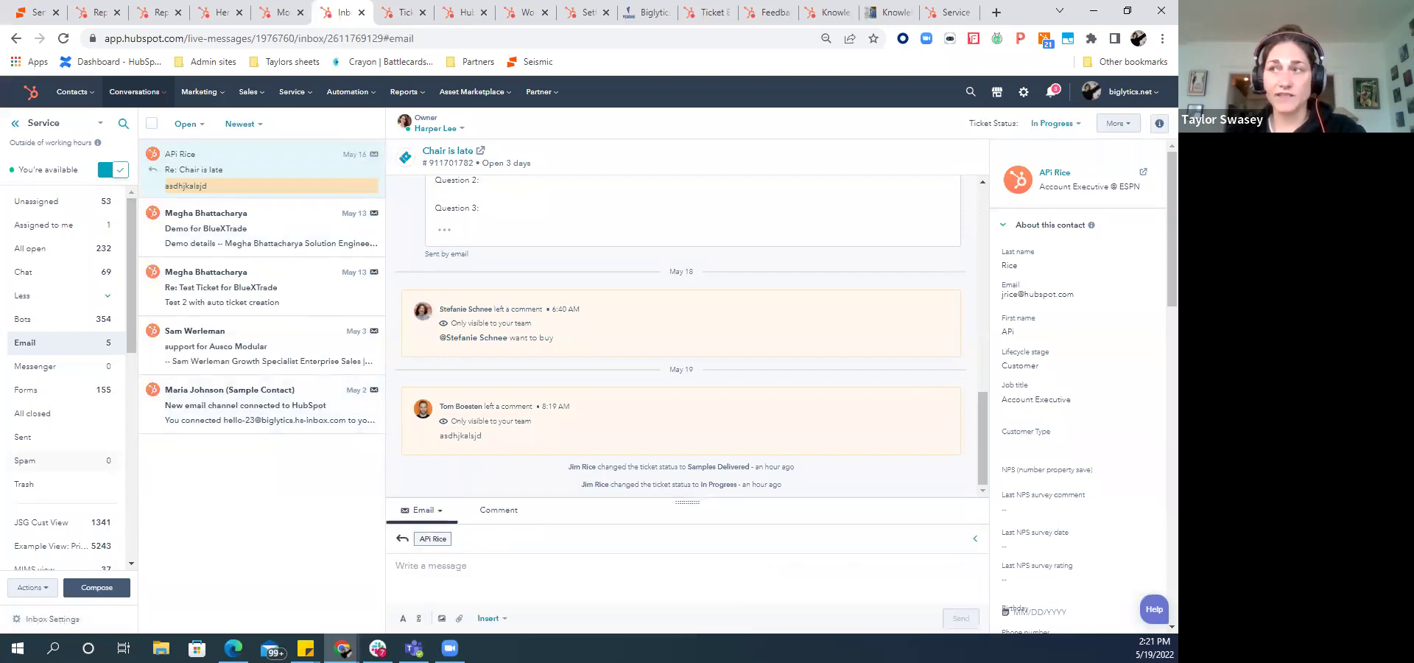
{"action": "scroll", "coordinate": [460, 225], "scroll_direction": "up", "scroll_amount": 2}
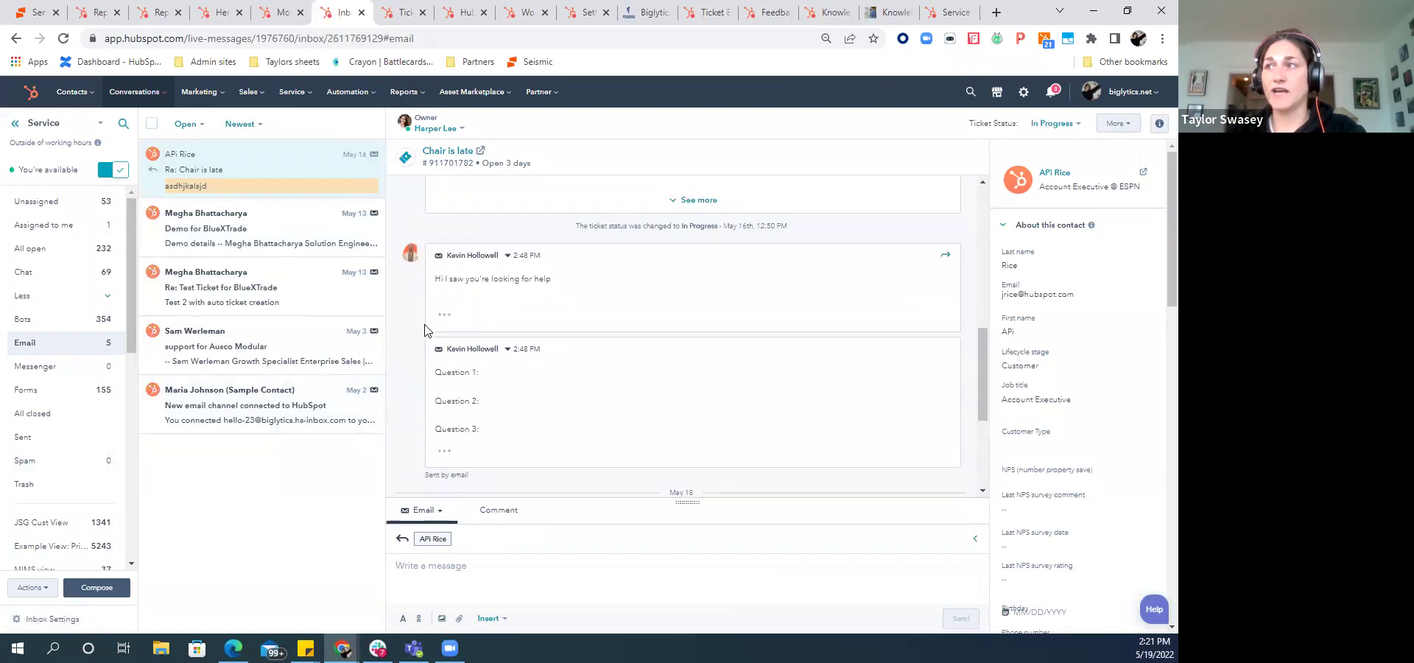
{"action": "scroll", "coordinate": [505, 325], "scroll_direction": "down", "scroll_amount": 2}
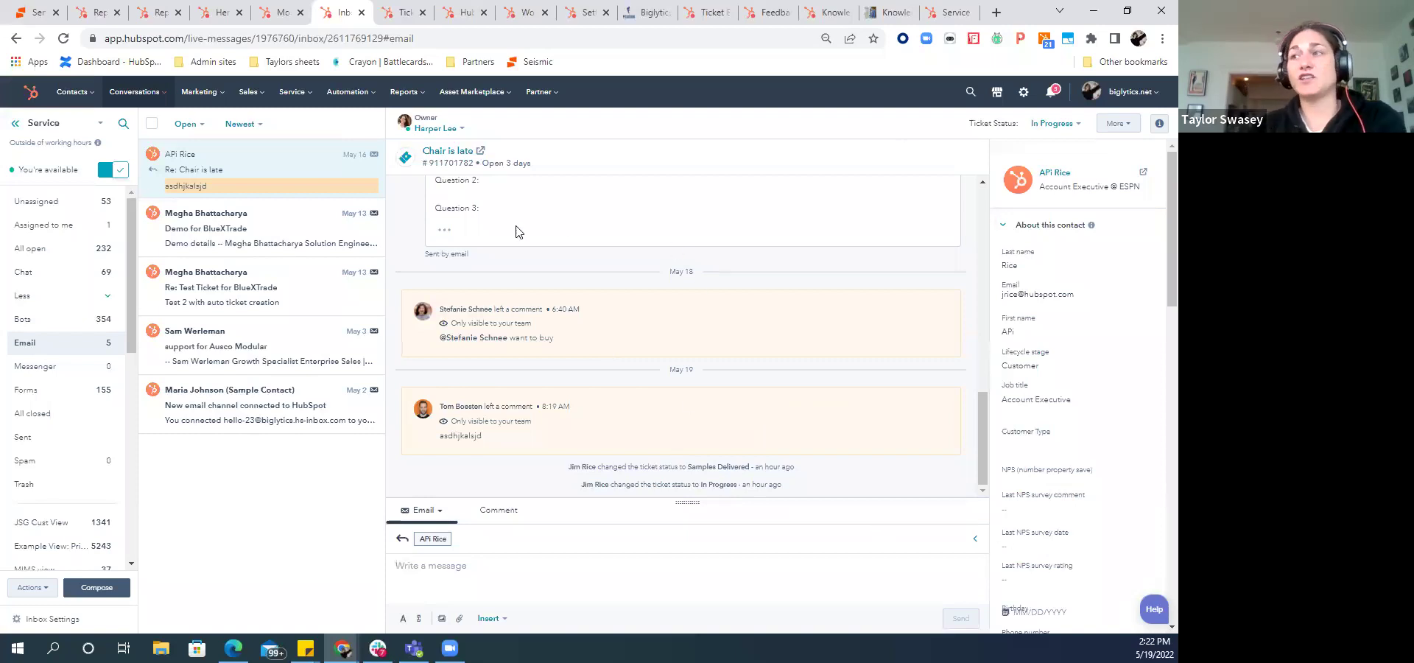
- Examine the call options available for replying to the "Chair is late" thread, and dismiss them
{"action": "left_click", "coordinate": [425, 515]}
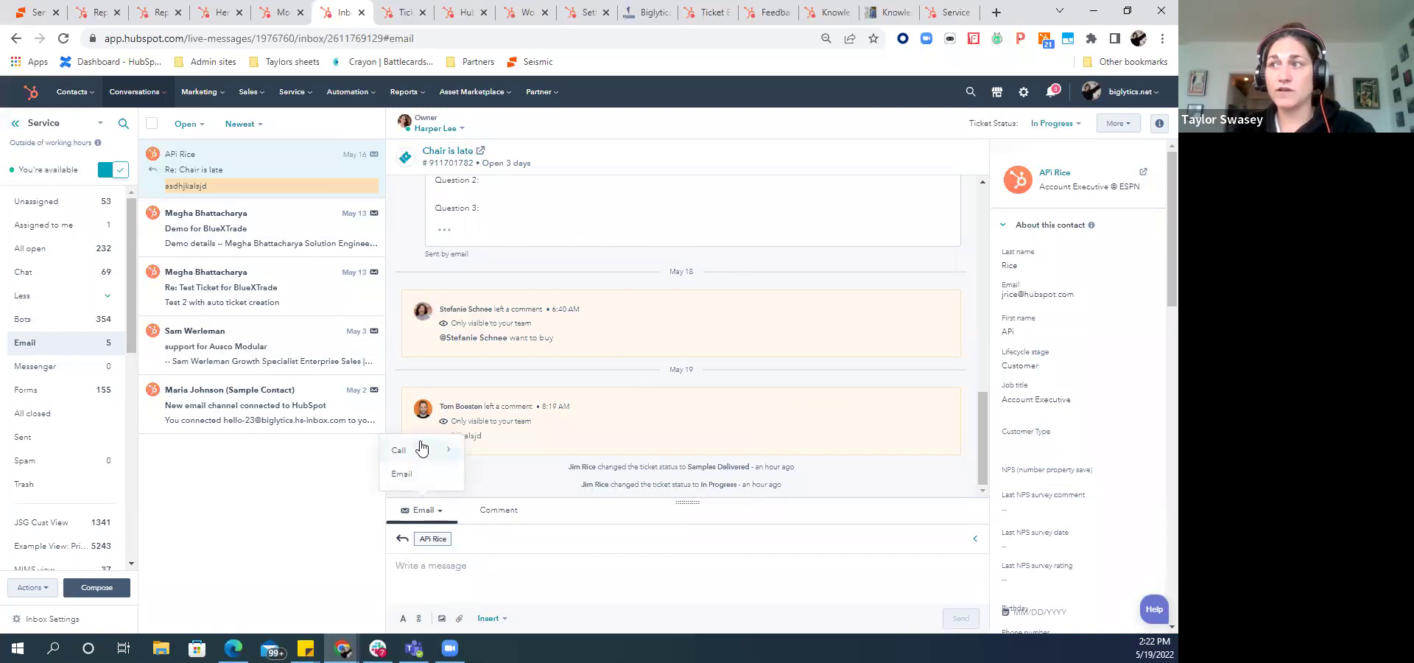
{"action": "mouse_move", "coordinate": [421, 452]}
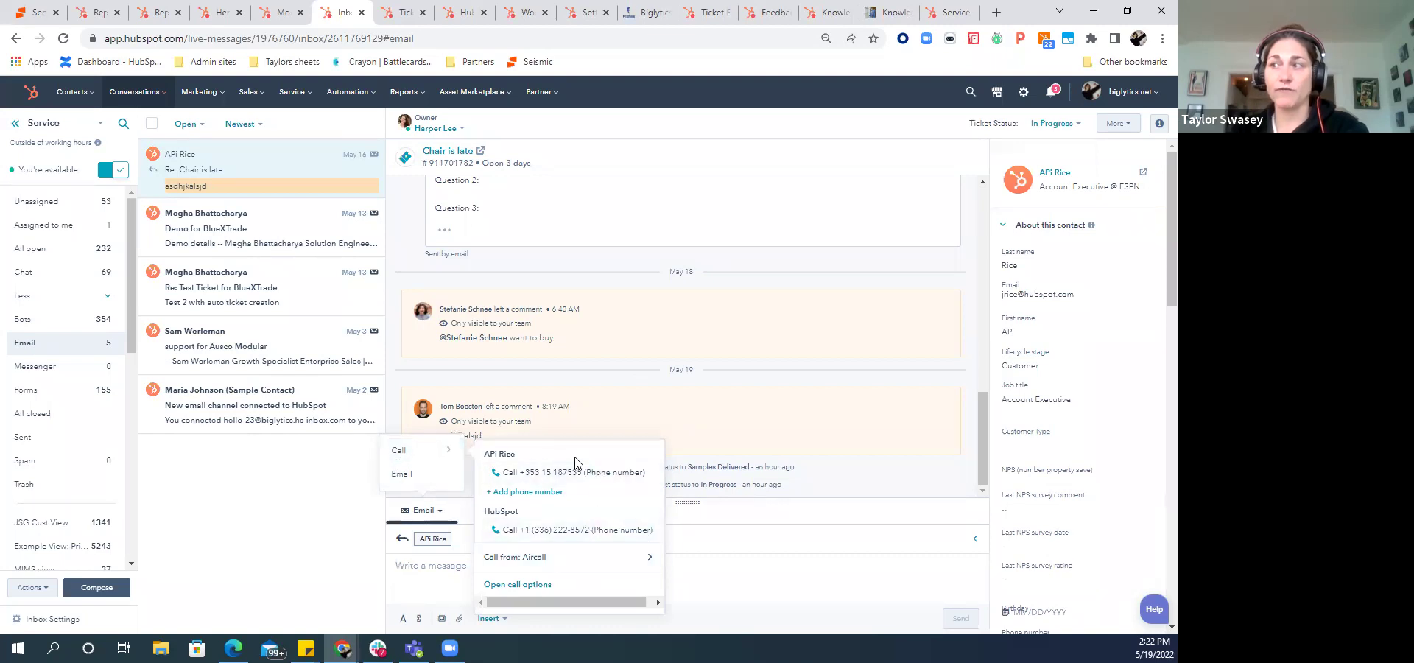
{"action": "left_click", "coordinate": [454, 464]}
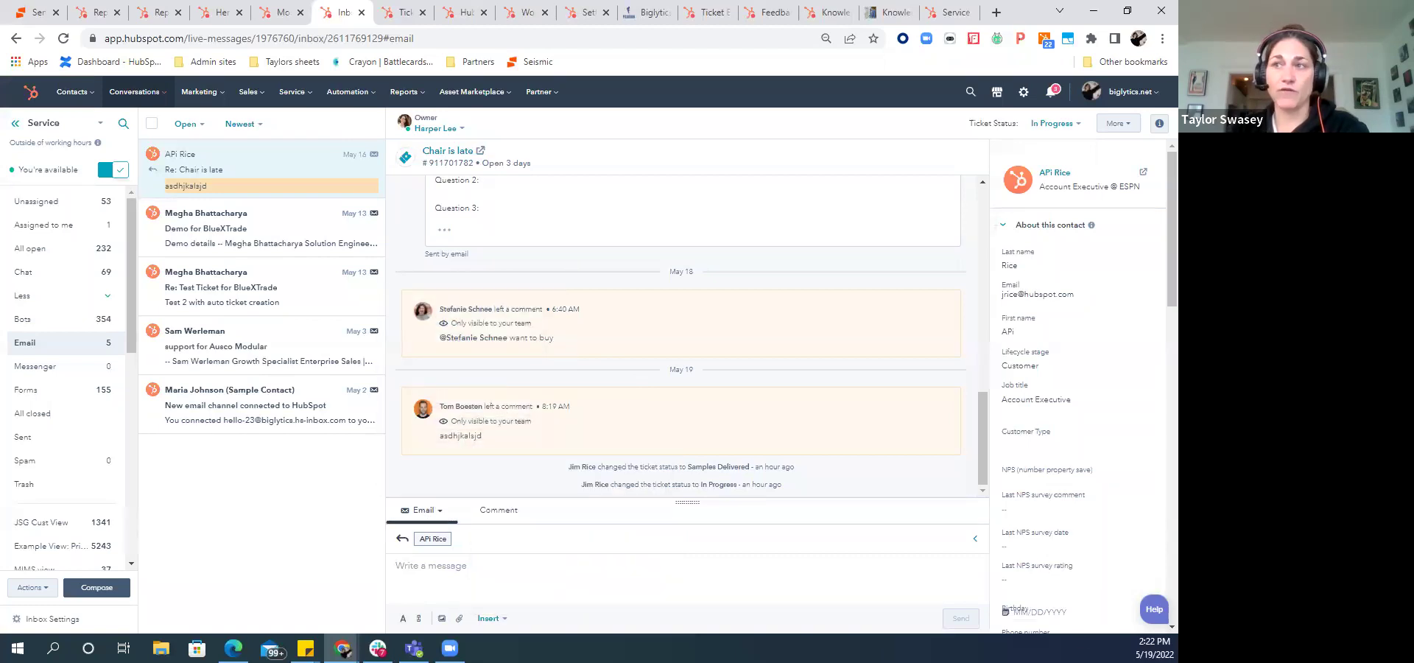
- In the newest Chat conversation, switch the reply channel to email and send the message "hello"
{"action": "left_click", "coordinate": [28, 272]}
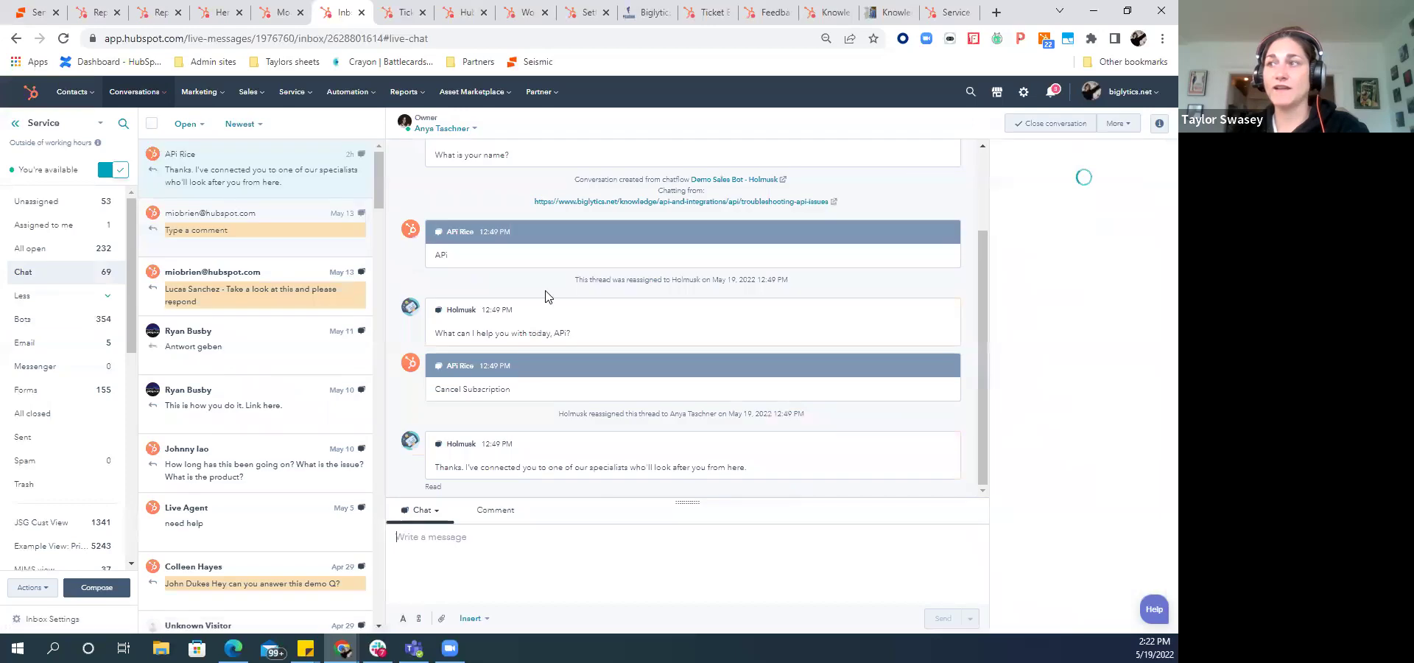
{"action": "left_click", "coordinate": [423, 518]}
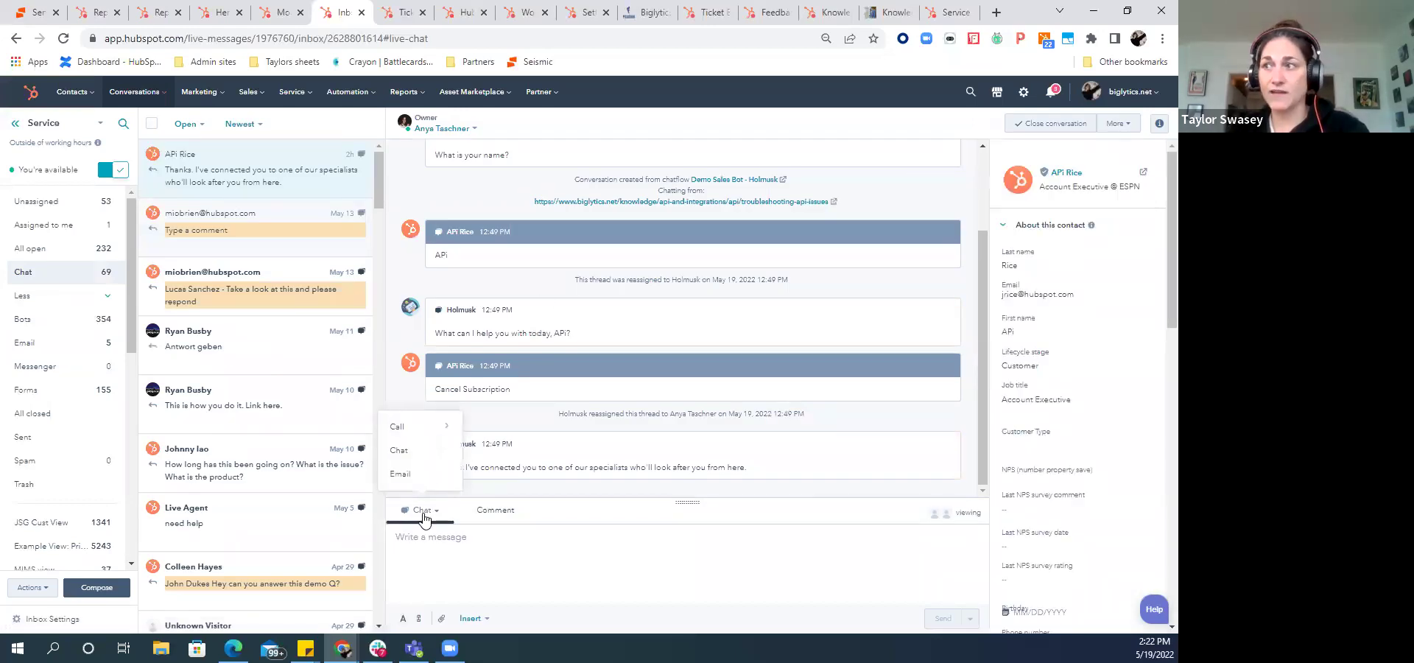
{"action": "left_click", "coordinate": [400, 474]}
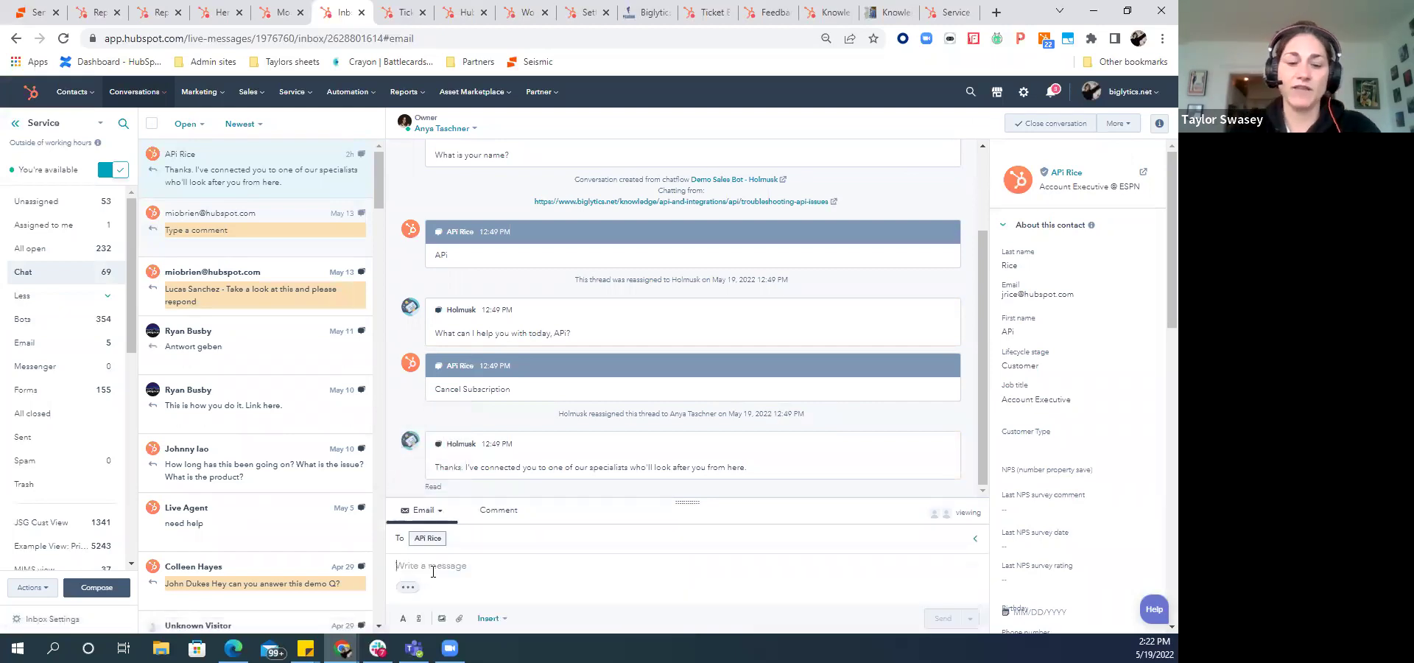
{"action": "type", "text": "hello"}
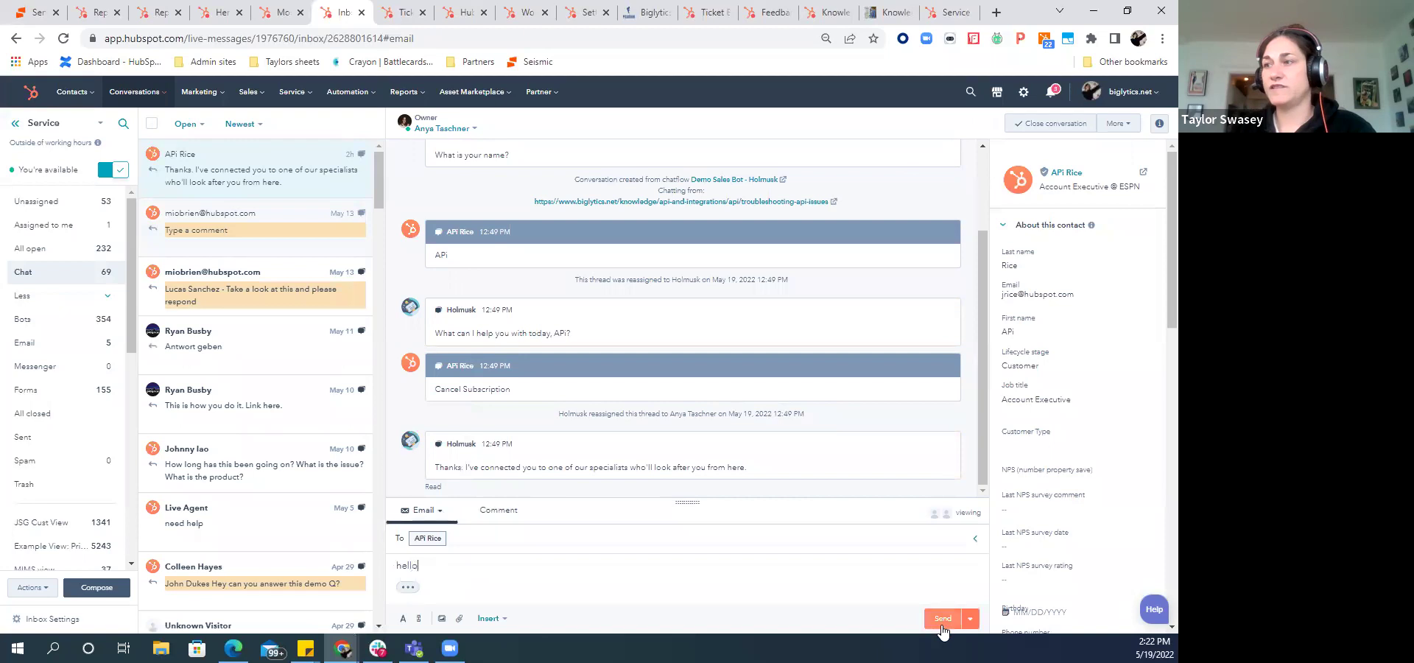
{"action": "left_click", "coordinate": [941, 626]}
- Switch the reply channel back to chat and send "hello" in the same conversation
{"action": "left_click", "coordinate": [428, 513]}
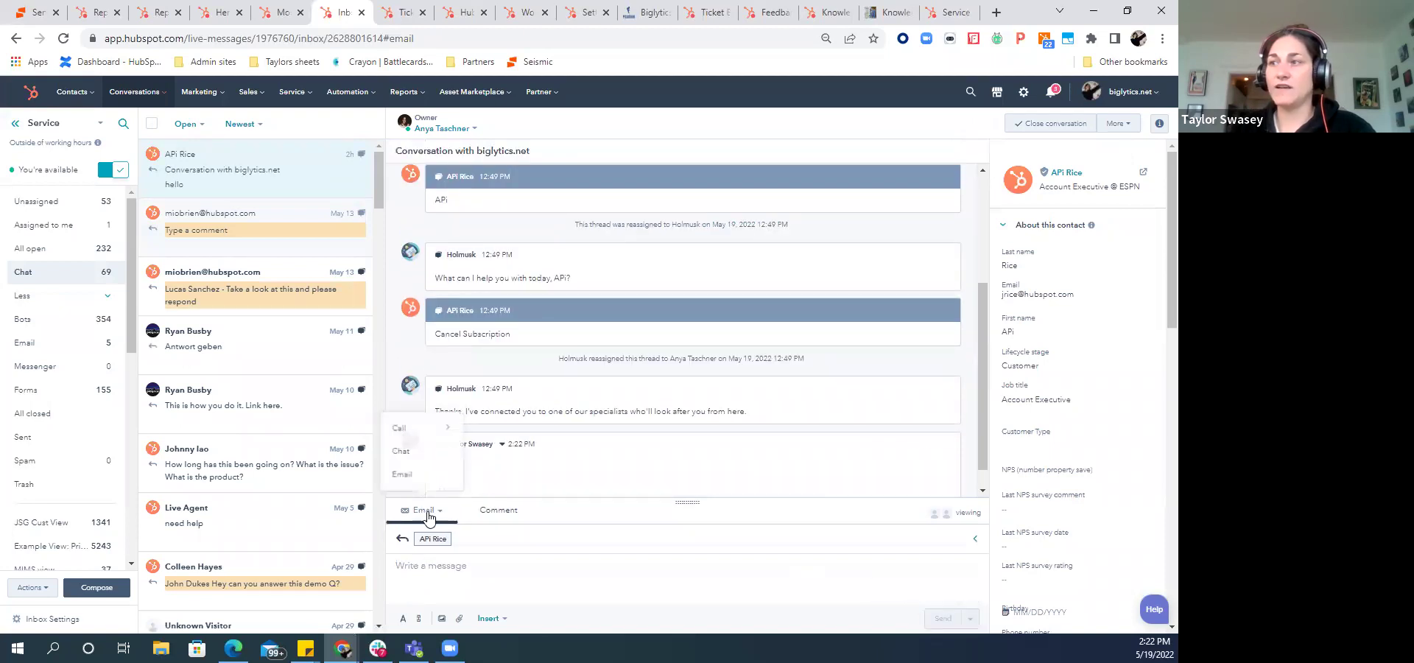
{"action": "left_click", "coordinate": [401, 451]}
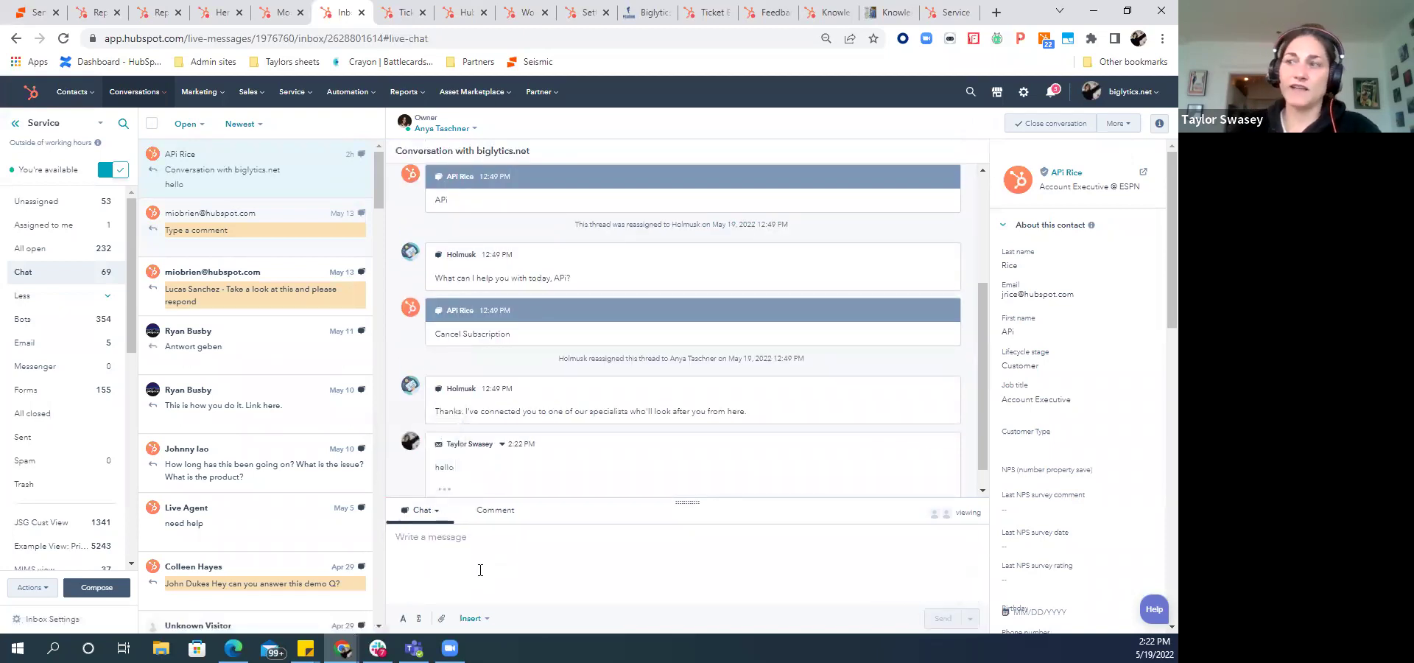
{"action": "type", "text": "hello"}
{"action": "key", "text": "Return"}
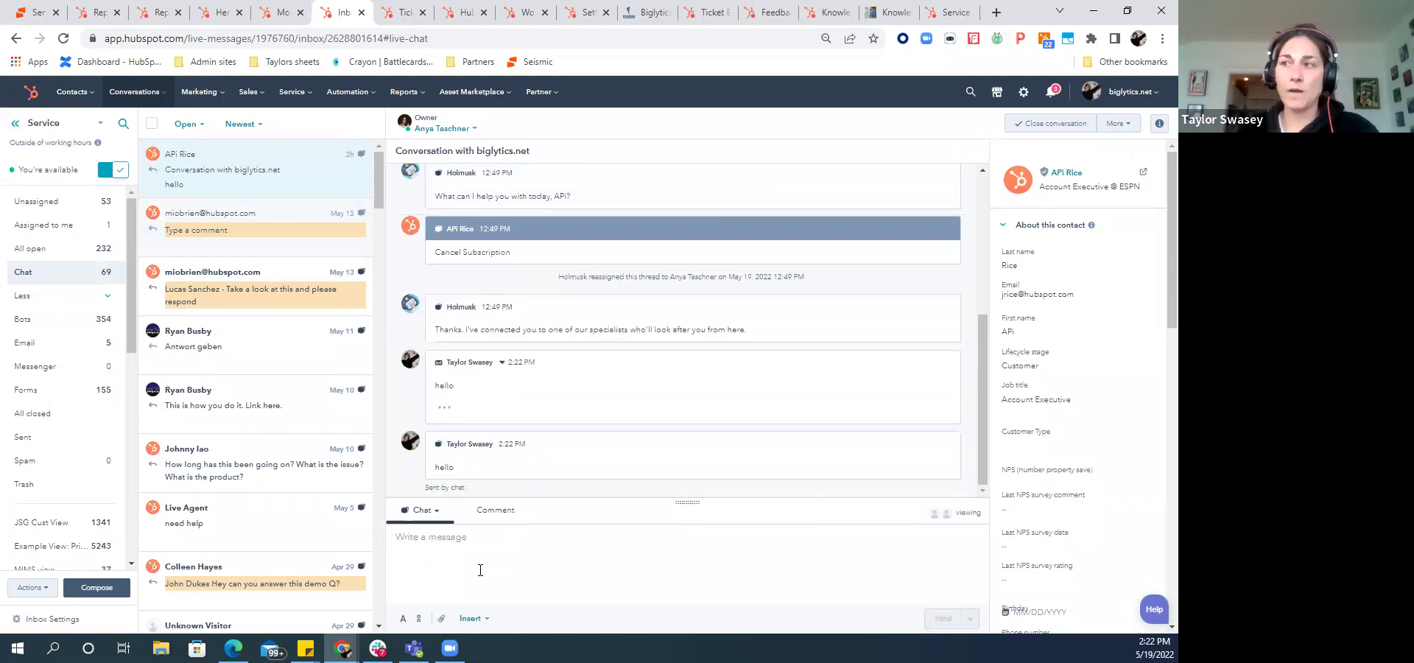
- Check the reply channel options and look through the contact's associated company, feedback, other conversations, deals and tickets
{"action": "left_click", "coordinate": [422, 516]}
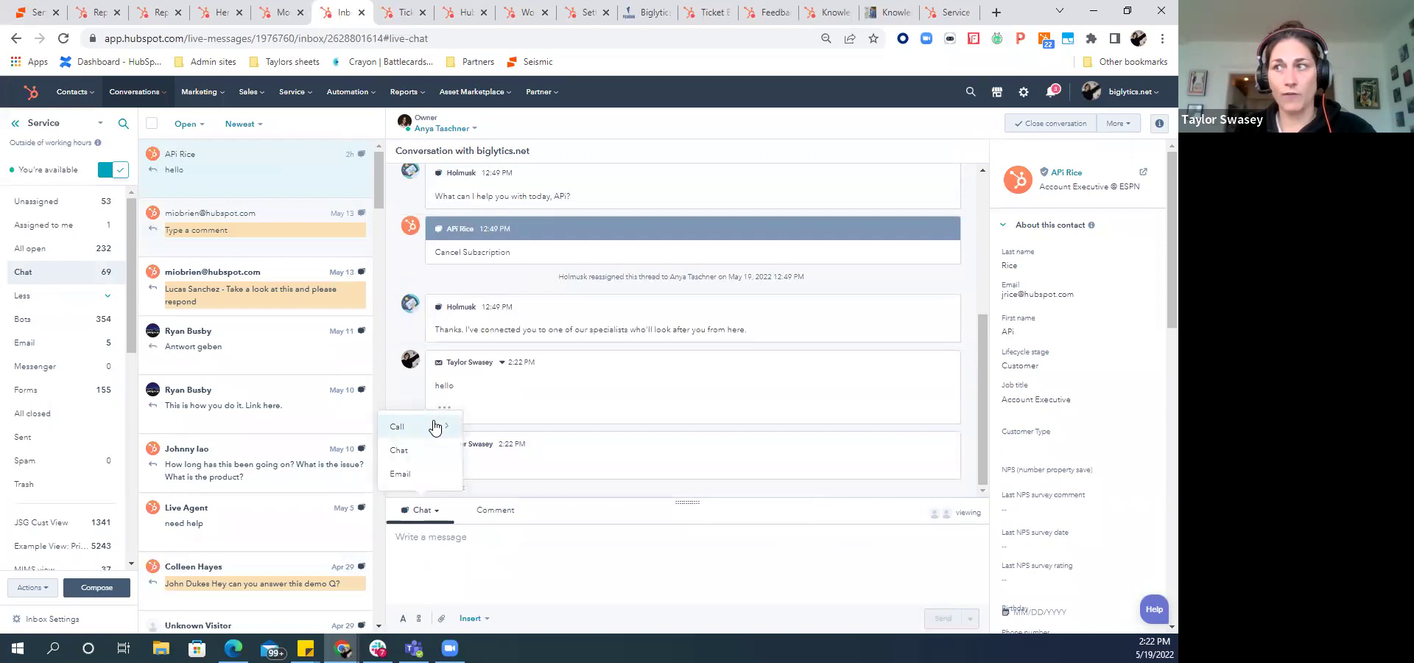
{"action": "left_click", "coordinate": [473, 598]}
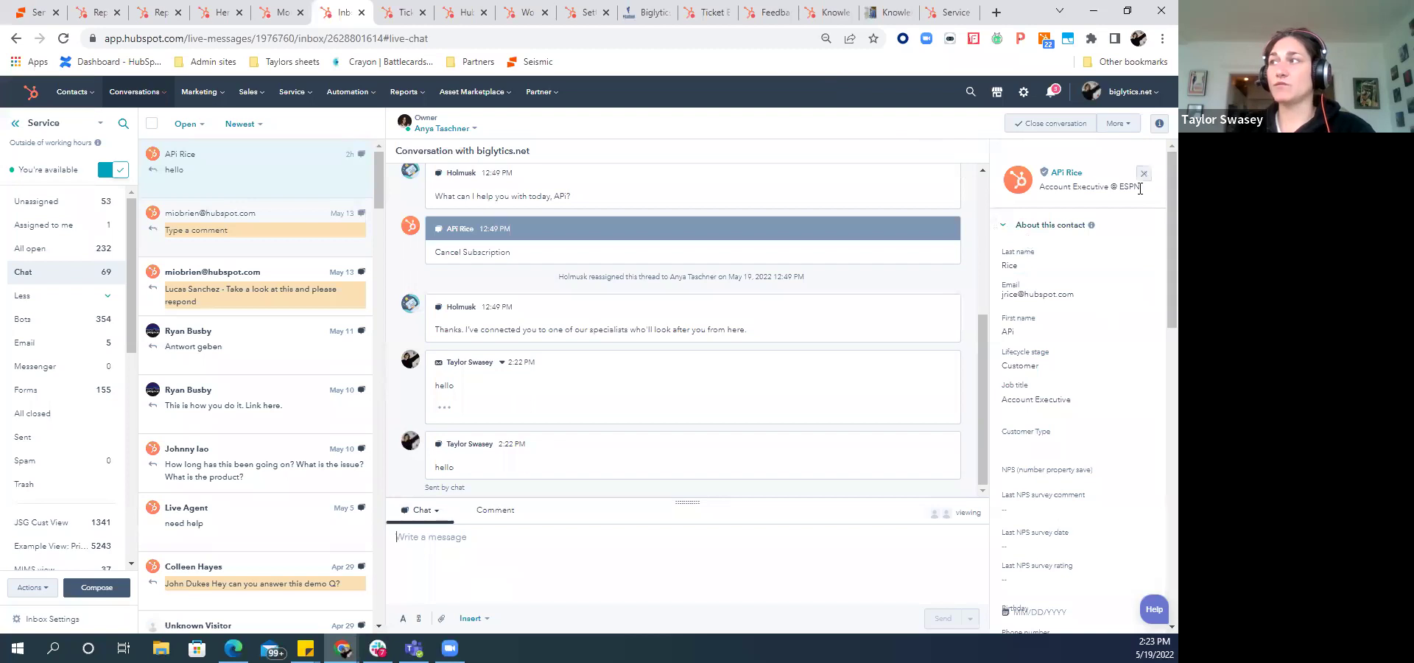
{"action": "scroll", "coordinate": [1155, 198], "scroll_direction": "down", "scroll_amount": 10}
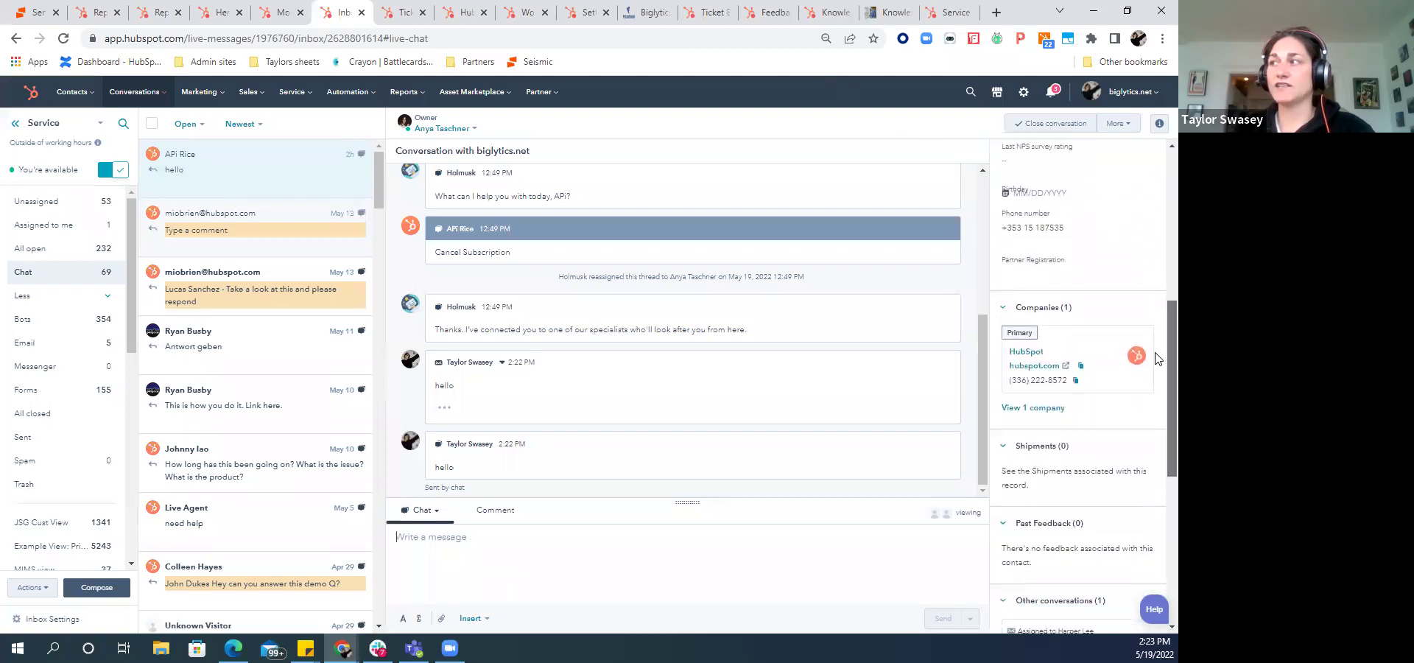
{"action": "scroll", "coordinate": [1155, 464], "scroll_direction": "down", "scroll_amount": 3}
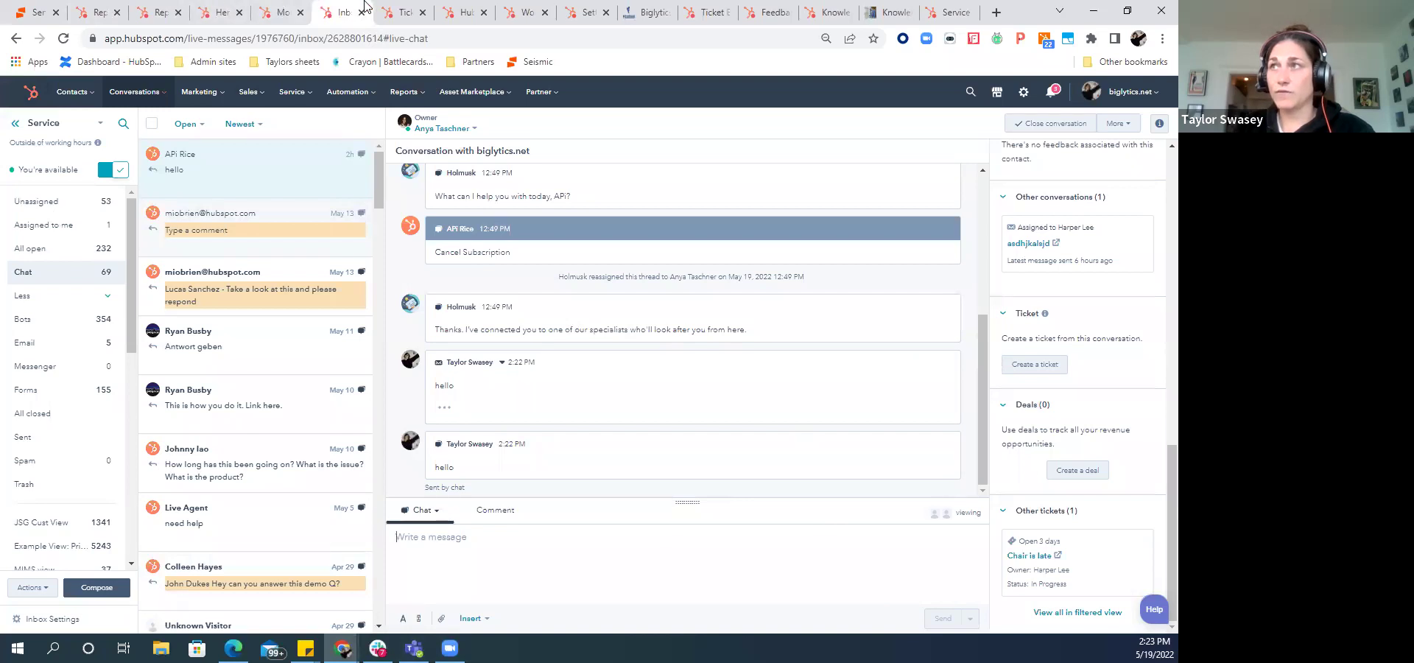
- Go to the Tickets board and switch it from the onboarding pipeline to the Support Inquiries pipeline
{"action": "left_click", "coordinate": [396, 11]}
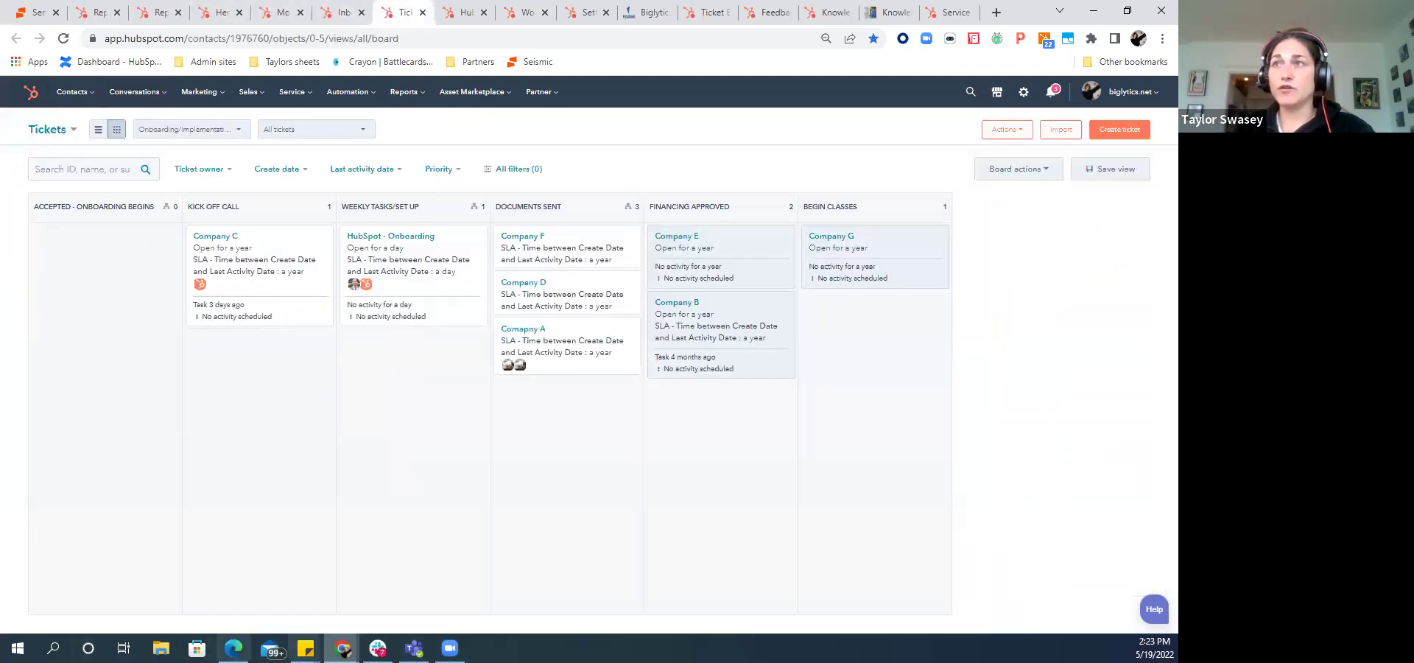
{"action": "left_click", "coordinate": [205, 137]}
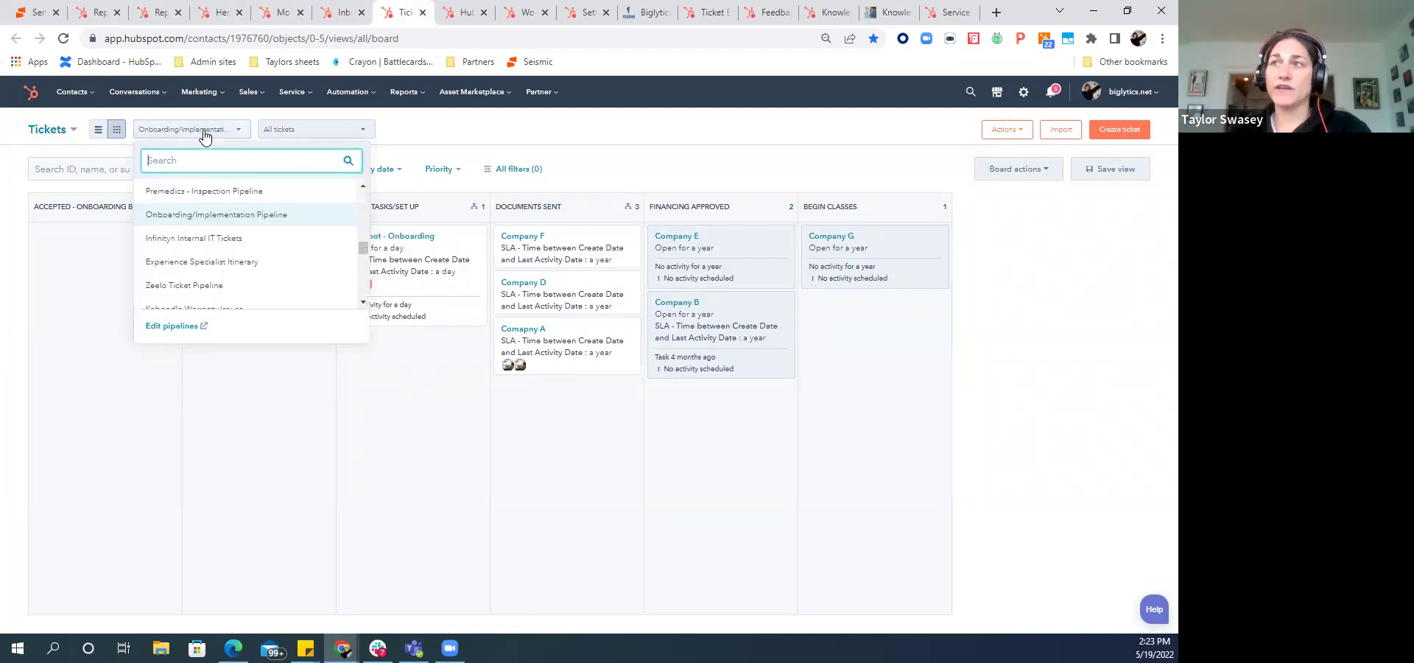
{"action": "scroll", "coordinate": [229, 221], "scroll_direction": "down", "scroll_amount": 5}
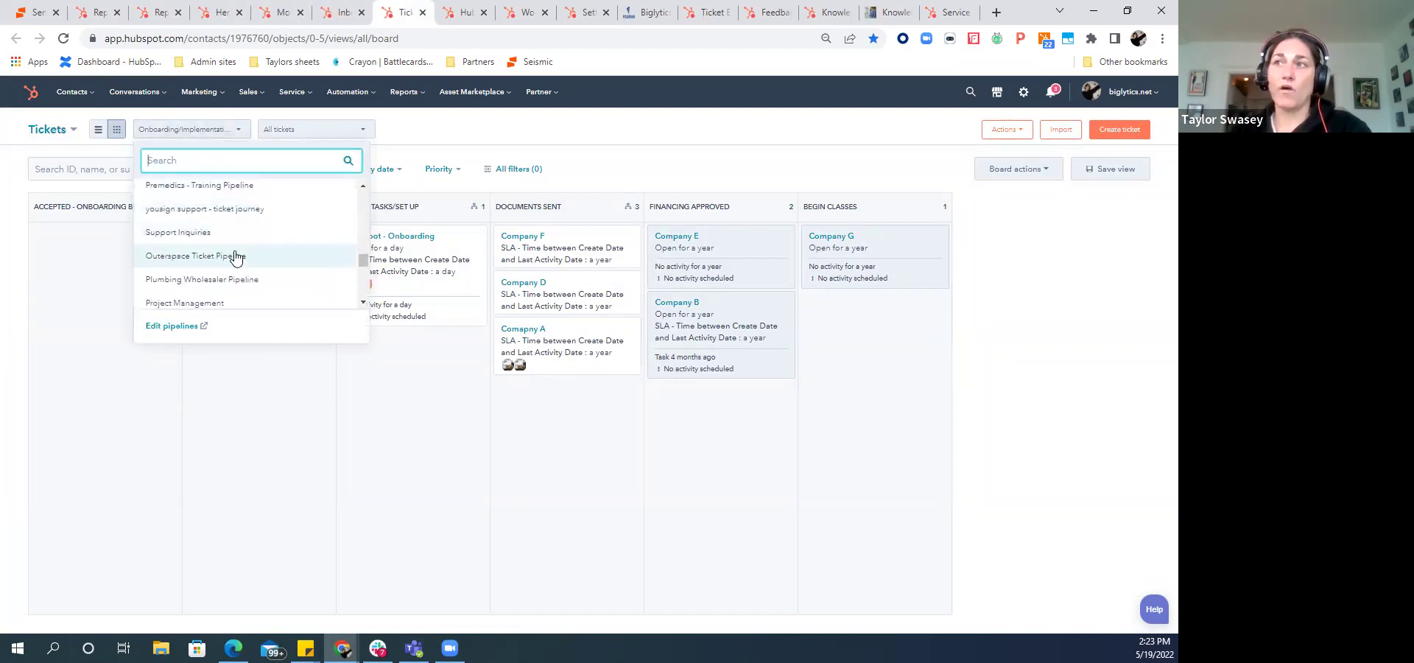
{"action": "left_click", "coordinate": [226, 234]}
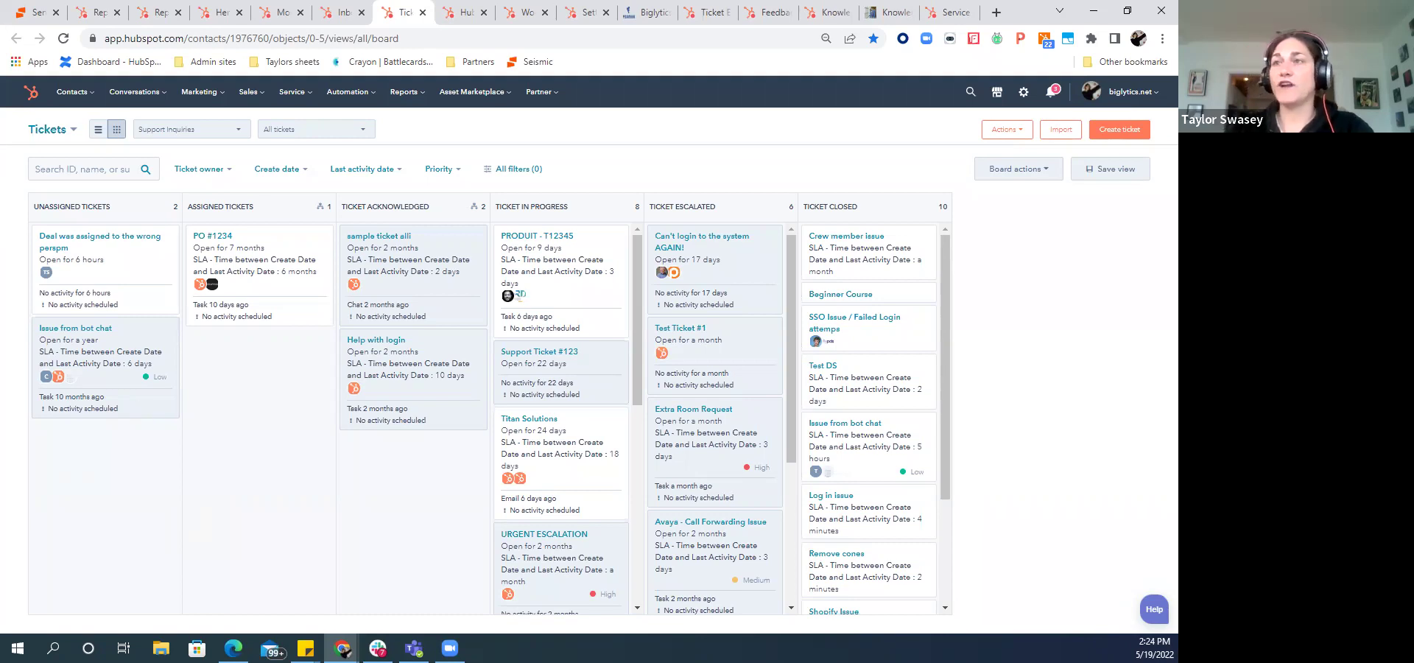
- Move the unassigned "Issue from bot chat" ticket to Ticket in Progress, and move Support Ticket #123 to Ticket Closed with case type PTO
{"action": "left_click_drag", "start_coordinate": [156, 407], "coordinate": [595, 381]}
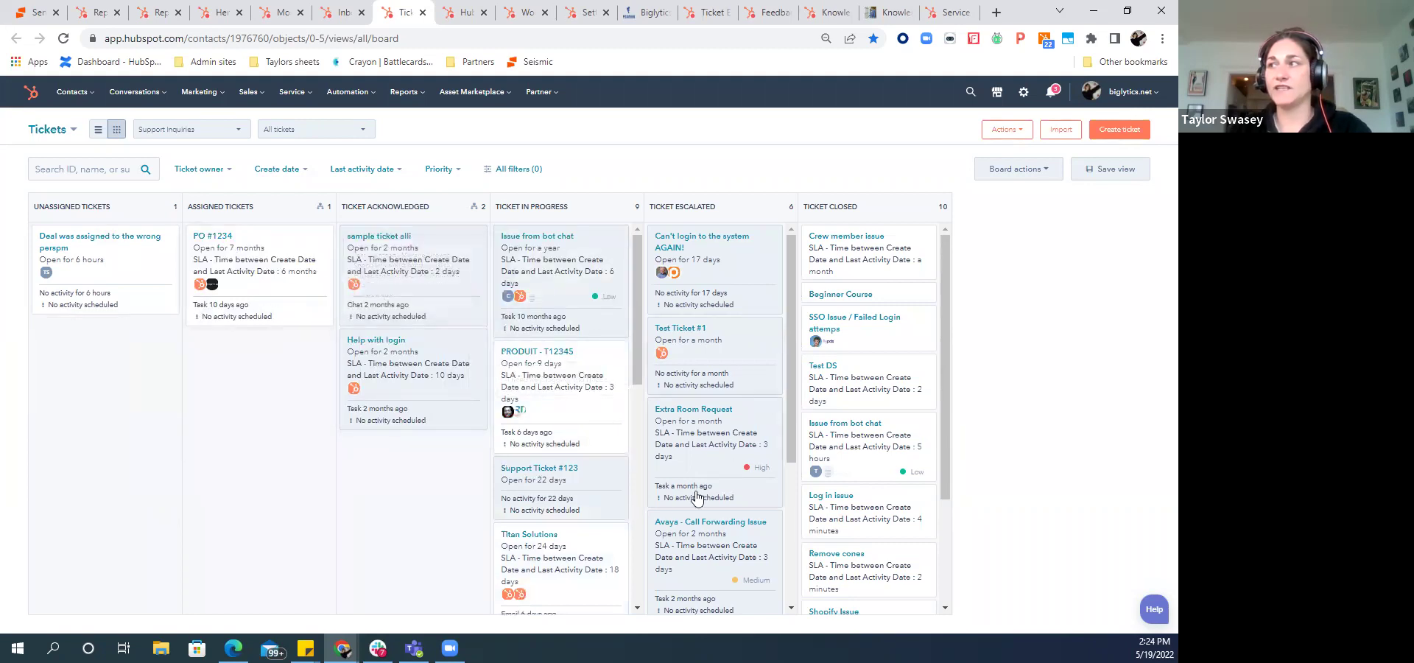
{"action": "left_click_drag", "start_coordinate": [609, 483], "coordinate": [810, 508]}
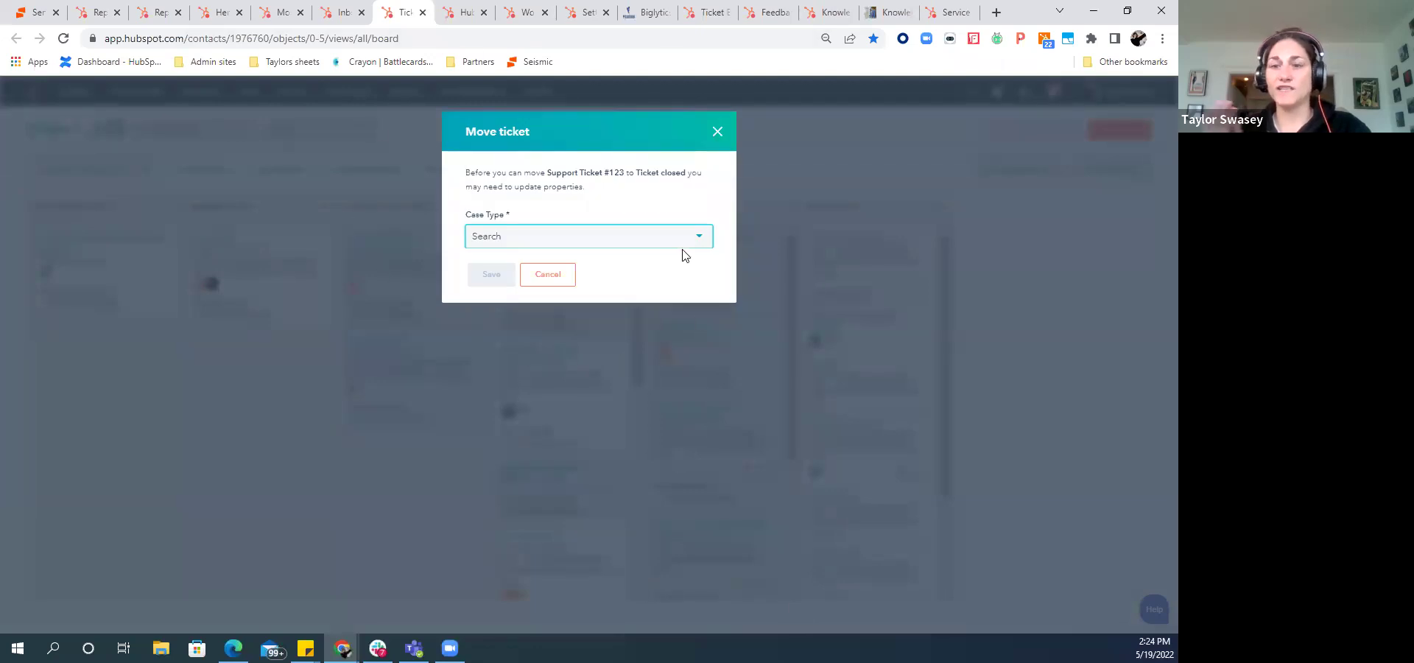
{"action": "left_click", "coordinate": [638, 236]}
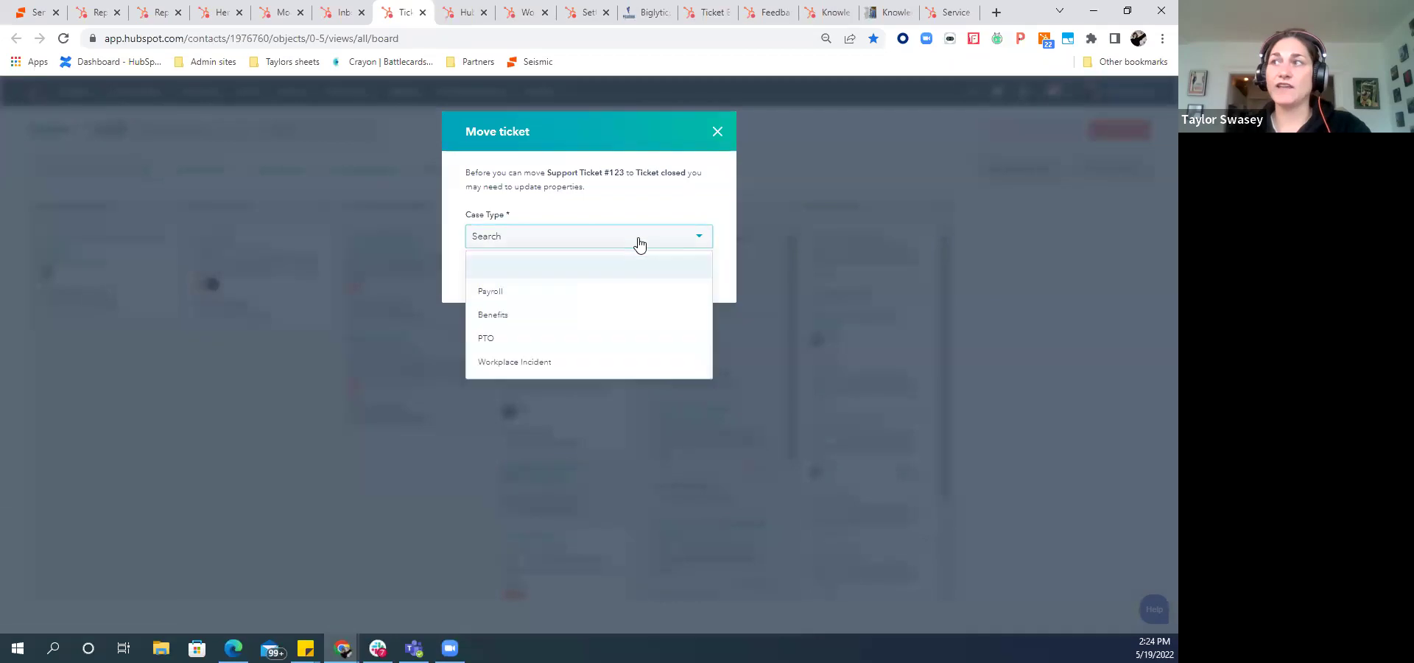
{"action": "left_click", "coordinate": [519, 338]}
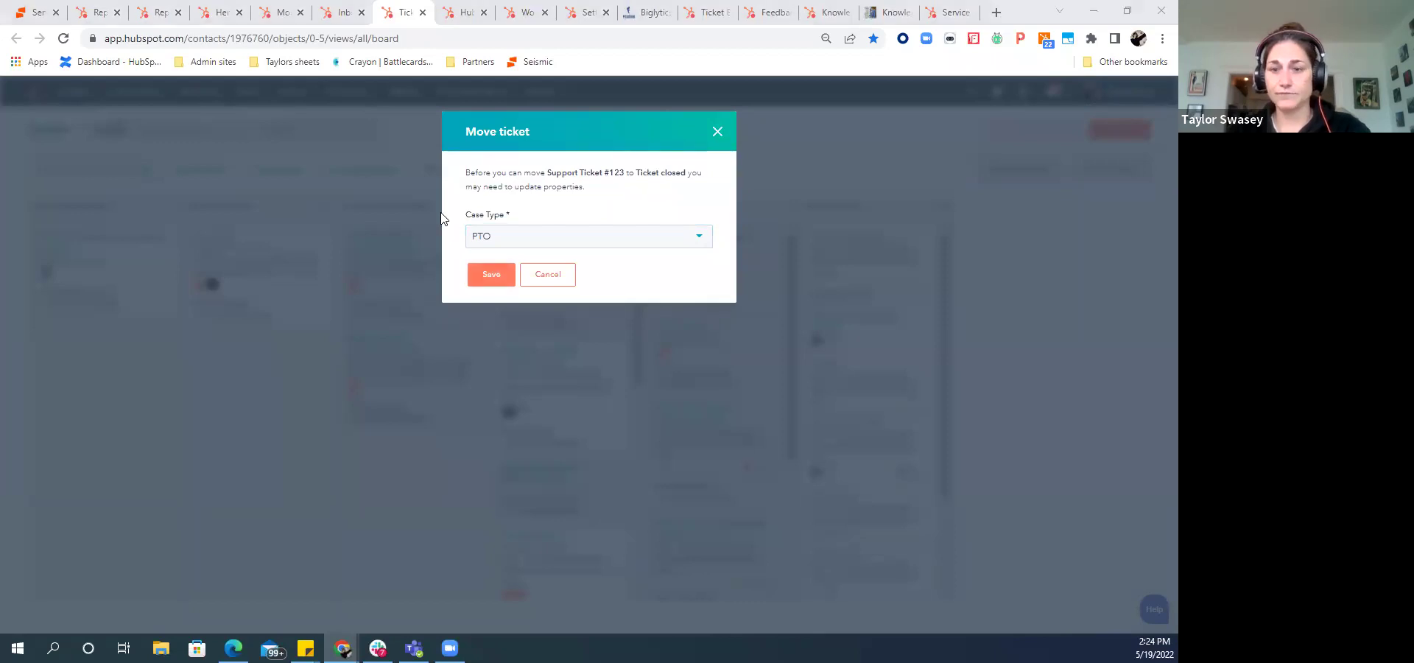
{"action": "left_click", "coordinate": [508, 277]}
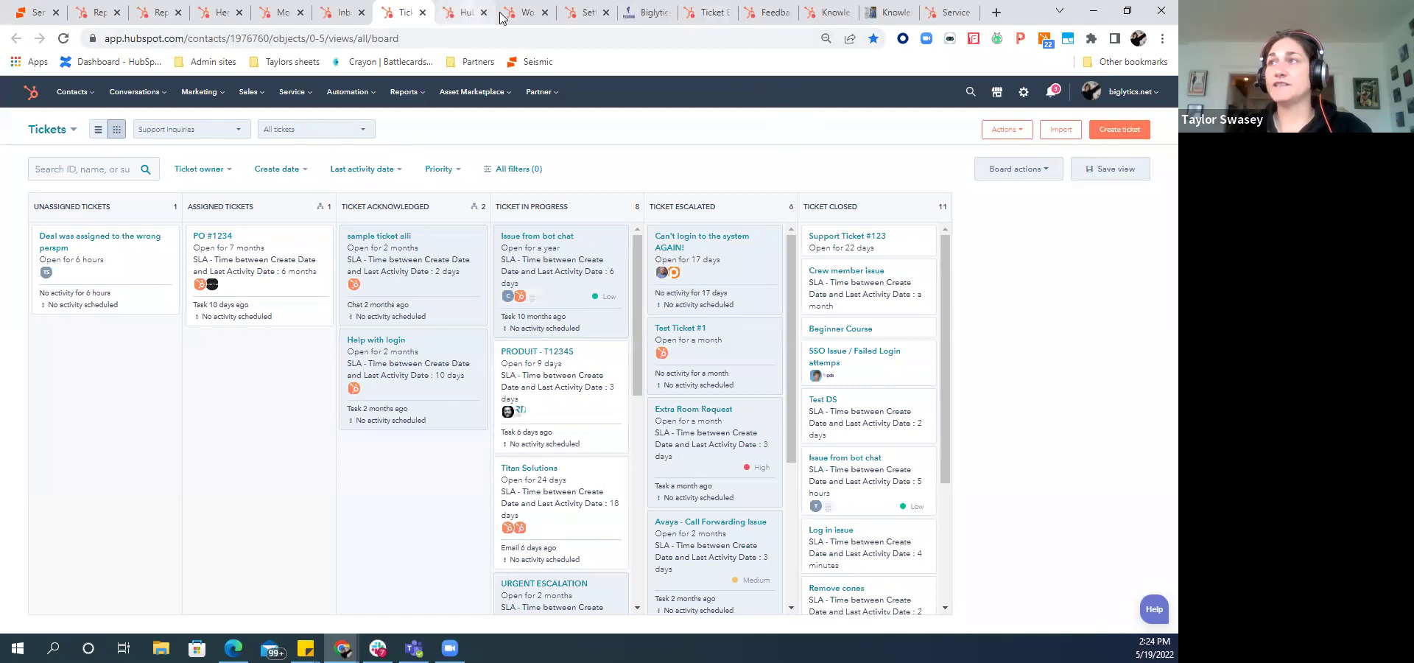
- Find the open Ticket Escalation - Service Demo workflow and place its browser tab directly after the Workflows list tab
{"action": "left_click", "coordinate": [473, 15]}
{"action": "left_click", "coordinate": [524, 15]}
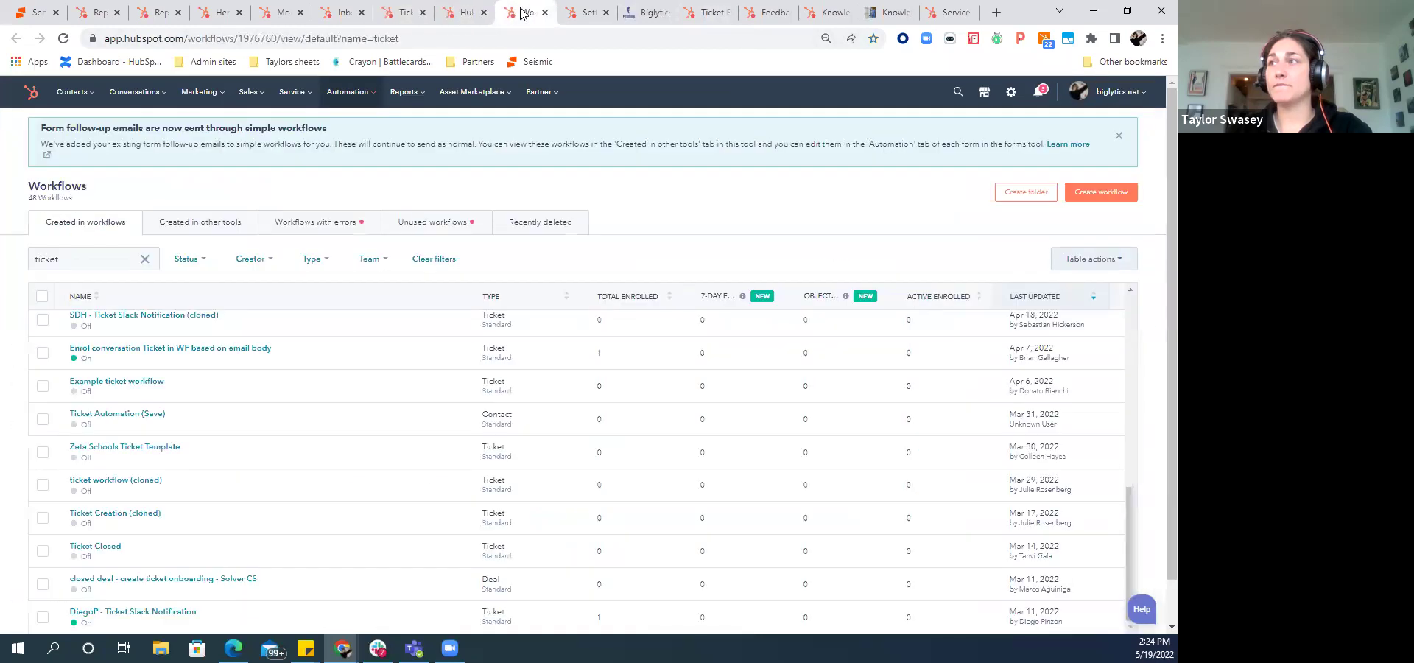
{"action": "left_click", "coordinate": [588, 13]}
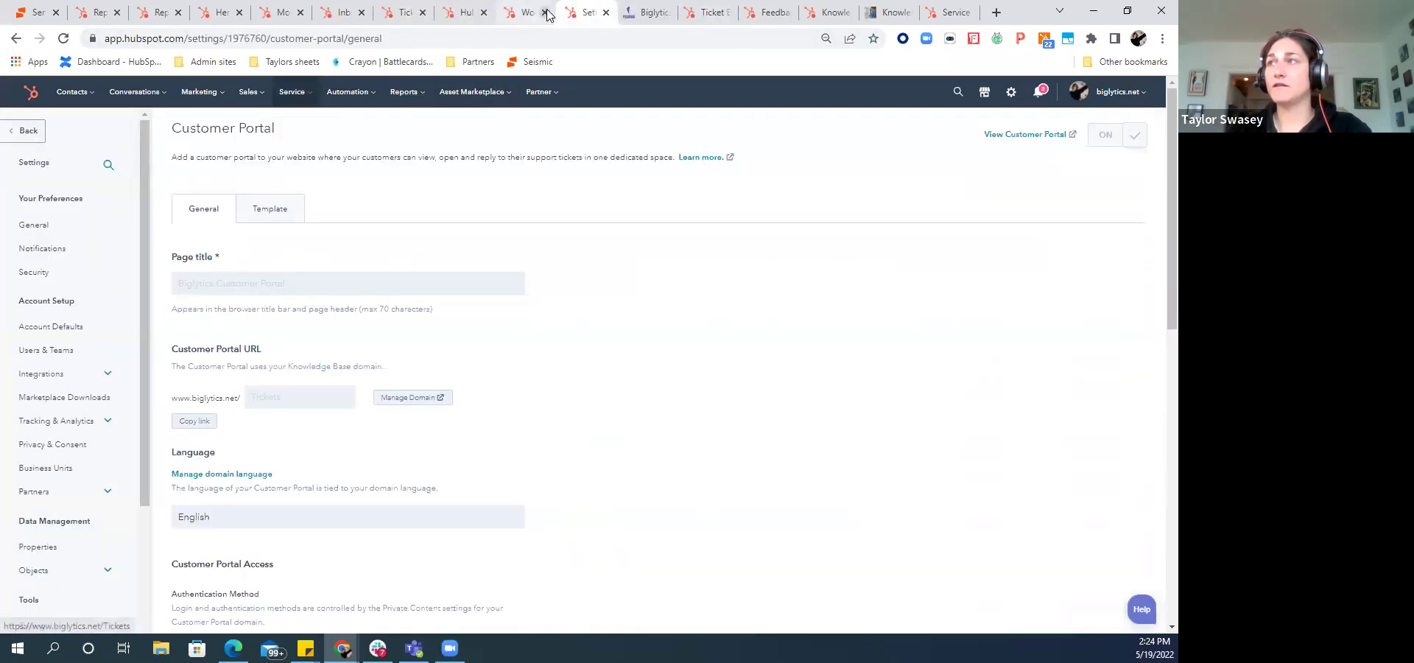
{"action": "left_click", "coordinate": [718, 13]}
{"action": "left_click_drag", "start_coordinate": [720, 15], "coordinate": [582, 15]}
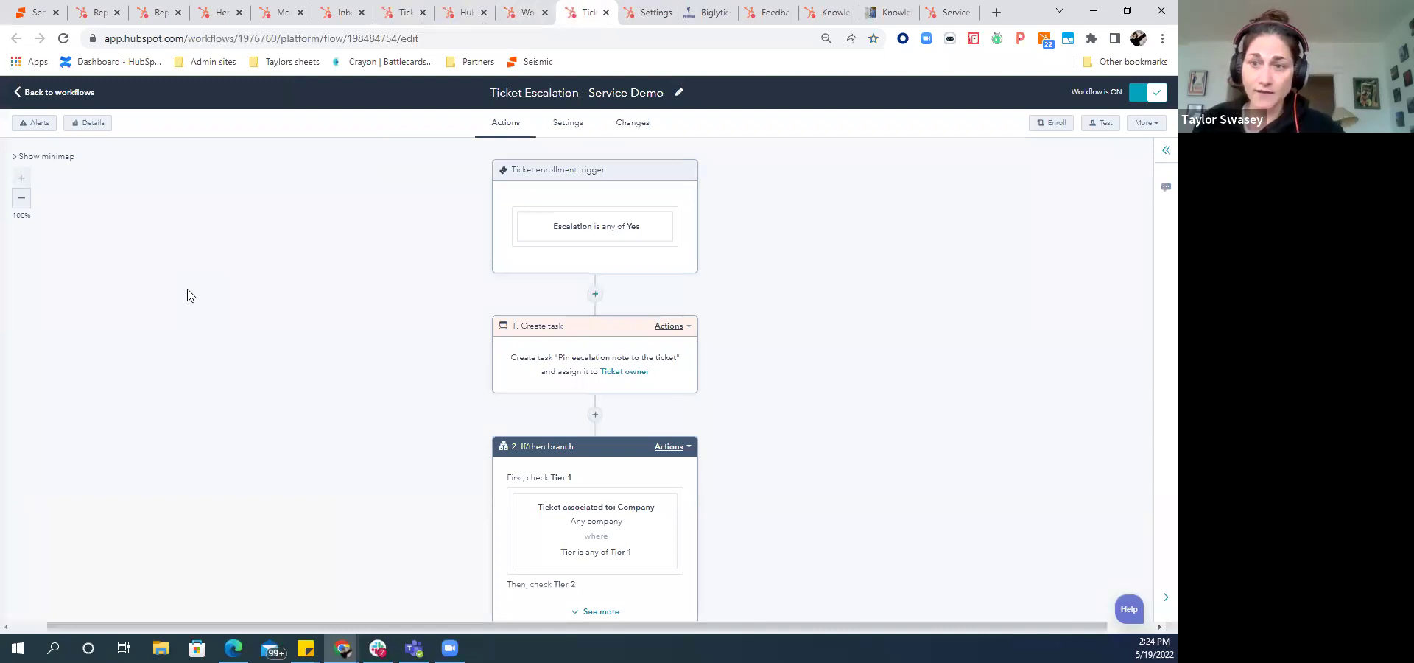
- Revisit the Tickets board, then bring up the HubSpot - Onboarding ticket record and review its ticket properties
{"action": "left_click", "coordinate": [403, 13]}
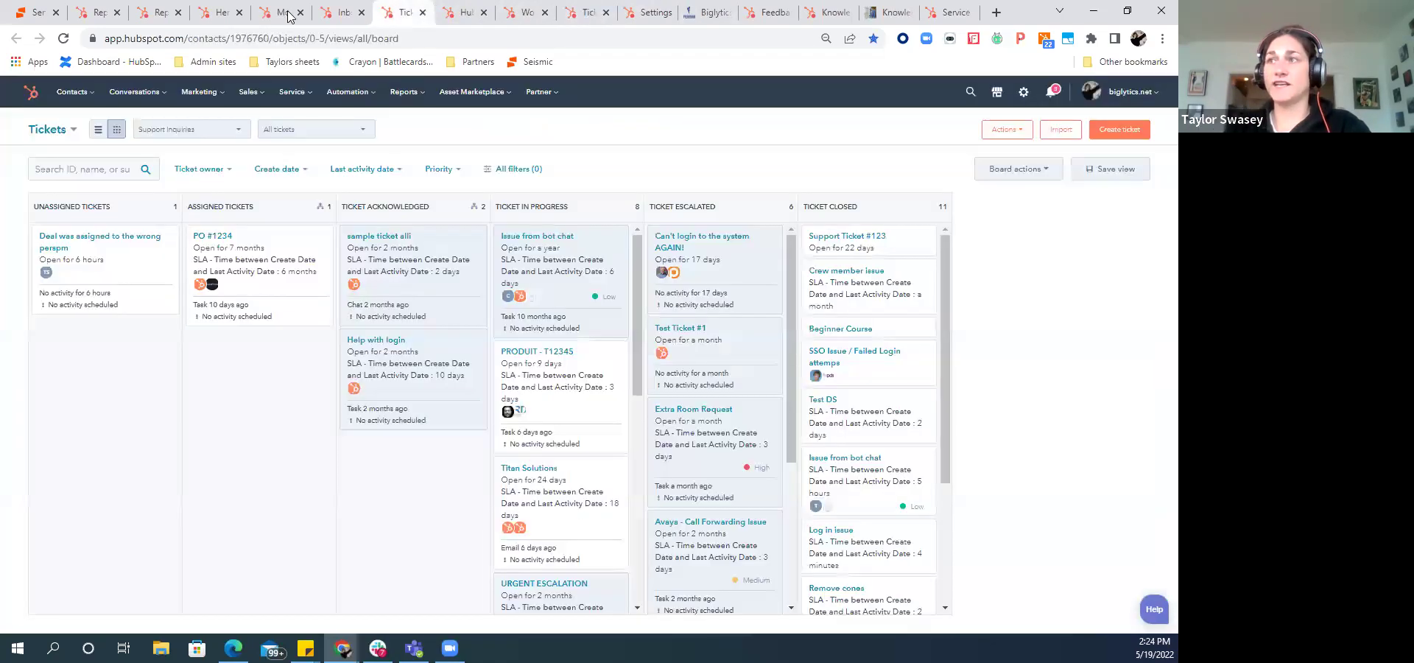
{"action": "left_click", "coordinate": [465, 12]}
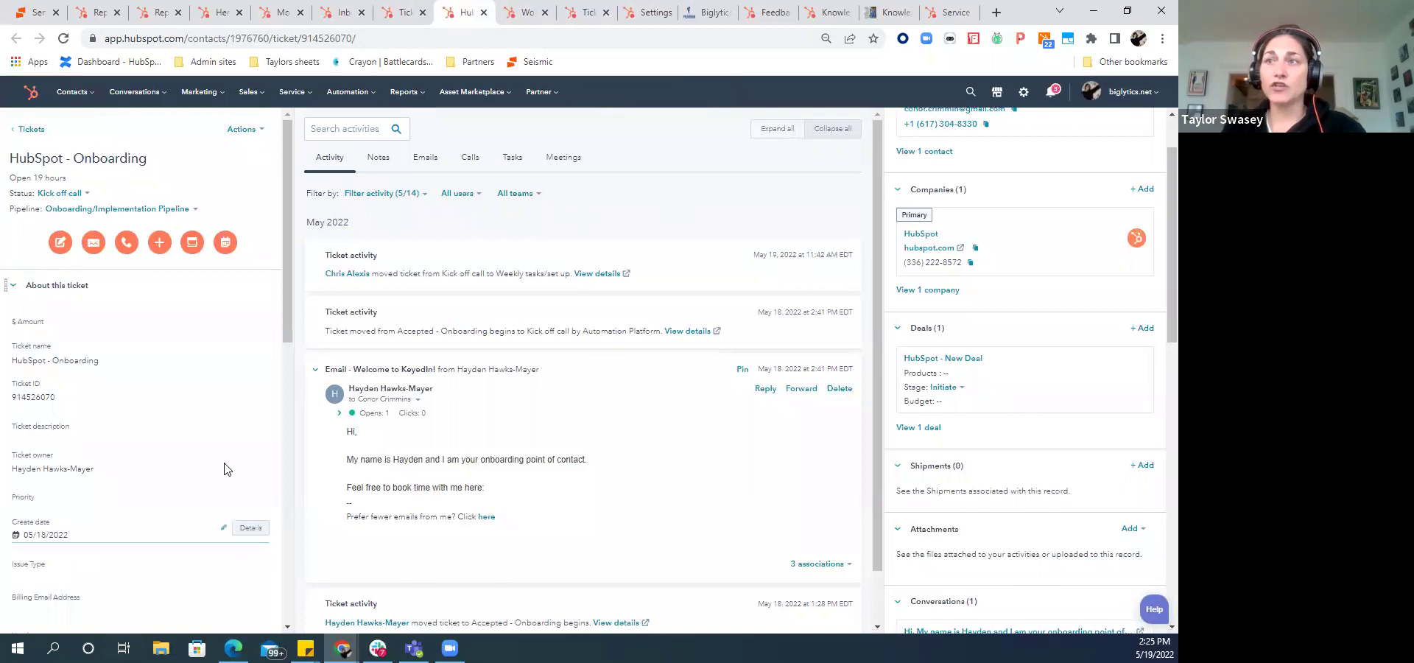
{"action": "scroll", "coordinate": [106, 433], "scroll_direction": "down", "scroll_amount": 4}
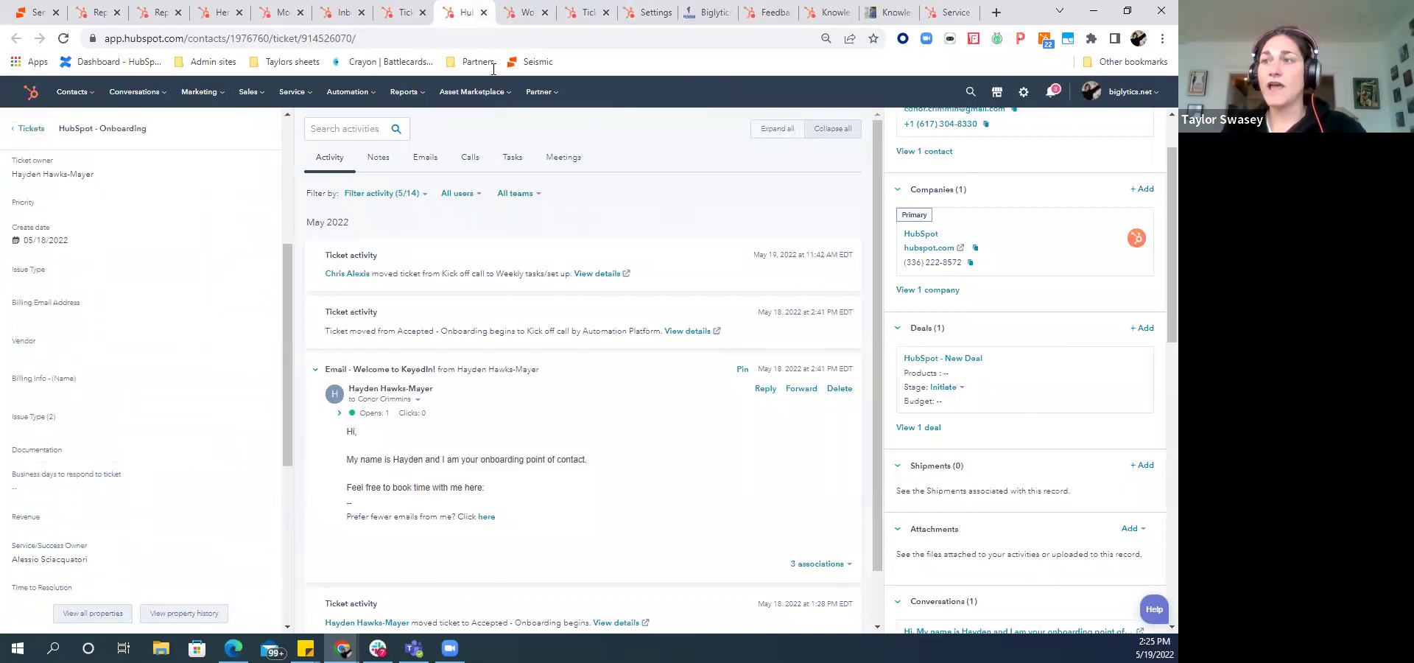
- Return to the Ticket Escalation workflow and expand the if/then branch to show both company tier conditions
{"action": "left_click", "coordinate": [586, 13]}
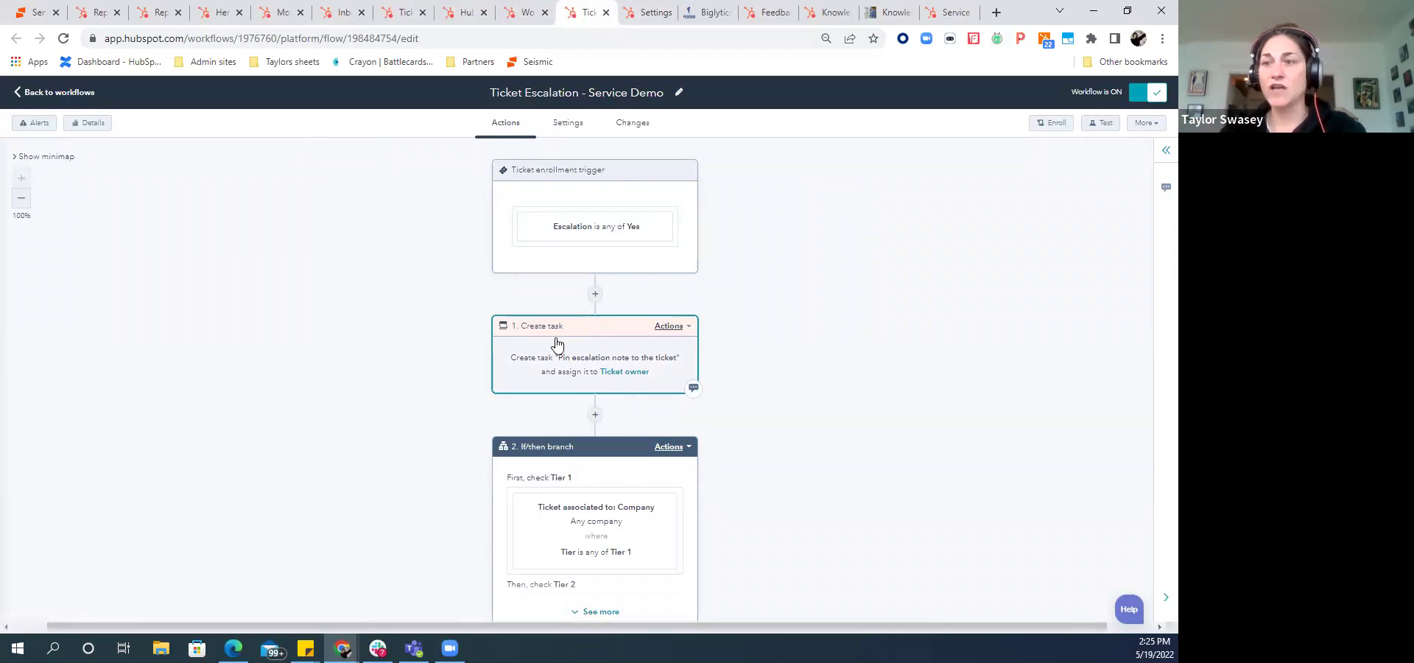
{"action": "scroll", "coordinate": [557, 344], "scroll_direction": "down", "scroll_amount": 3}
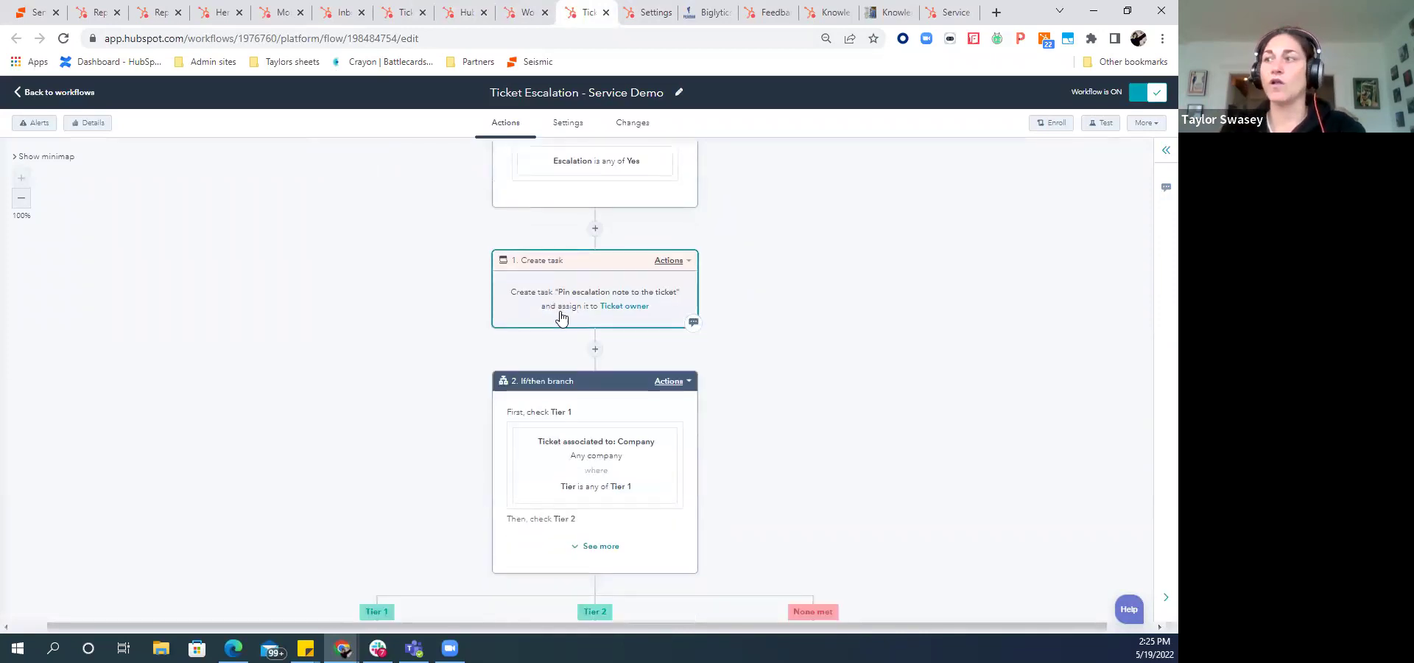
{"action": "left_click", "coordinate": [598, 390]}
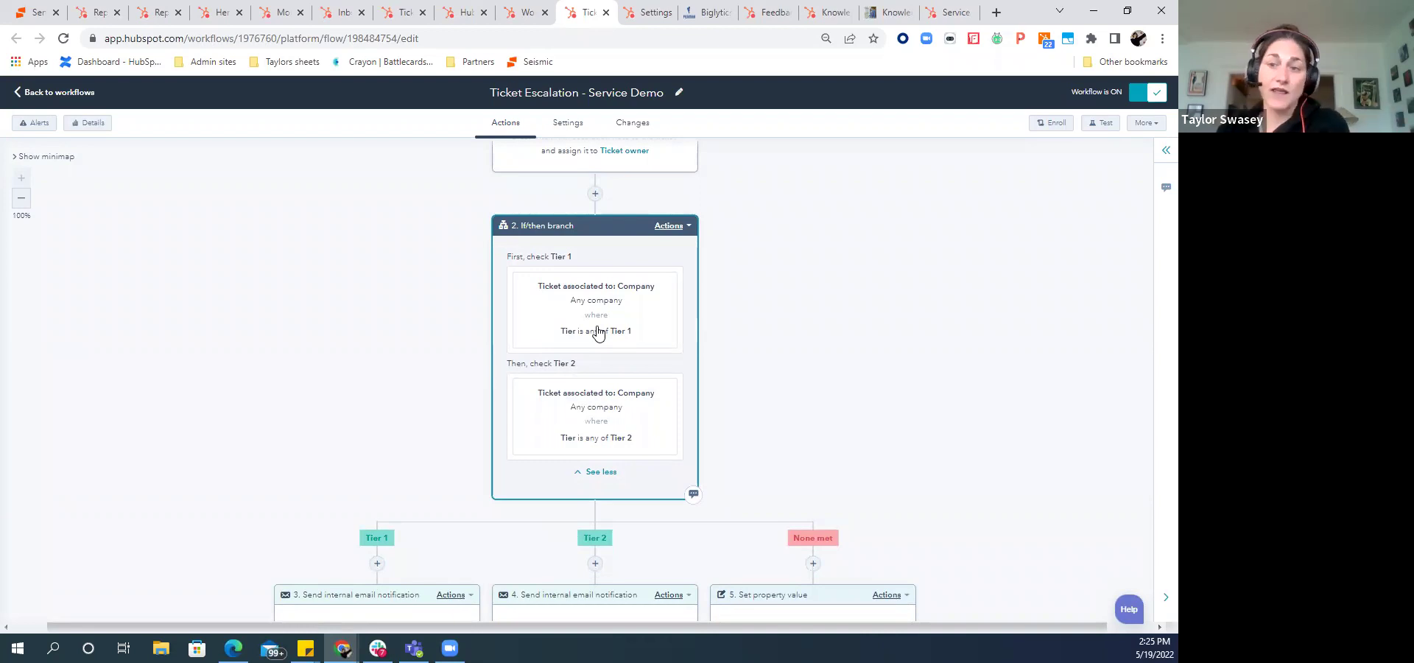
- Examine the workflow's Tier 1, Tier 2 and None met branches, including email and Slack notifications, priority settings, delays and escalation clearing
{"action": "scroll", "coordinate": [598, 332], "scroll_direction": "down", "scroll_amount": 5}
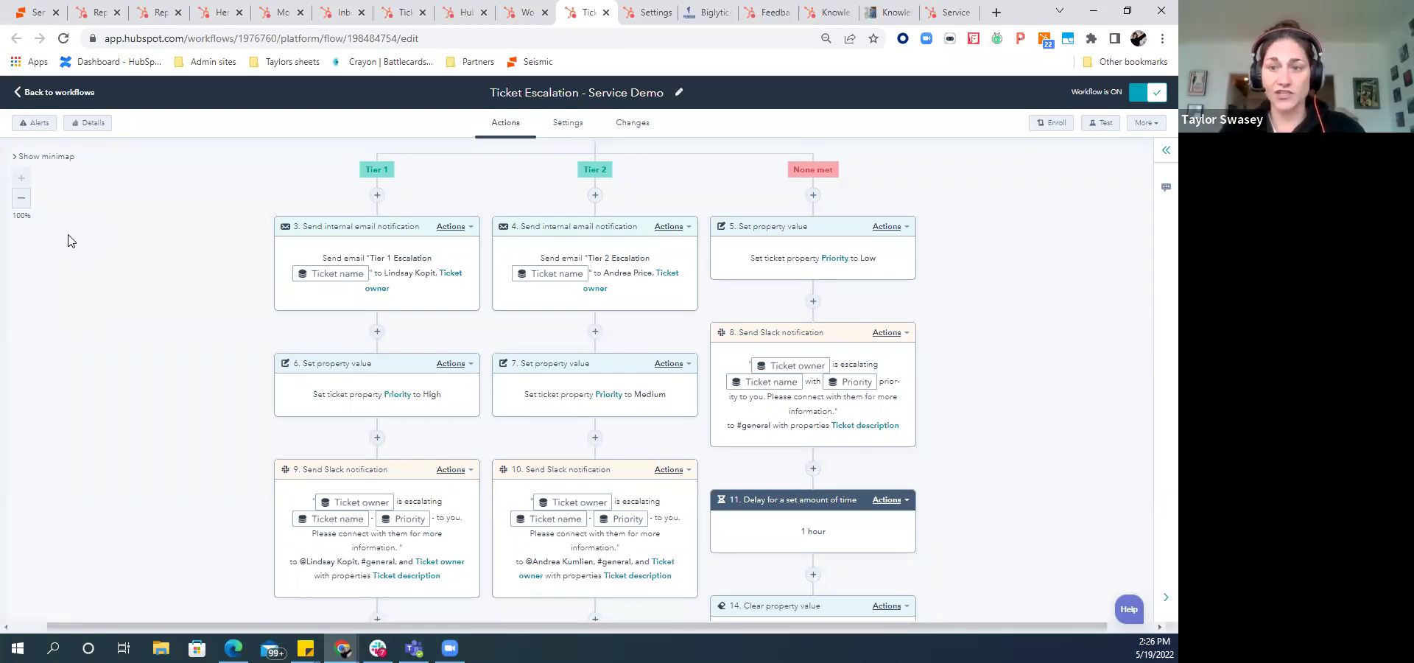
{"action": "scroll", "coordinate": [66, 238], "scroll_direction": "down", "scroll_amount": 1}
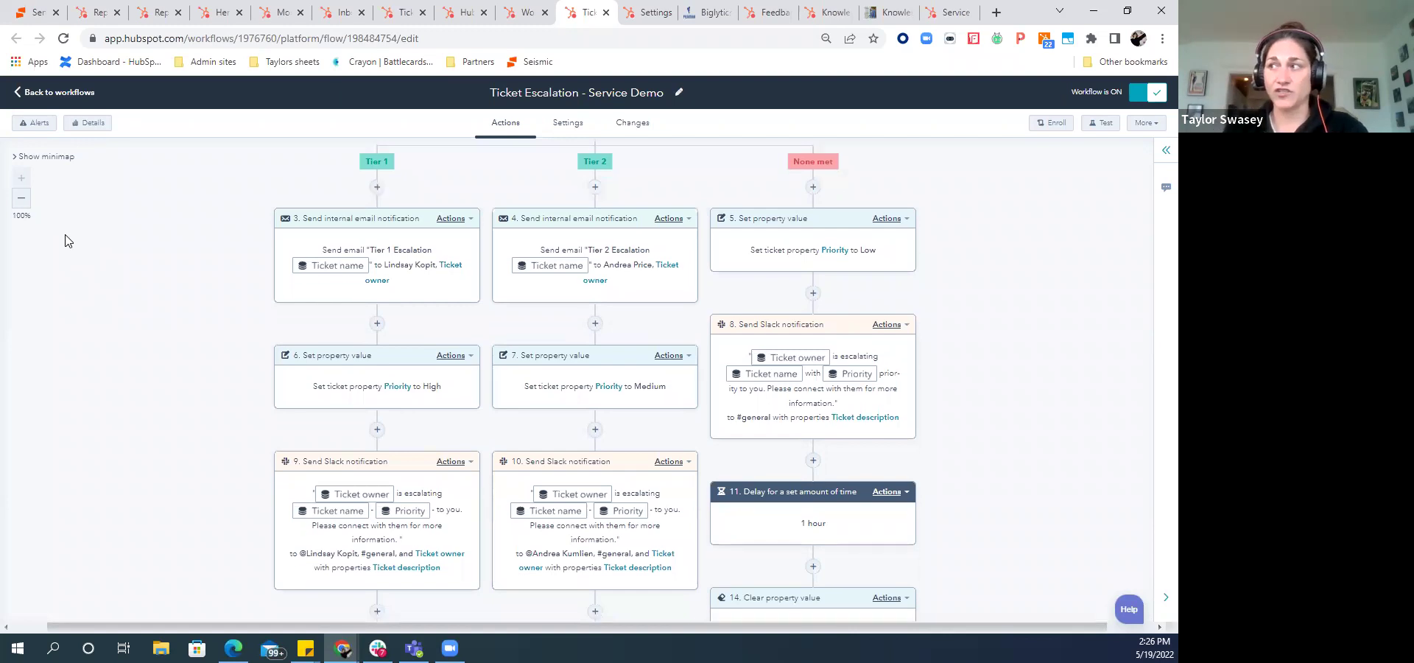
{"action": "scroll", "coordinate": [395, 332], "scroll_direction": "down", "scroll_amount": 4}
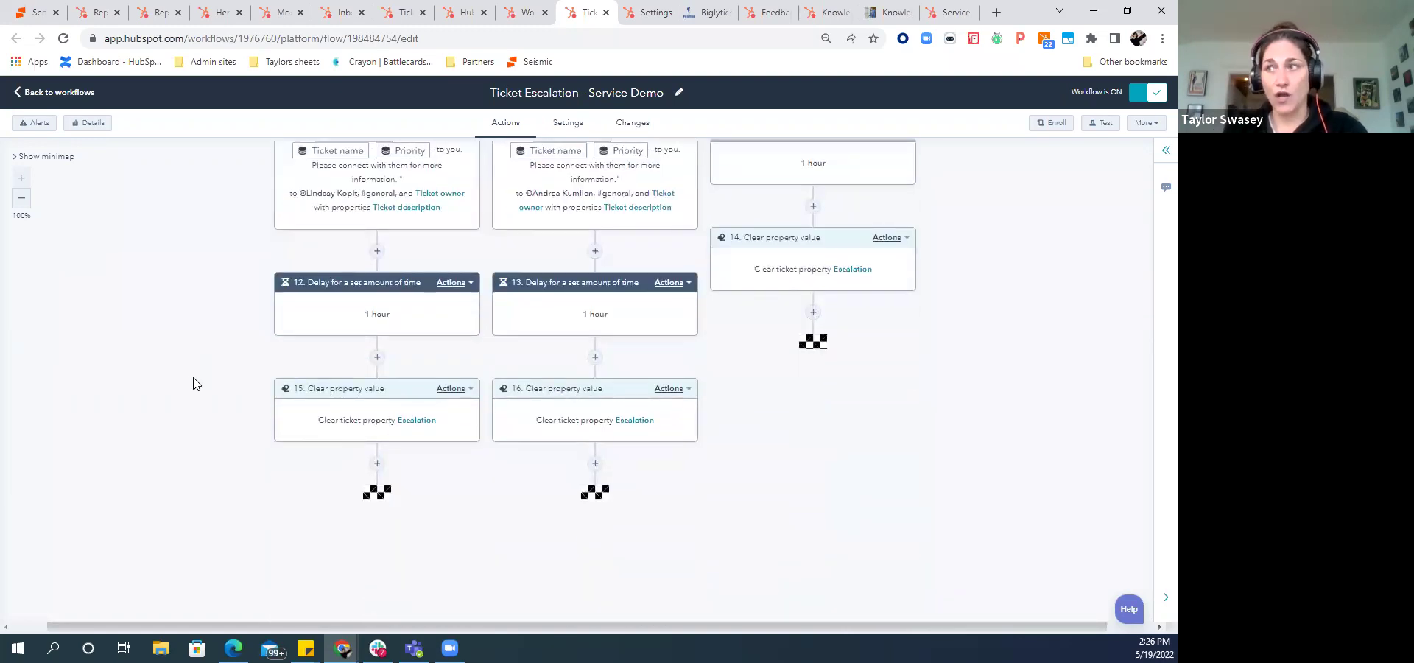
{"action": "scroll", "coordinate": [196, 382], "scroll_direction": "up", "scroll_amount": 2}
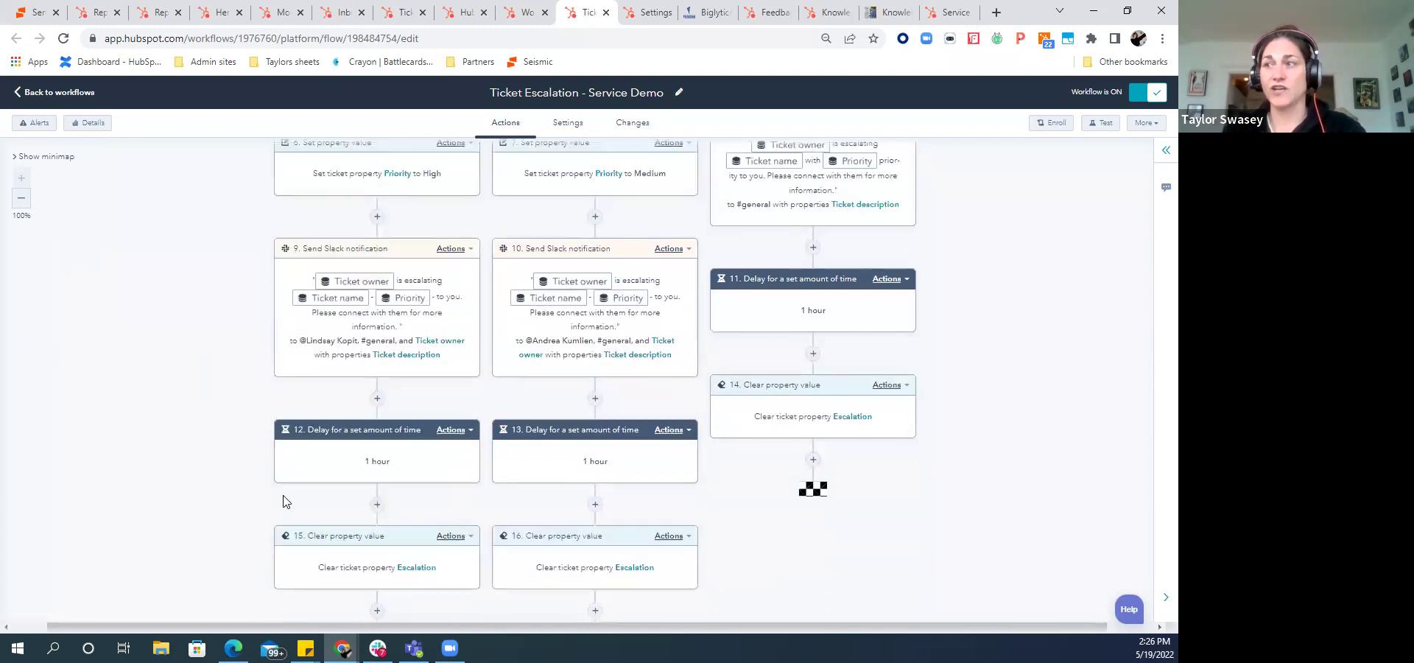
{"action": "scroll", "coordinate": [295, 515], "scroll_direction": "up", "scroll_amount": 3}
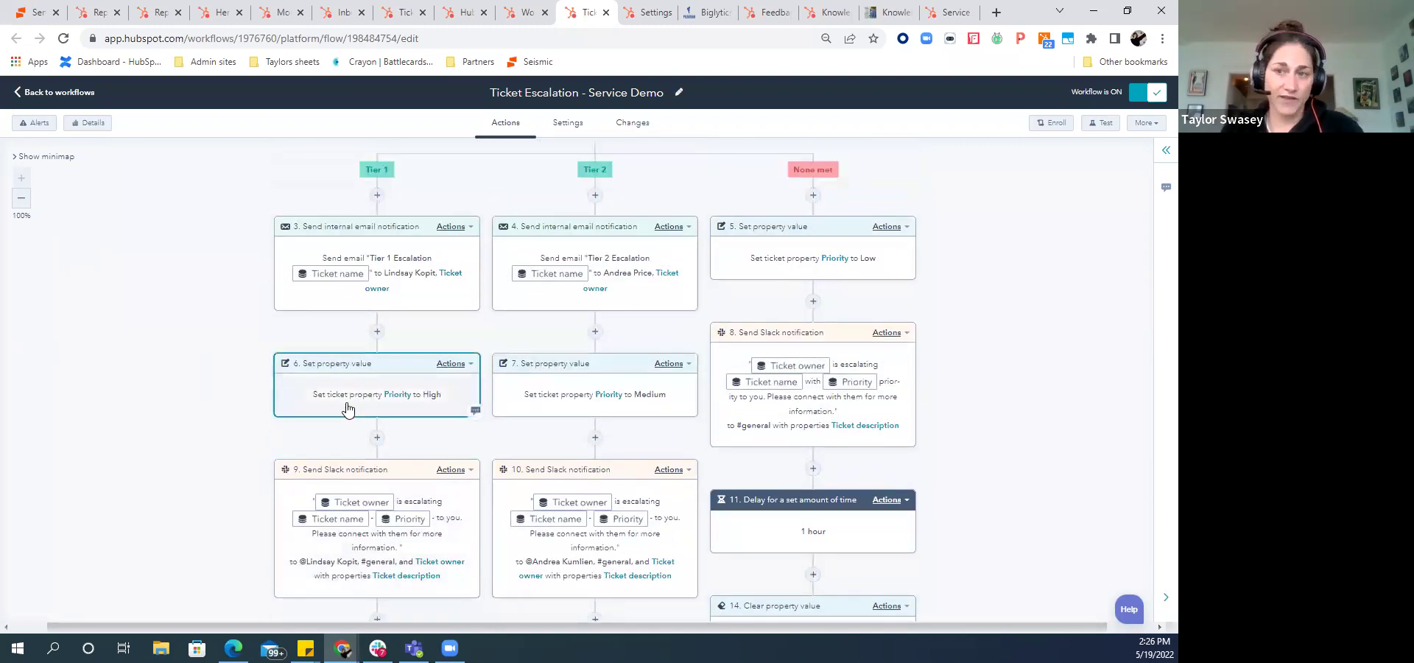
{"action": "scroll", "coordinate": [347, 409], "scroll_direction": "up", "scroll_amount": 1}
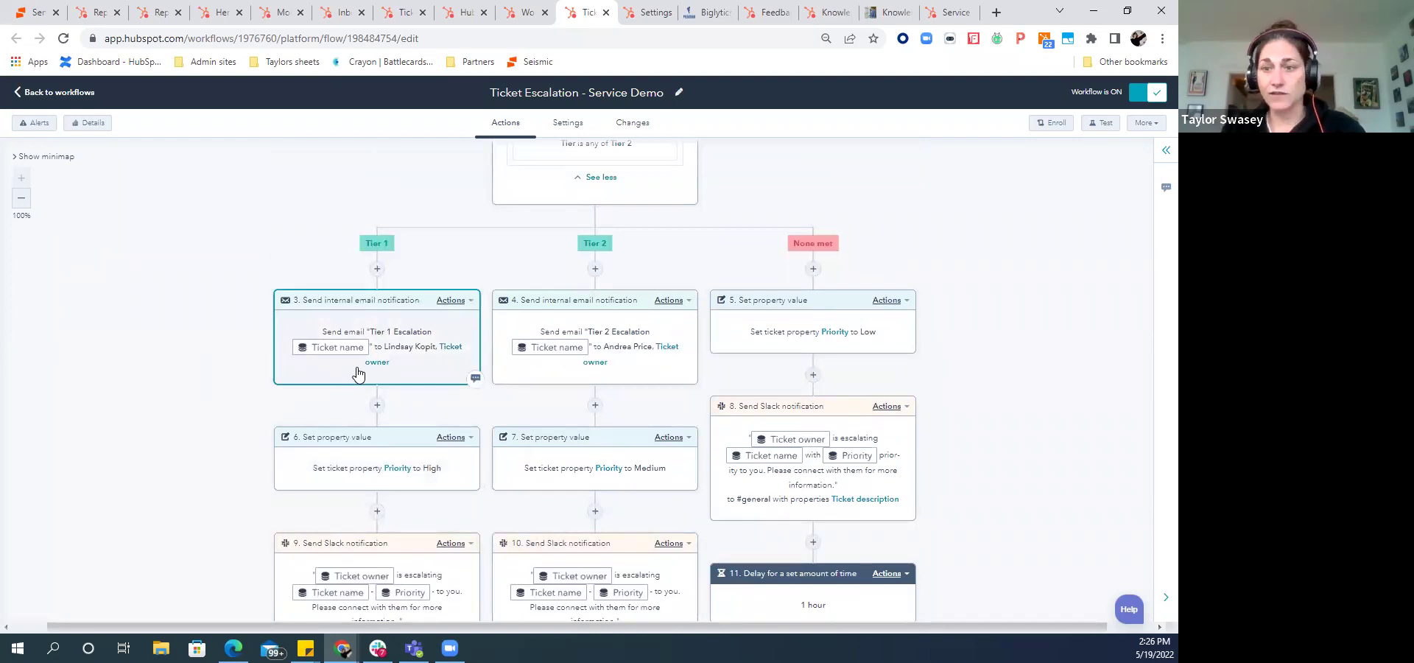
{"action": "scroll", "coordinate": [358, 374], "scroll_direction": "up", "scroll_amount": 1}
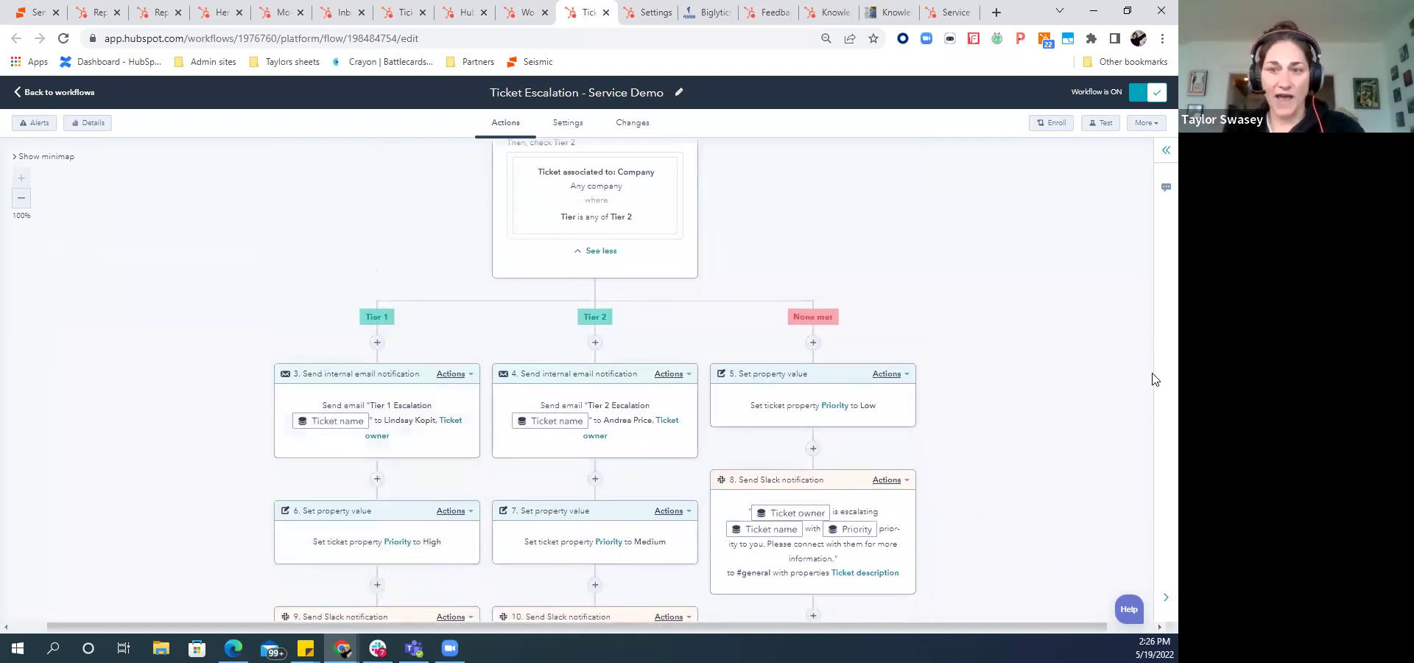
{"action": "scroll", "coordinate": [1049, 322], "scroll_direction": "up", "scroll_amount": 6}
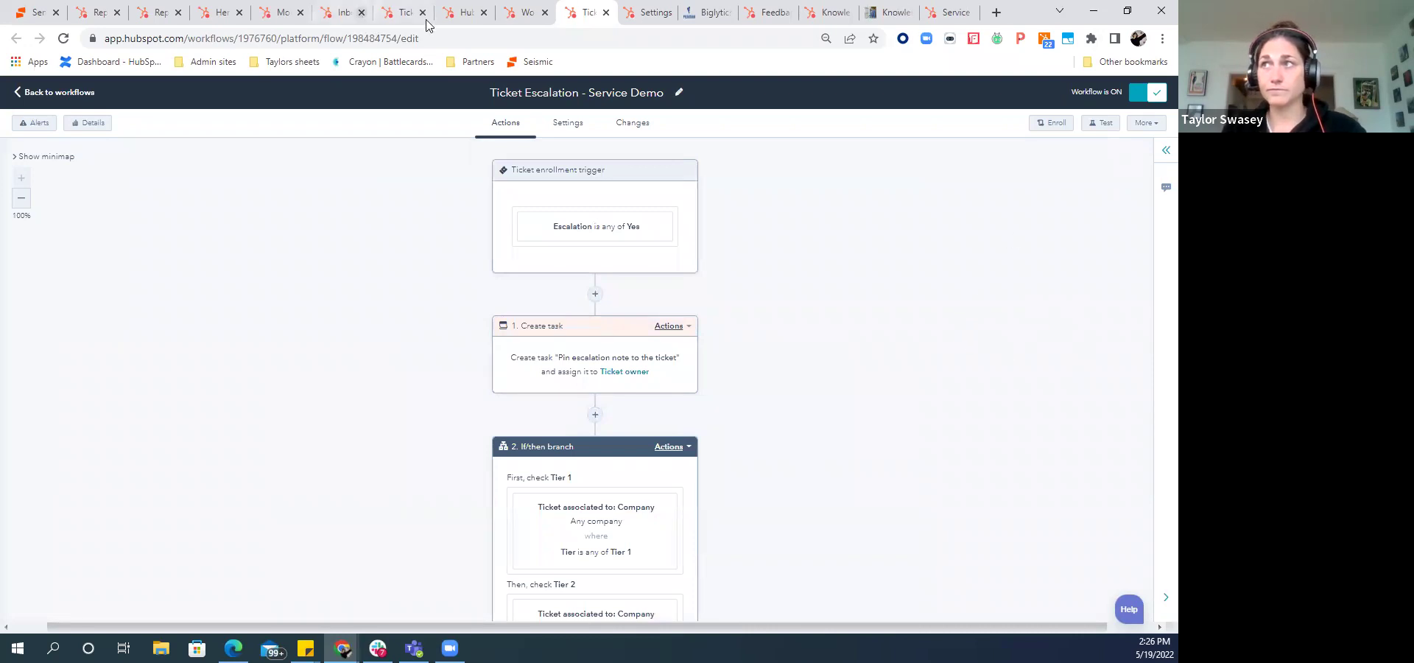
- On the HubSpot - Onboarding ticket, search the playbooks for "onb" and open the [*] Onboarding Follow-up Call playbook
{"action": "left_click", "coordinate": [464, 14]}
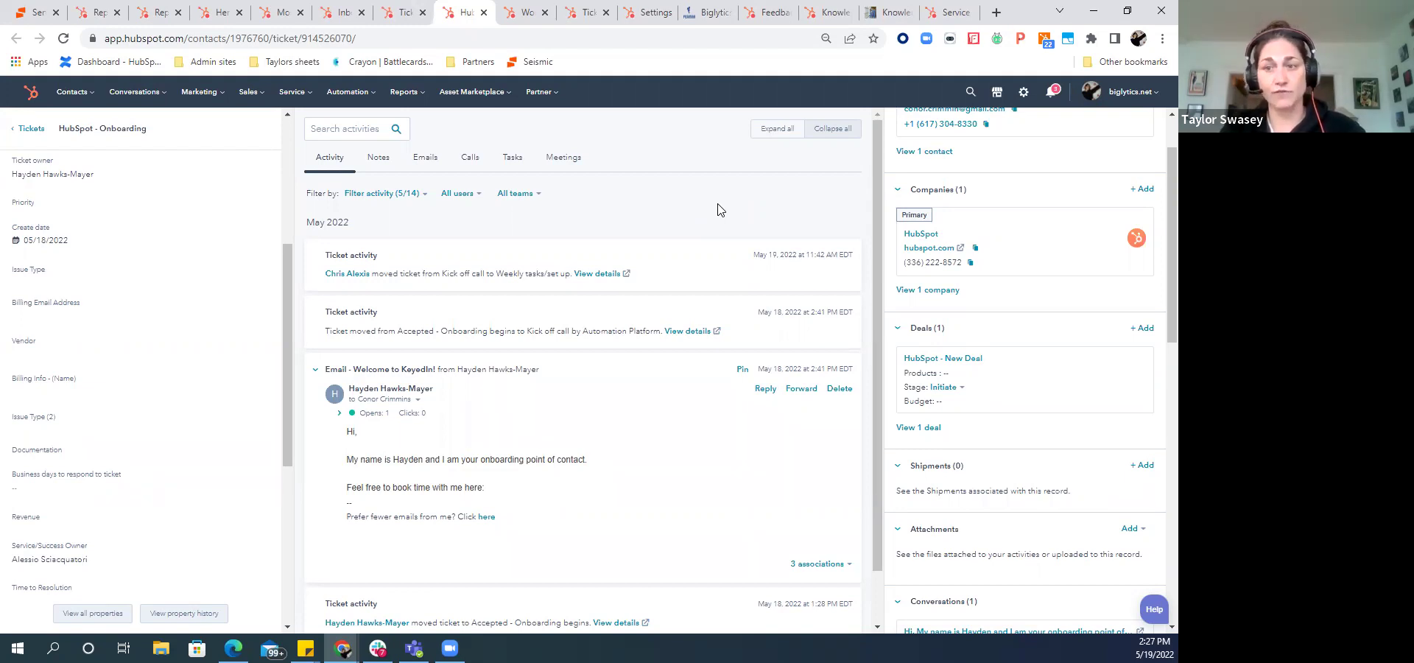
{"action": "scroll", "coordinate": [1023, 354], "scroll_direction": "down", "scroll_amount": 4}
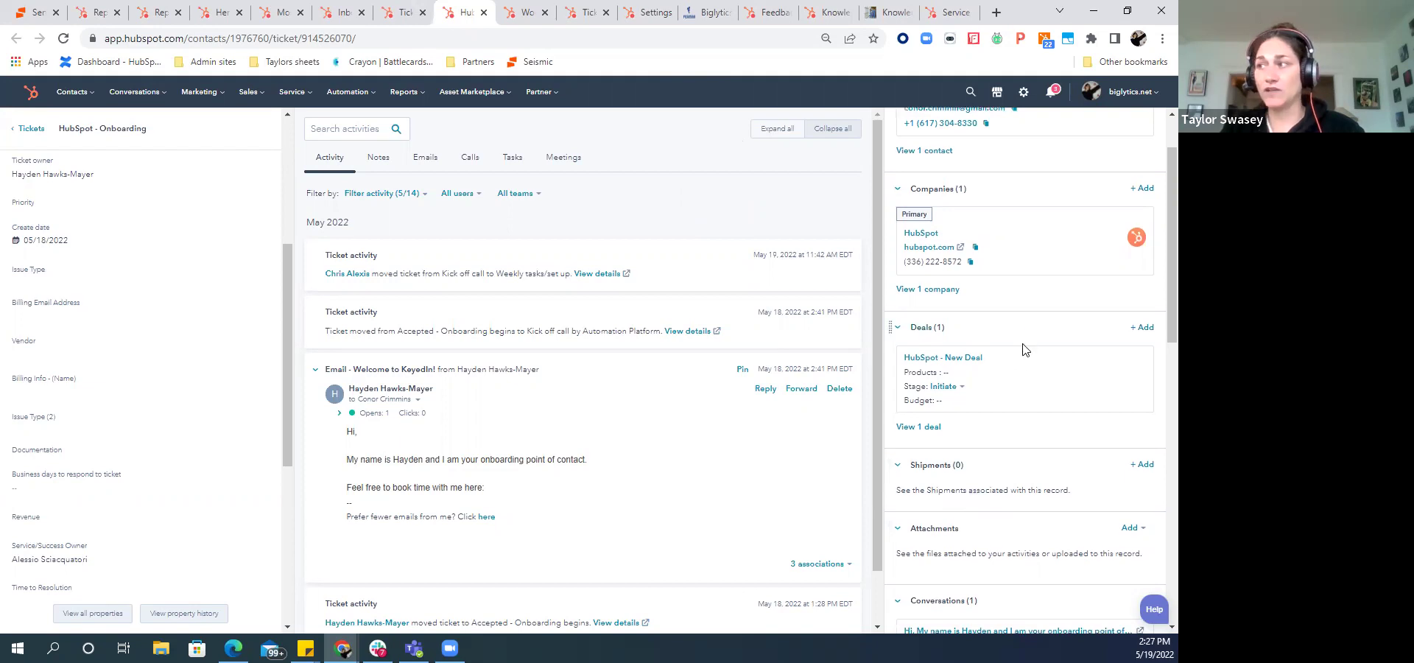
{"action": "scroll", "coordinate": [1025, 353], "scroll_direction": "down", "scroll_amount": 3}
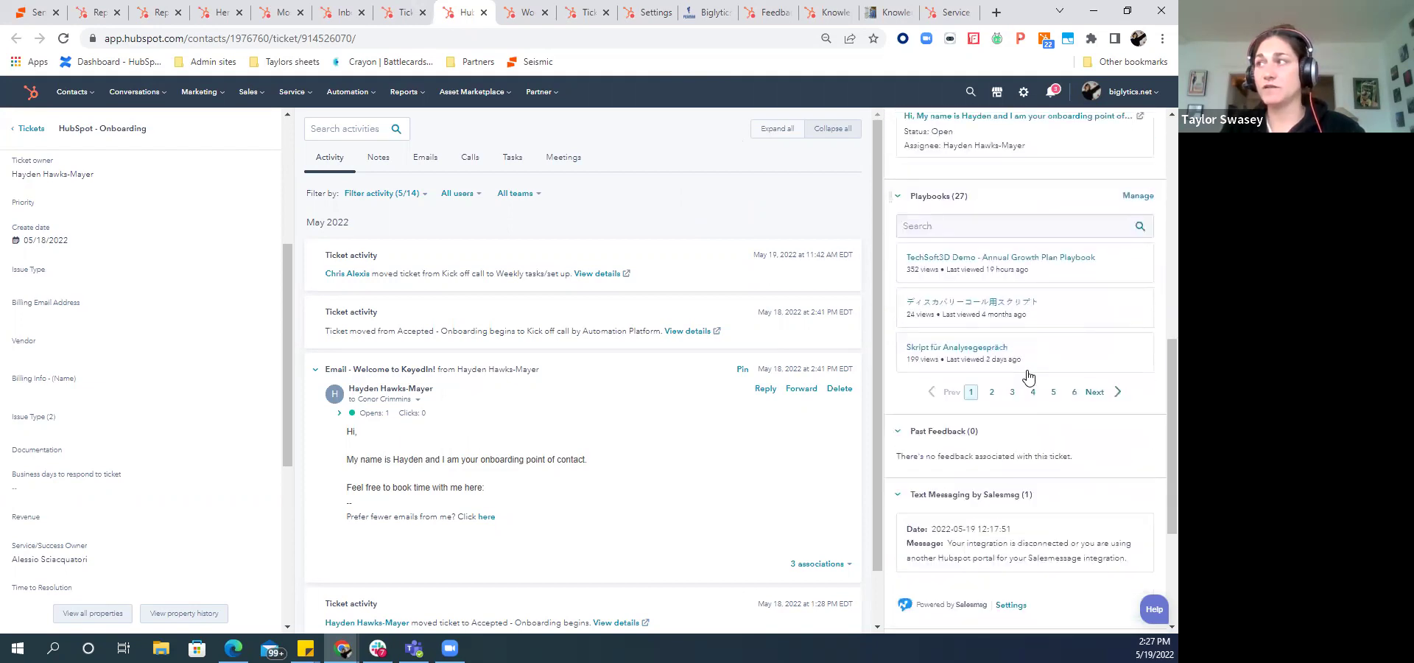
{"action": "left_click", "coordinate": [984, 229]}
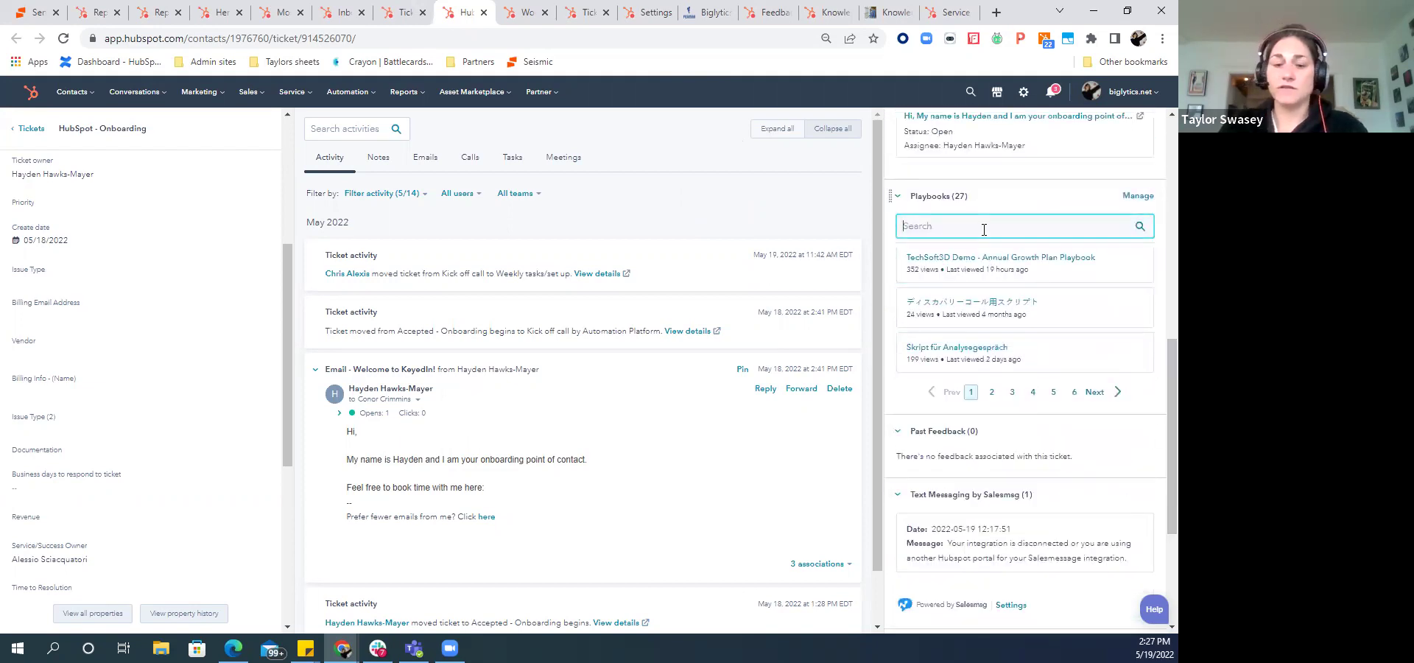
{"action": "type", "text": "onb"}
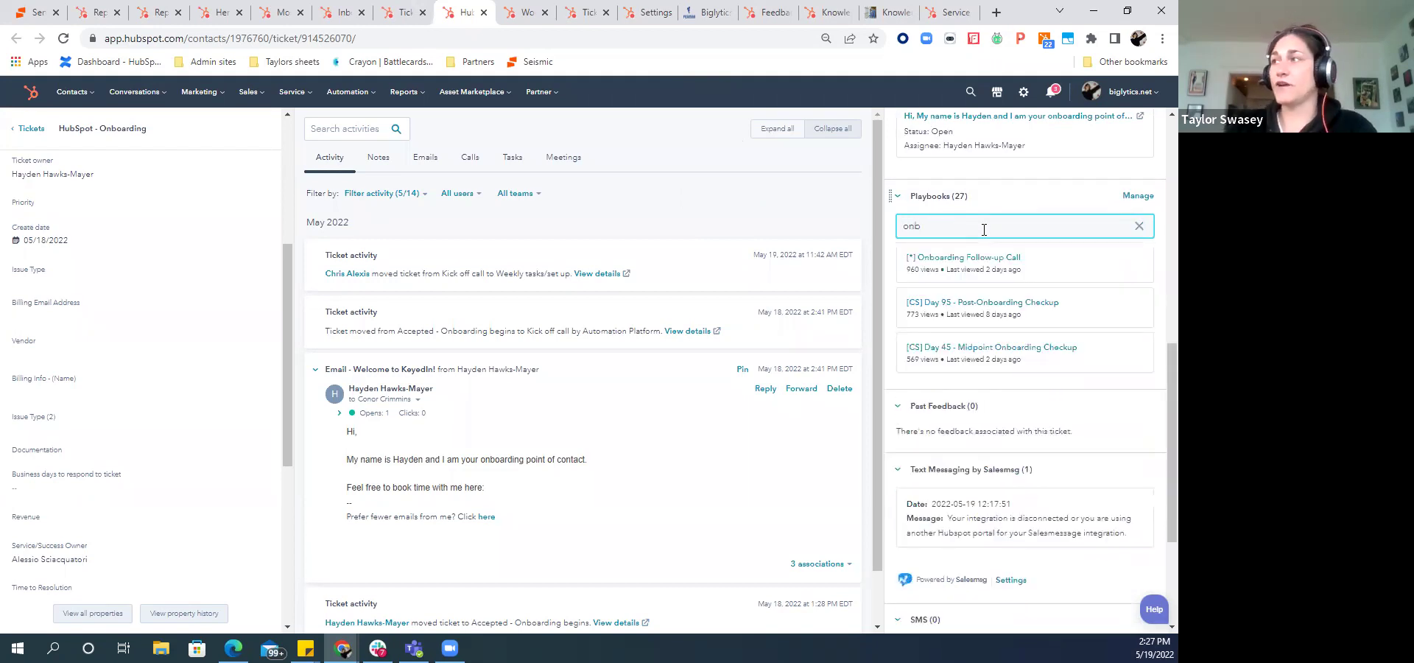
{"action": "left_click", "coordinate": [960, 258]}
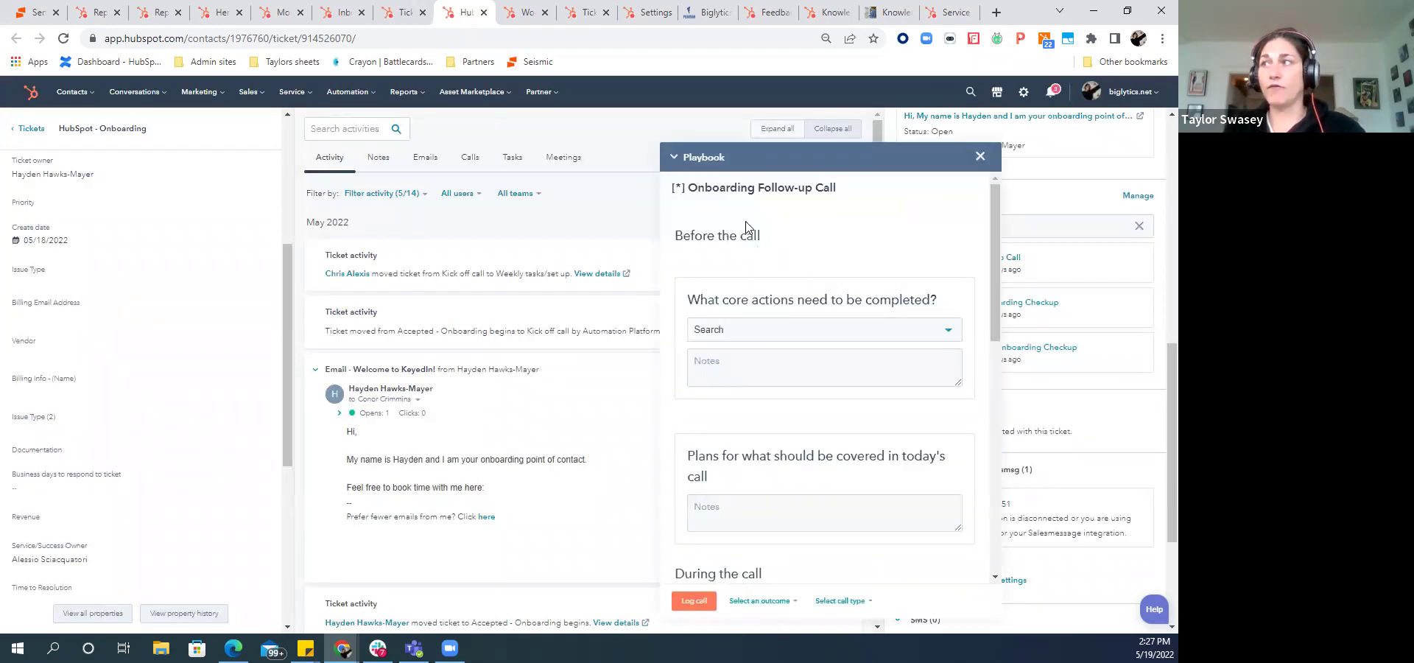
- Answer the playbook's core actions question with Edited property, Create a task and Meeting booked
{"action": "scroll", "coordinate": [839, 239], "scroll_direction": "down", "scroll_amount": 1}
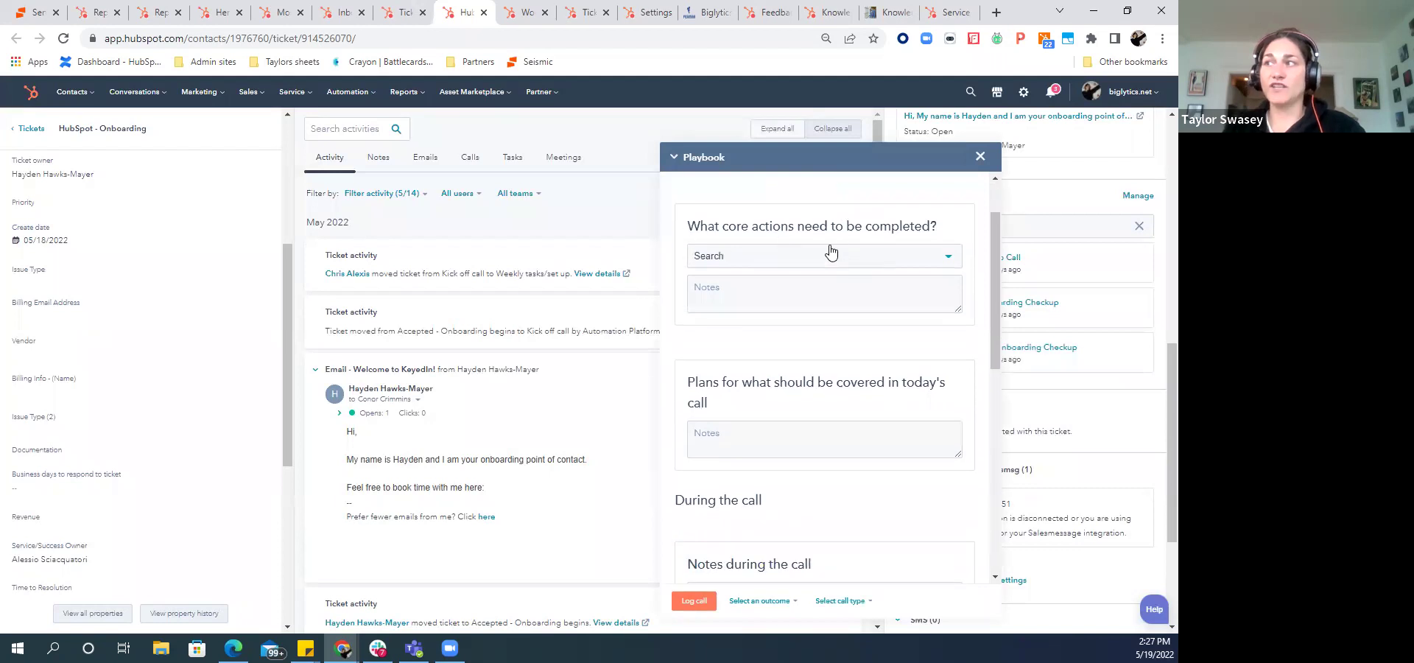
{"action": "left_click", "coordinate": [906, 263]}
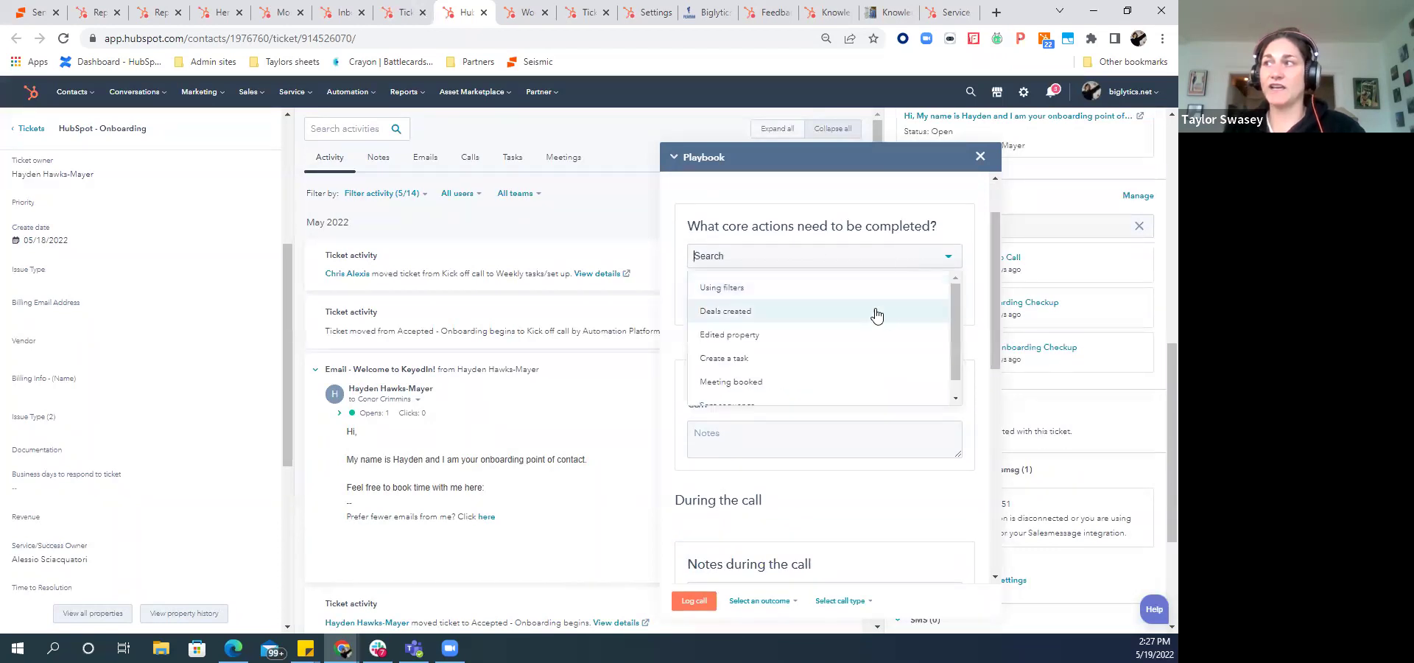
{"action": "left_click", "coordinate": [875, 331]}
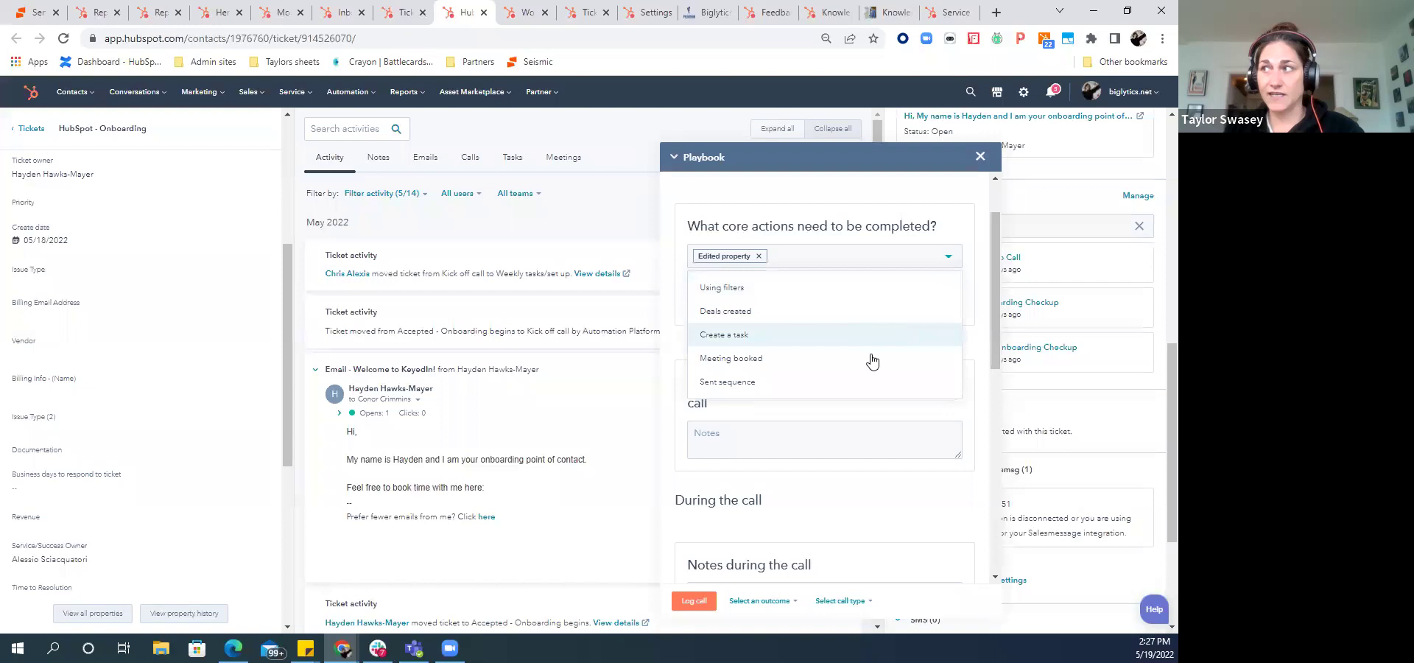
{"action": "left_click", "coordinate": [761, 336]}
{"action": "left_click", "coordinate": [757, 333]}
{"action": "left_click", "coordinate": [847, 404]}
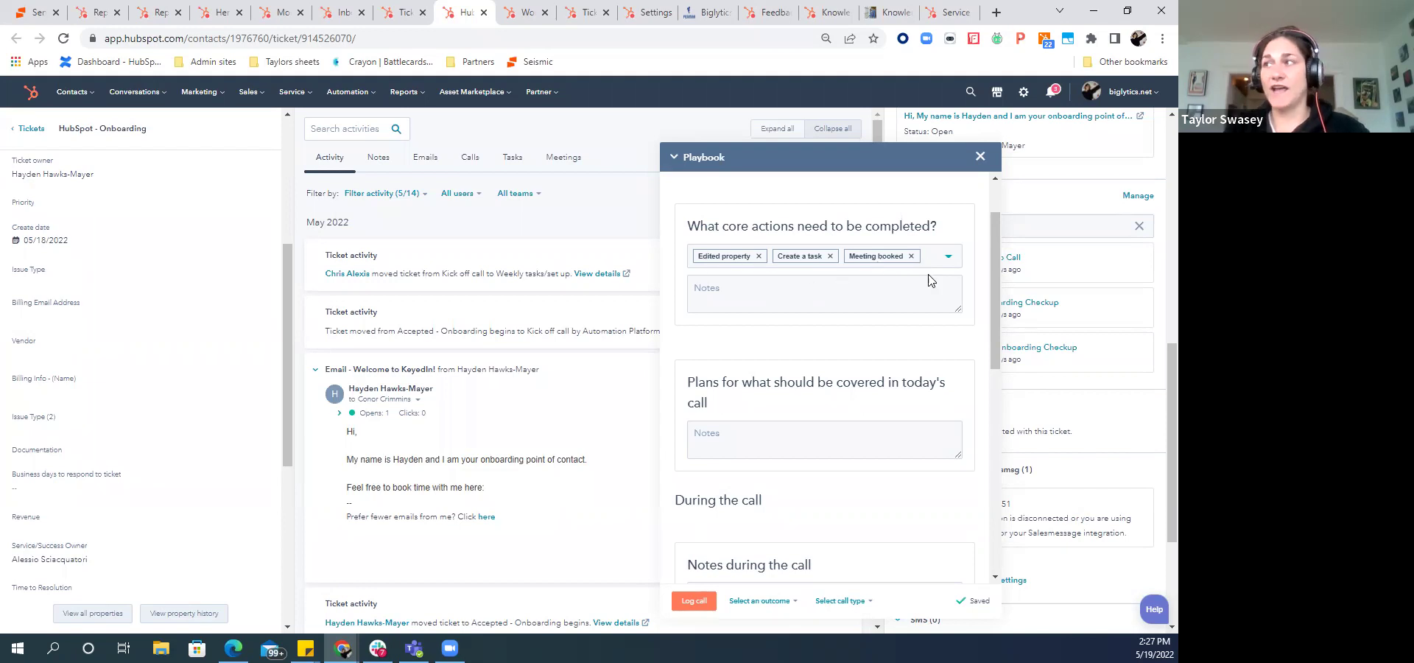
- Review the playbook's sections for before the call, during the call and follow-up
{"action": "scroll", "coordinate": [906, 431], "scroll_direction": "down", "scroll_amount": 4}
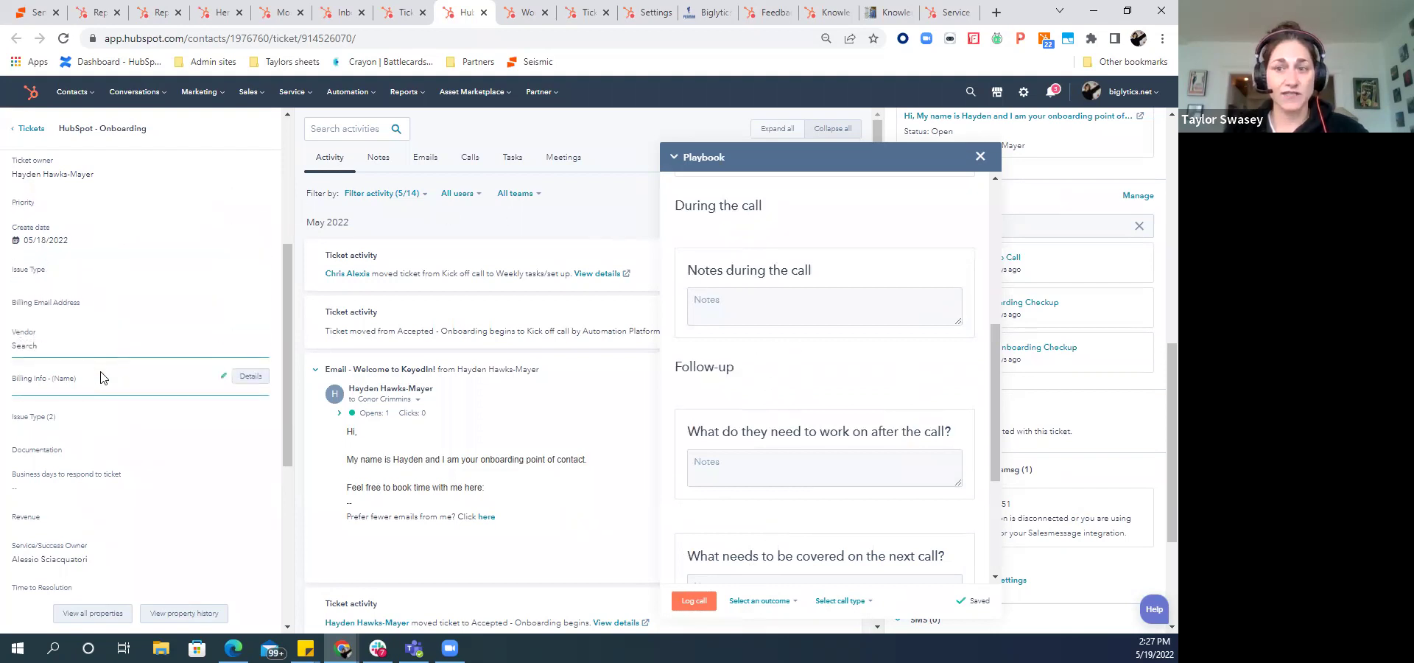
{"action": "scroll", "coordinate": [906, 360], "scroll_direction": "up", "scroll_amount": 5}
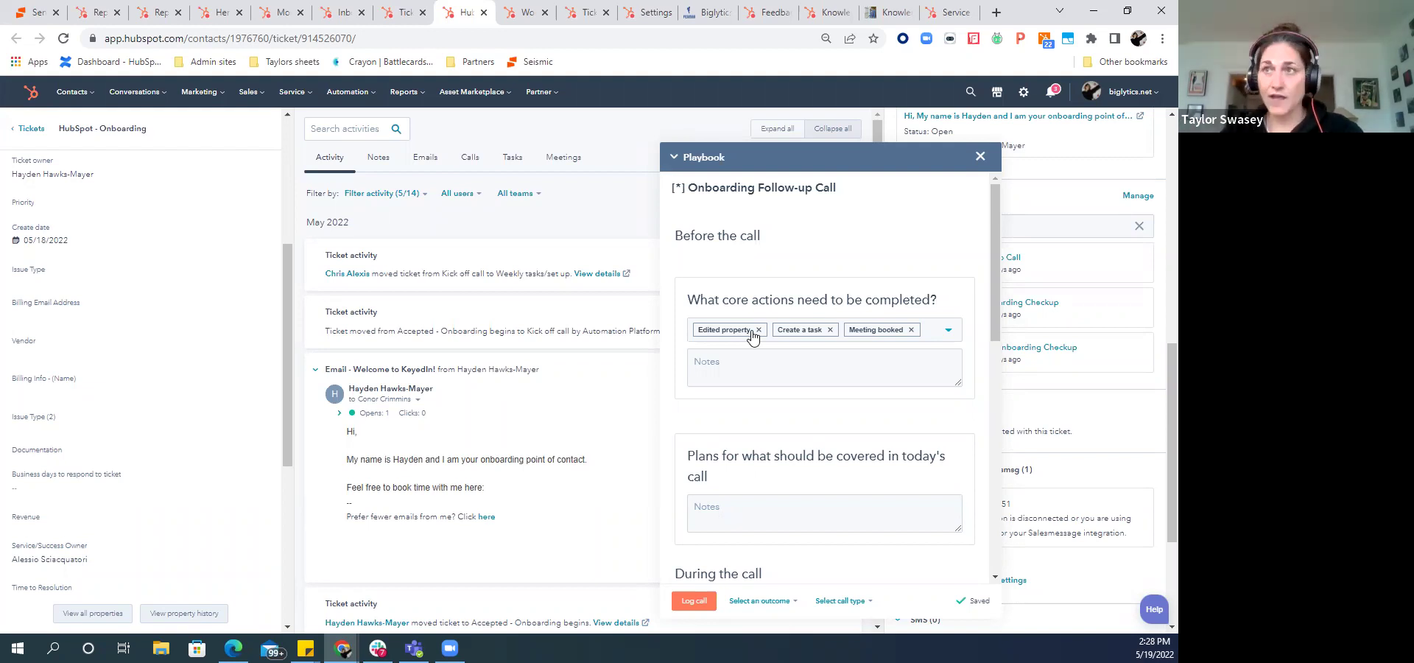
{"action": "scroll", "coordinate": [753, 335], "scroll_direction": "down", "scroll_amount": 4}
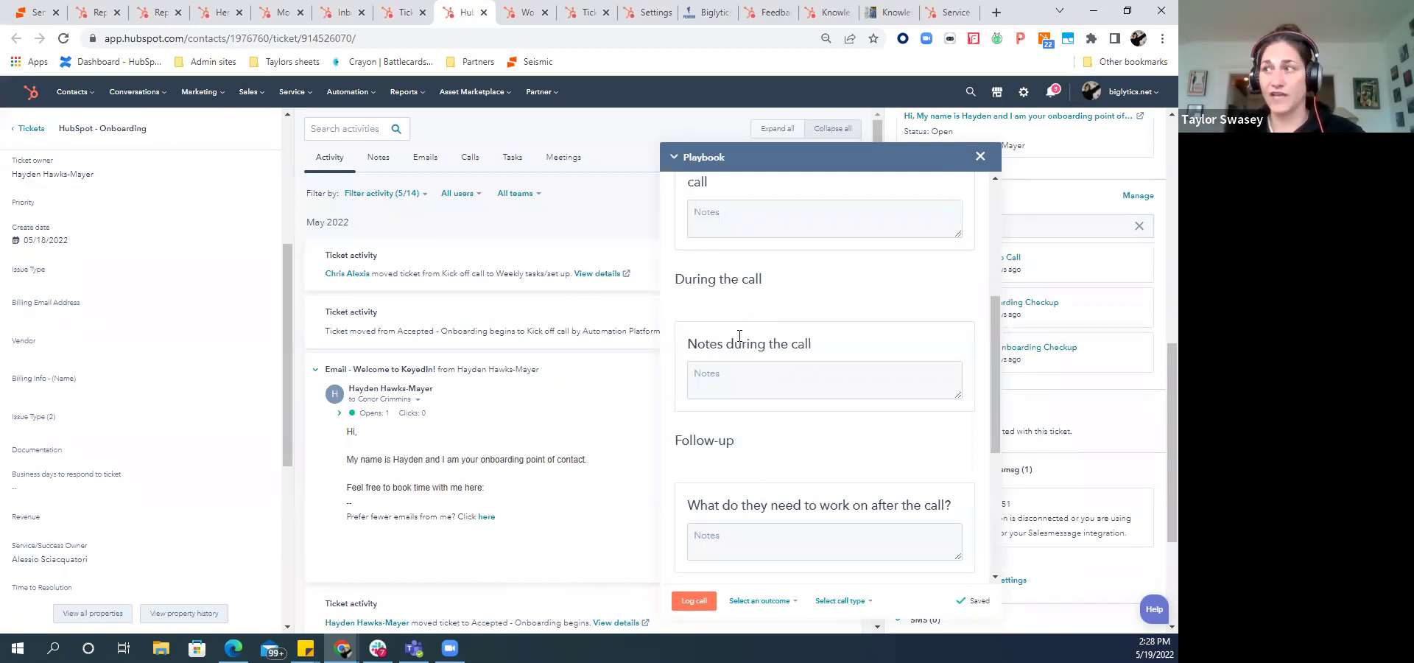
- Review the playbook's remaining follow-up questions, close the playbook and clear the playbook search
{"action": "scroll", "coordinate": [740, 335], "scroll_direction": "down", "scroll_amount": 4}
{"action": "scroll", "coordinate": [740, 335], "scroll_direction": "down", "scroll_amount": 1}
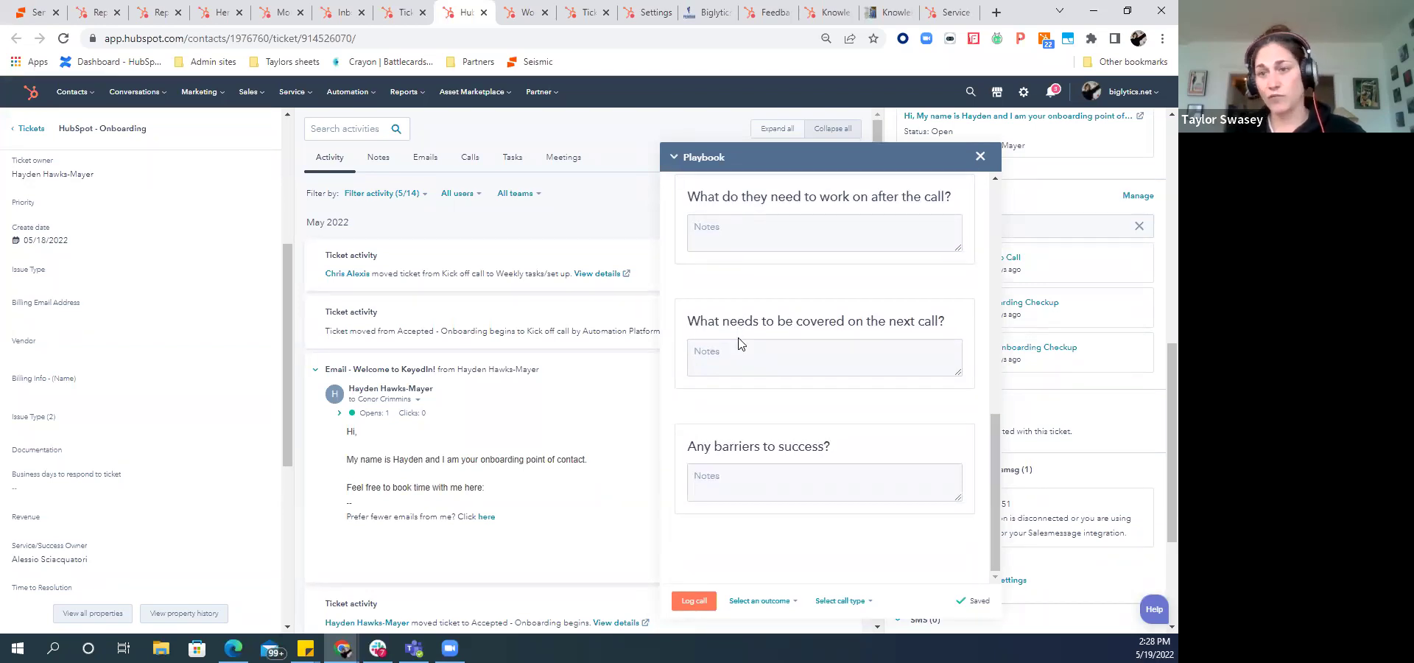
{"action": "left_click", "coordinate": [981, 157]}
{"action": "key", "text": "BackSpace"}
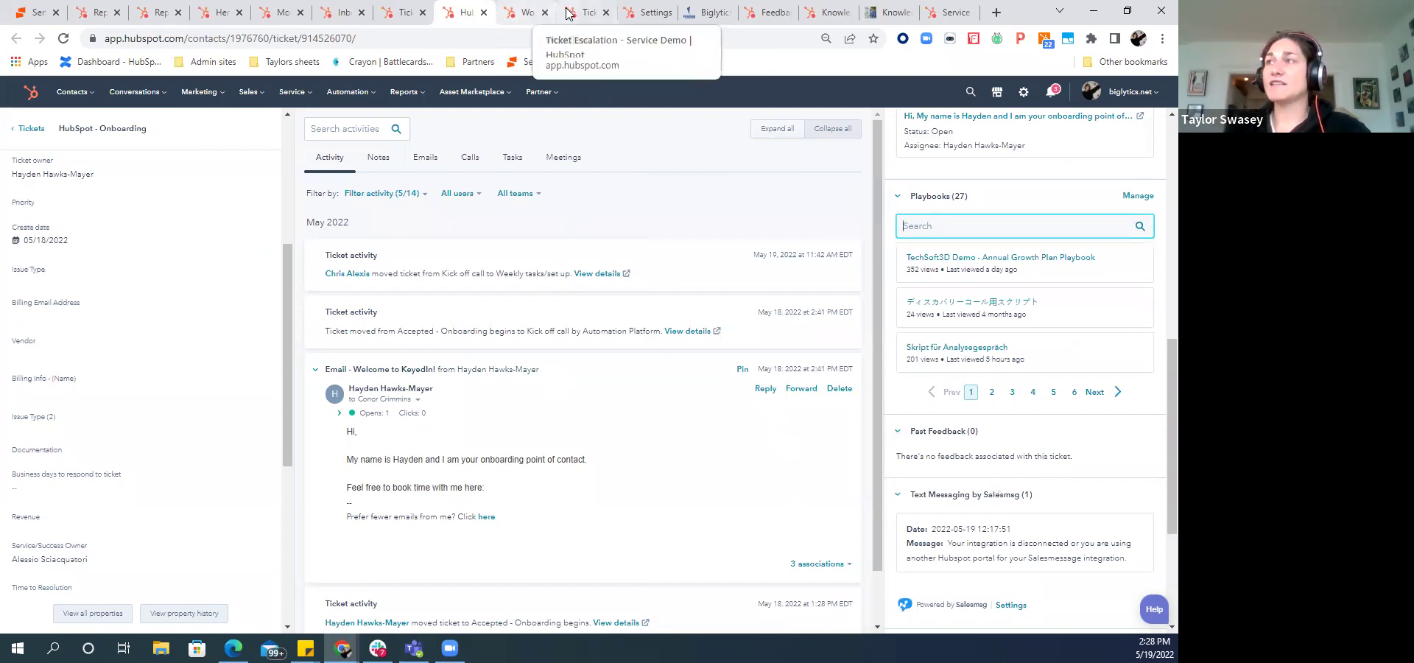
- Review the Customer Portal's general settings, including audience access, ticket visibility, ticket permissions and default inbox
{"action": "left_click", "coordinate": [401, 13]}
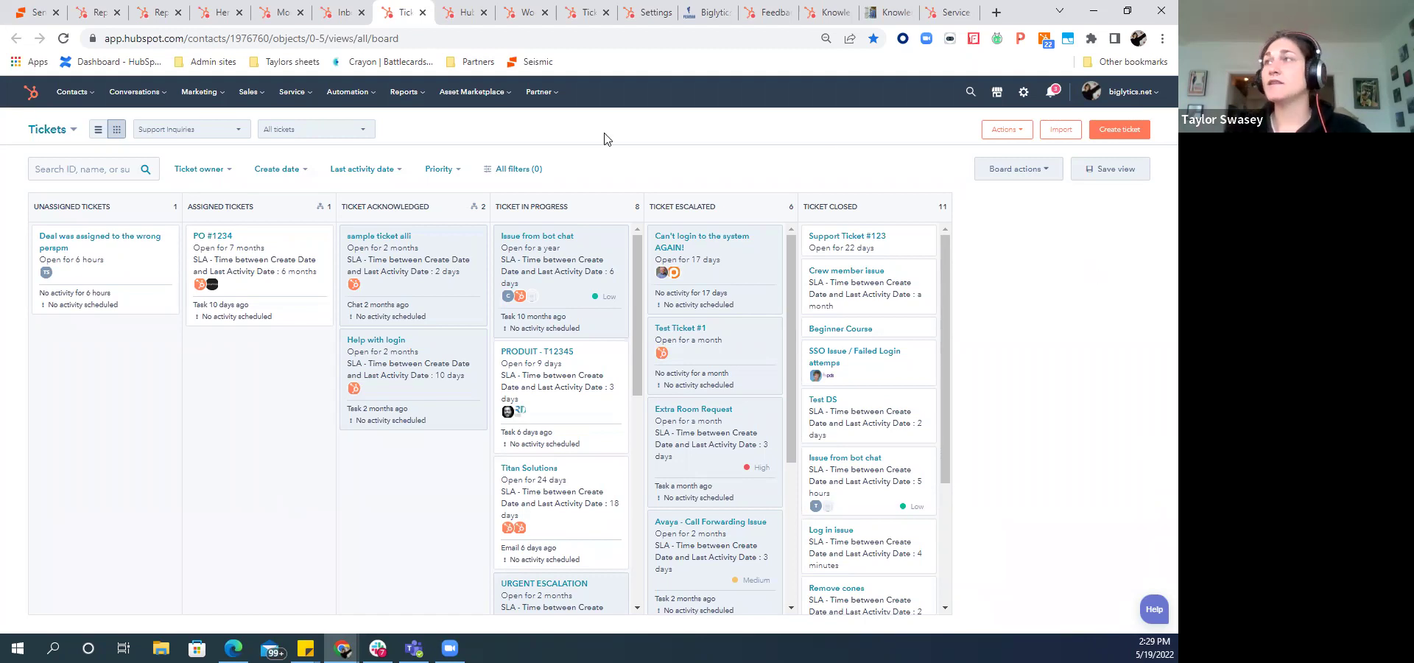
{"action": "left_click", "coordinate": [584, 16]}
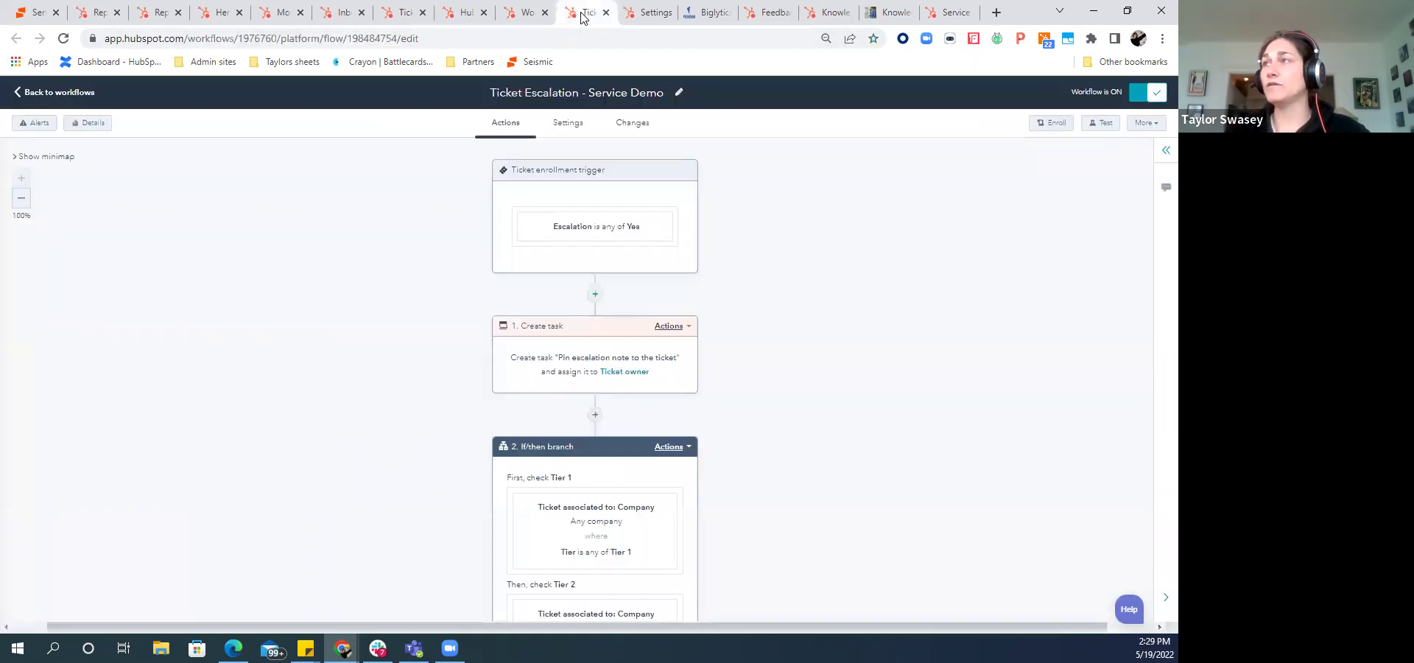
{"action": "left_click", "coordinate": [651, 13]}
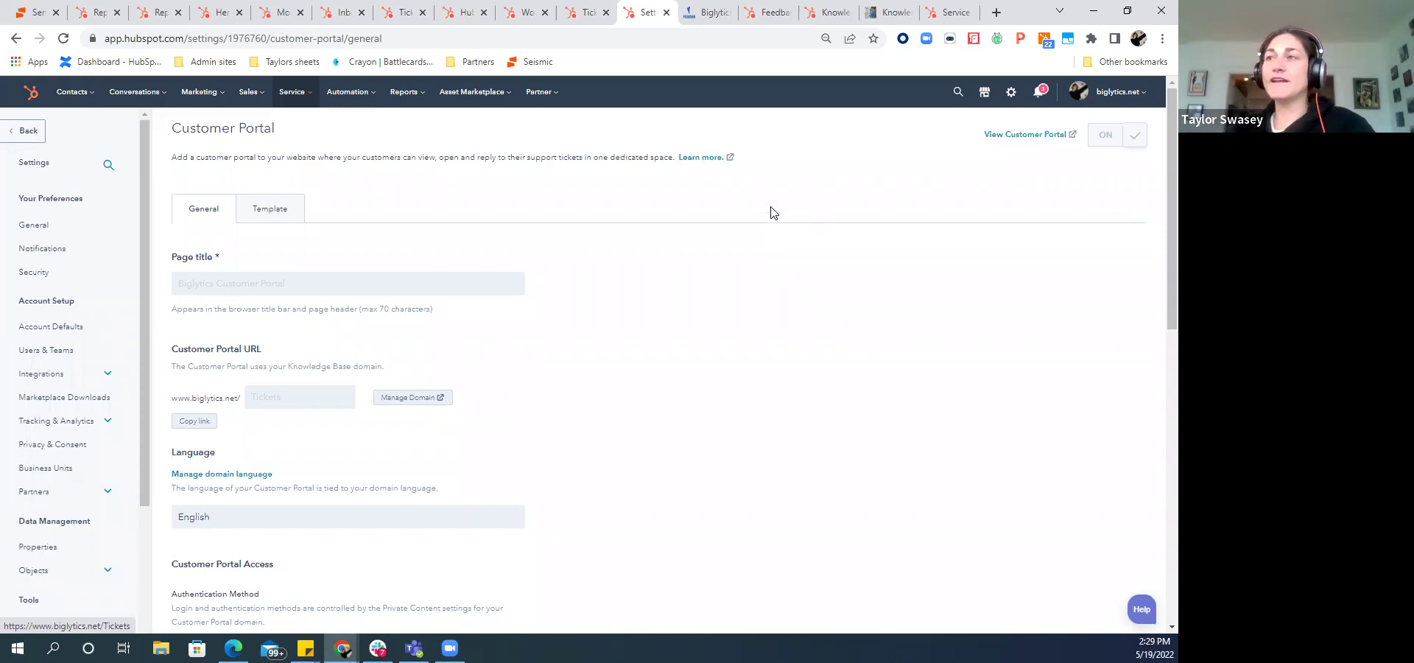
{"action": "scroll", "coordinate": [449, 455], "scroll_direction": "down", "scroll_amount": 6}
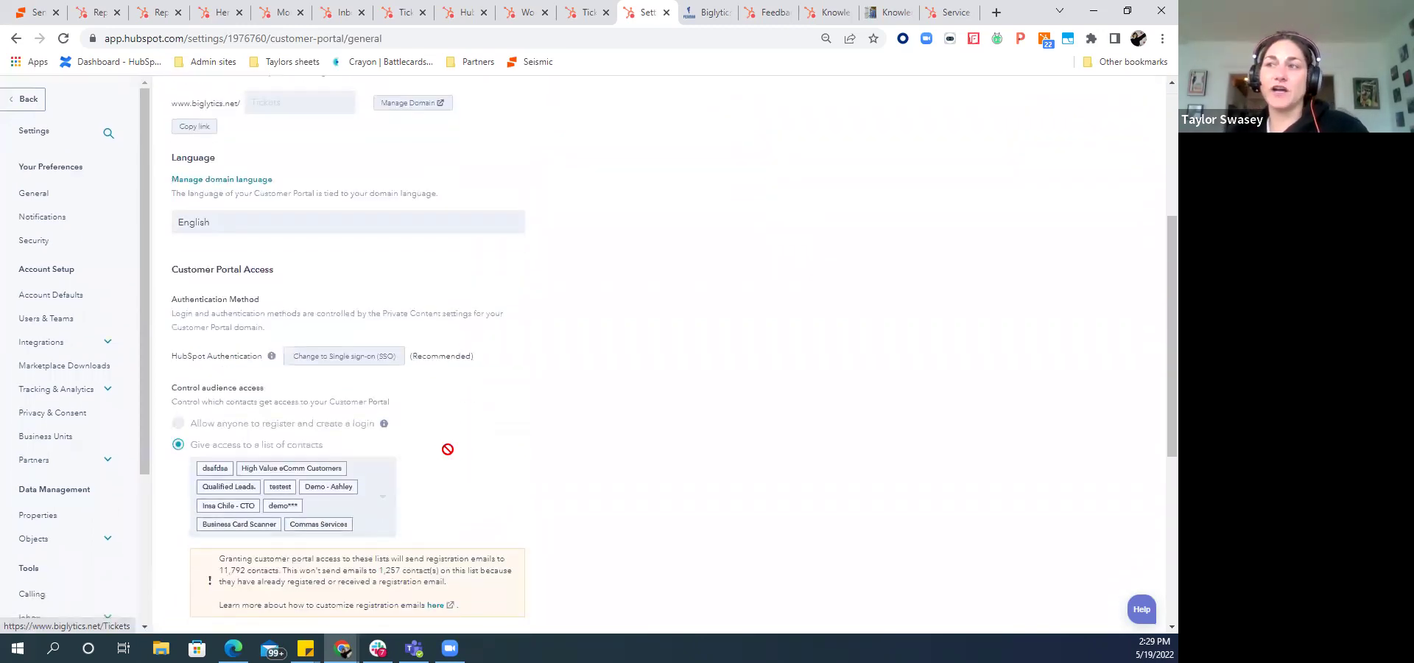
{"action": "scroll", "coordinate": [401, 398], "scroll_direction": "down", "scroll_amount": 3}
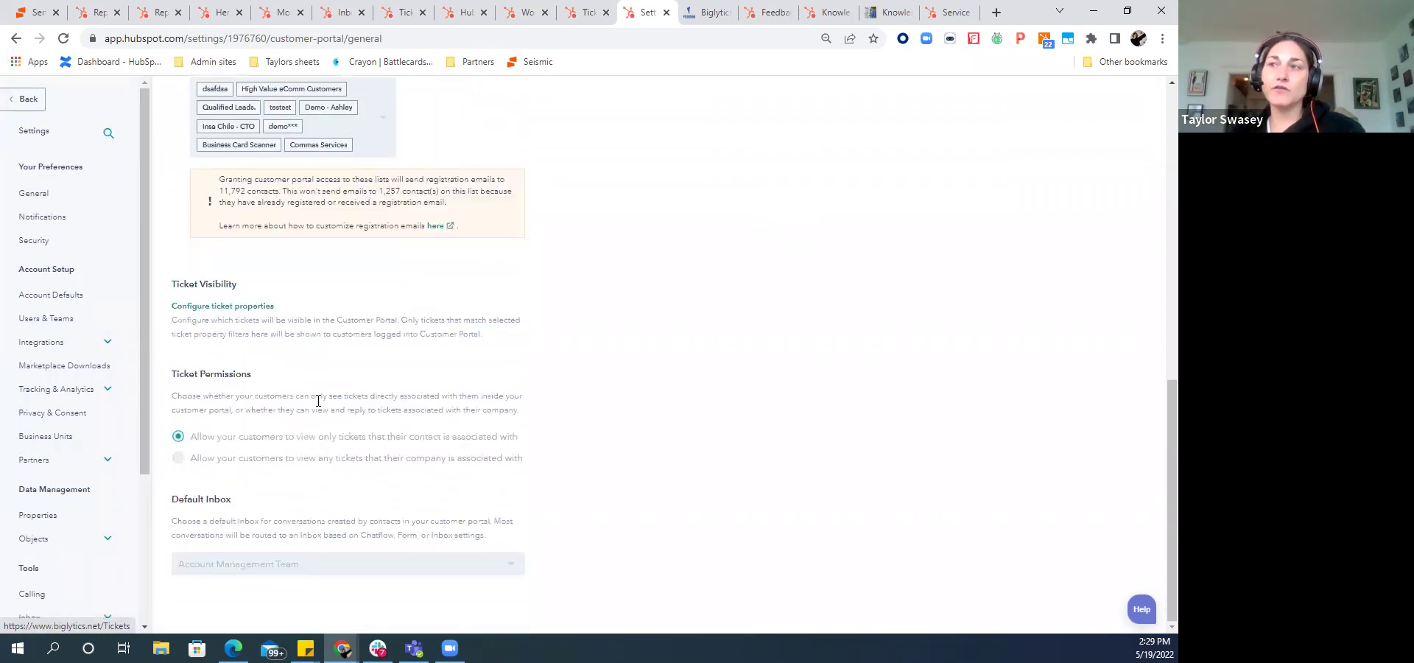
{"action": "scroll", "coordinate": [397, 467], "scroll_direction": "up", "scroll_amount": 7}
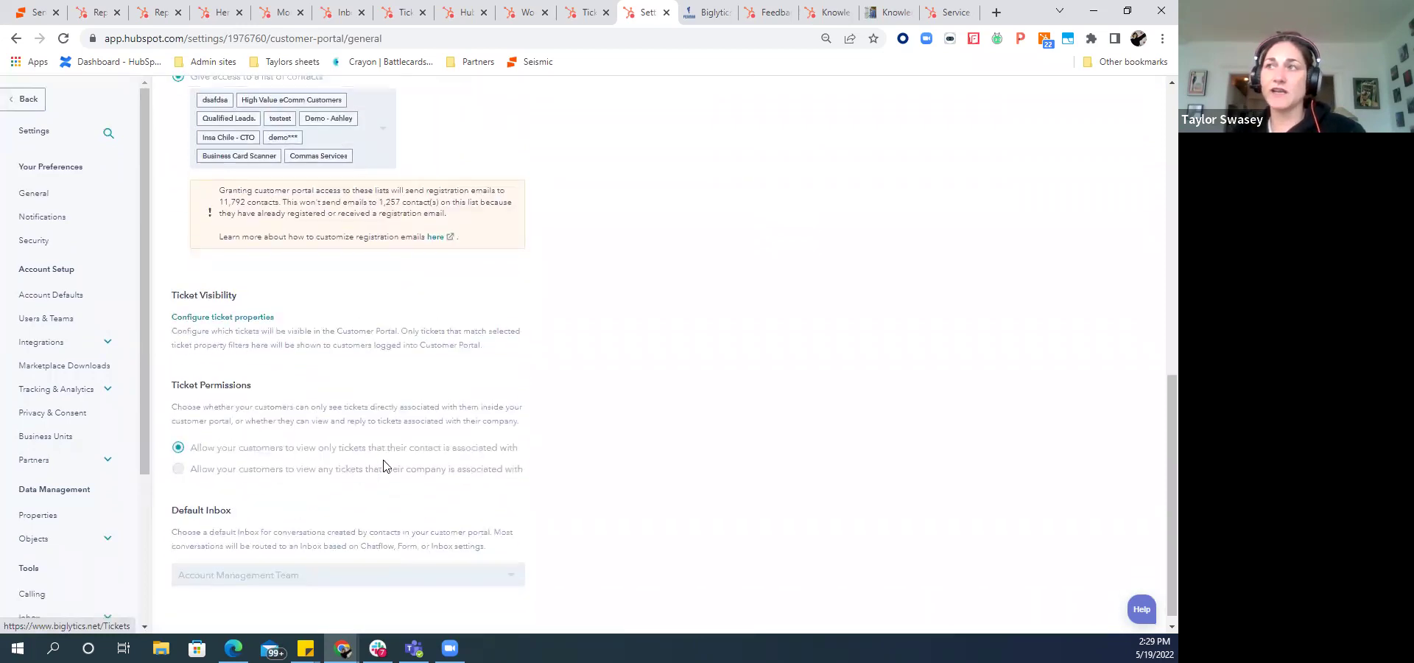
{"action": "scroll", "coordinate": [414, 470], "scroll_direction": "up", "scroll_amount": 3}
- Examine the Customer Portal's template options for the ticket listing and detail pages, and return to the general settings
{"action": "left_click", "coordinate": [270, 210]}
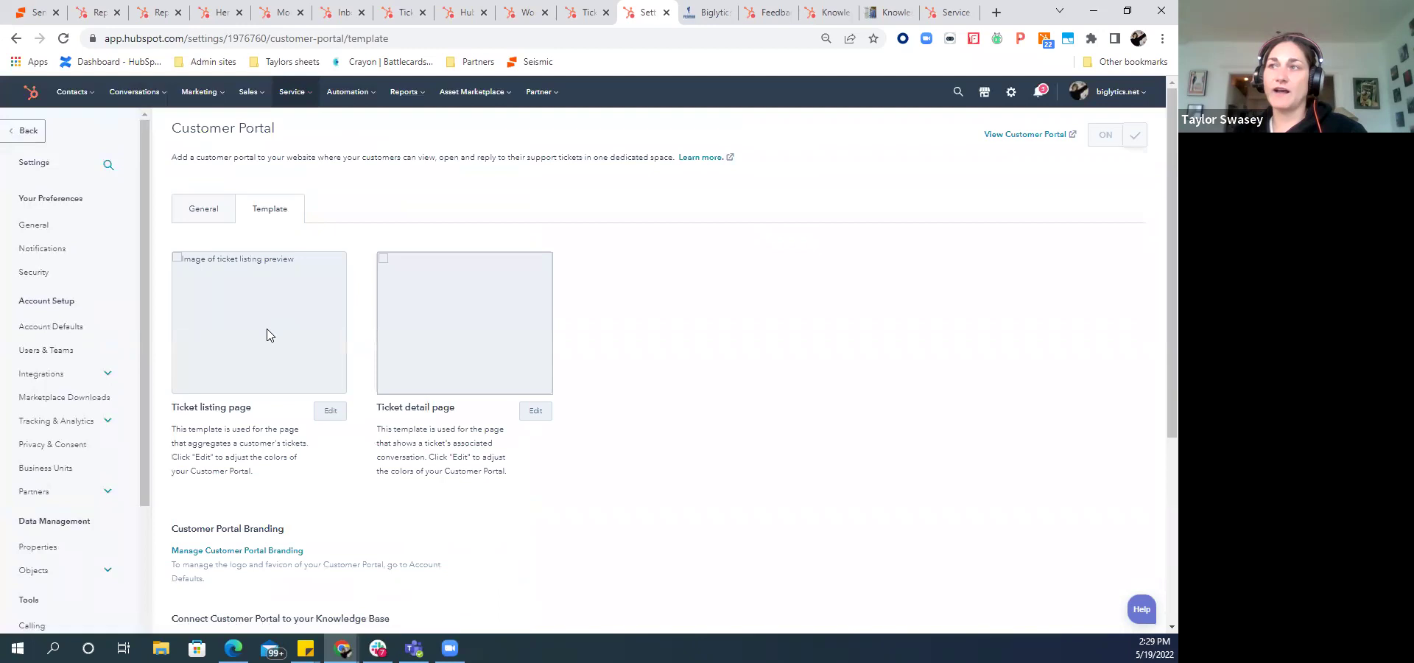
{"action": "scroll", "coordinate": [295, 527], "scroll_direction": "down", "scroll_amount": 3}
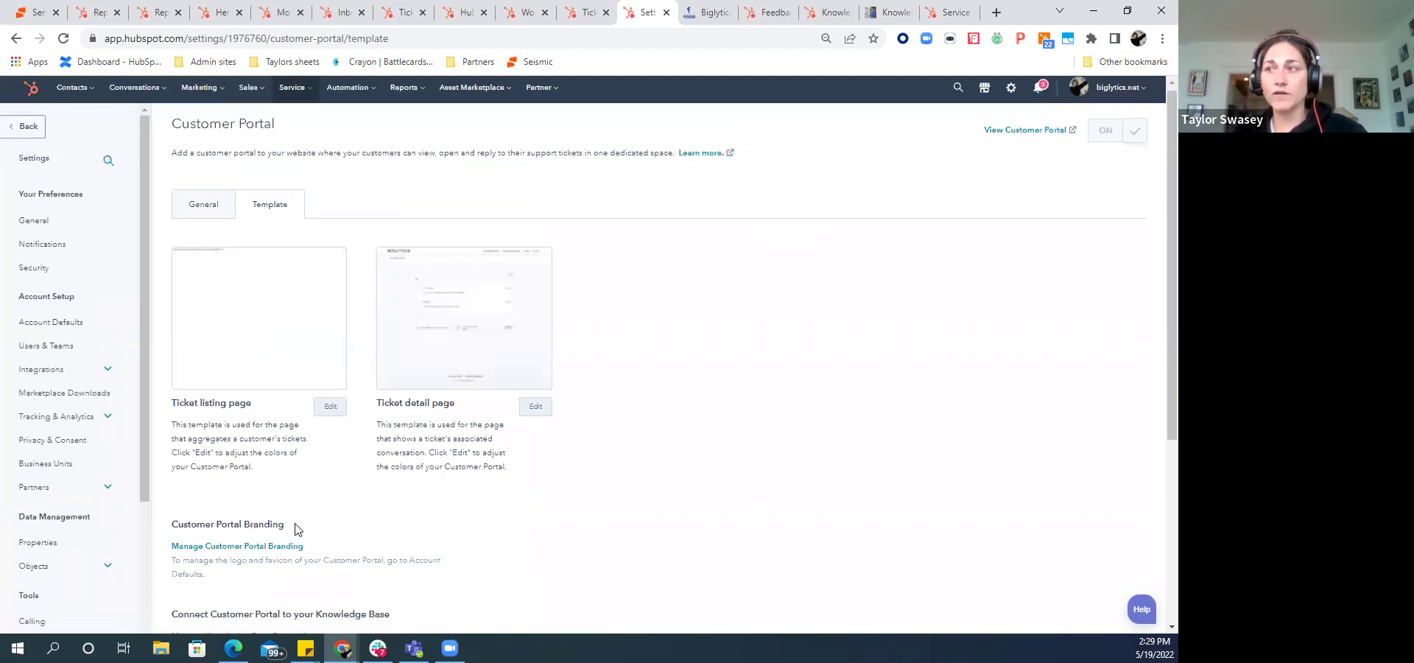
{"action": "scroll", "coordinate": [520, 526], "scroll_direction": "up", "scroll_amount": 3}
{"action": "left_click", "coordinate": [204, 210]}
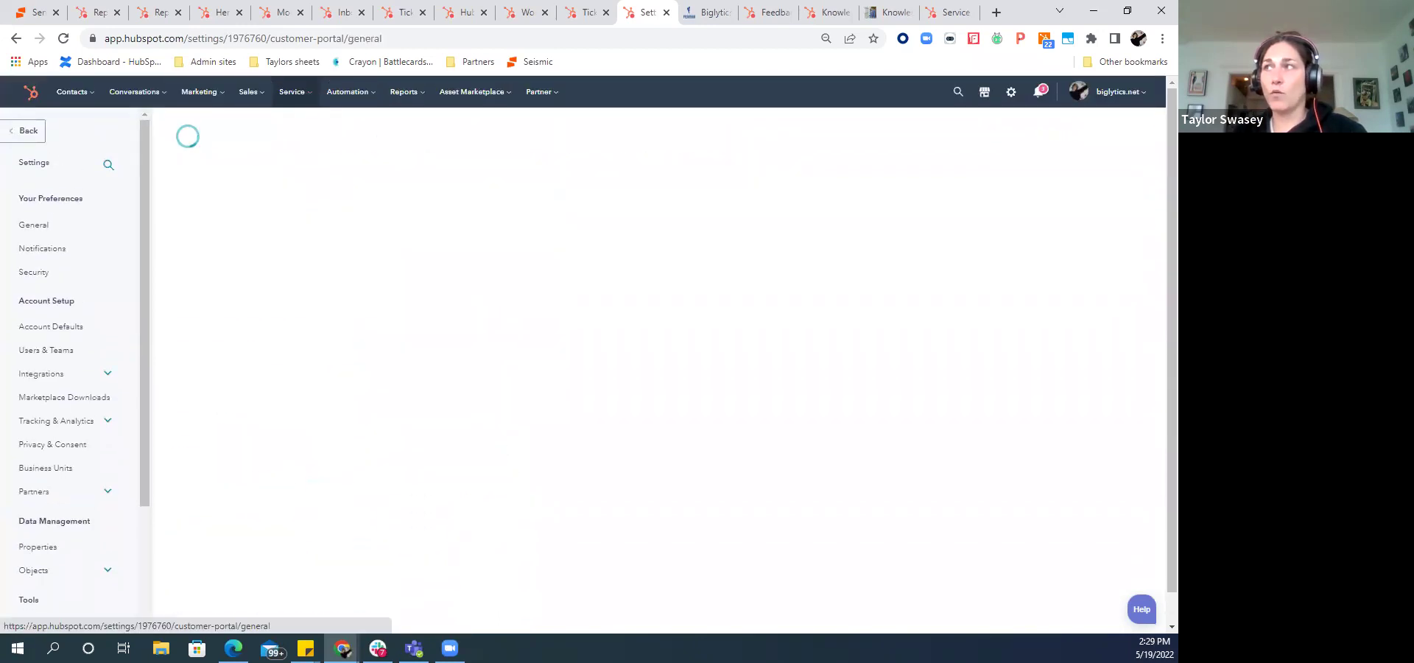
- In the Biglytics customer portal, open the "Deal was assigned to the wrong perspm" ticket and send the reply "Thank you!"
{"action": "left_click", "coordinate": [704, 15]}
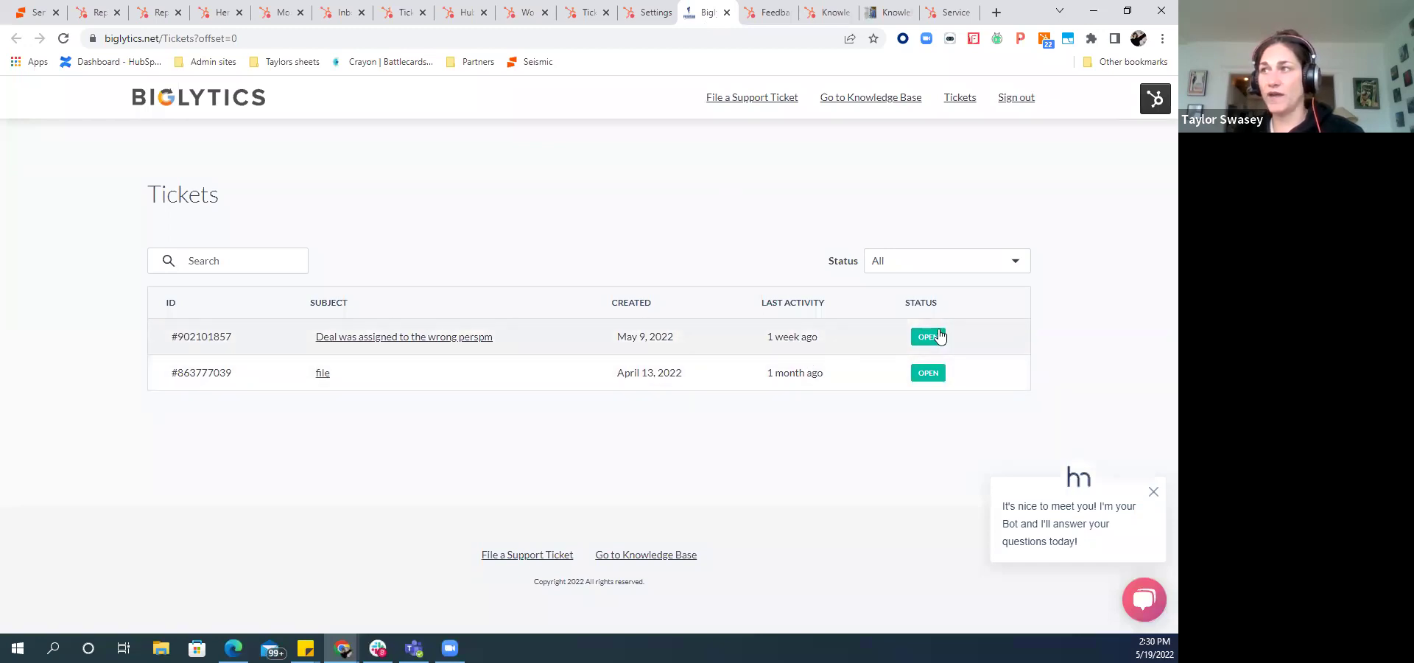
{"action": "left_click", "coordinate": [373, 339]}
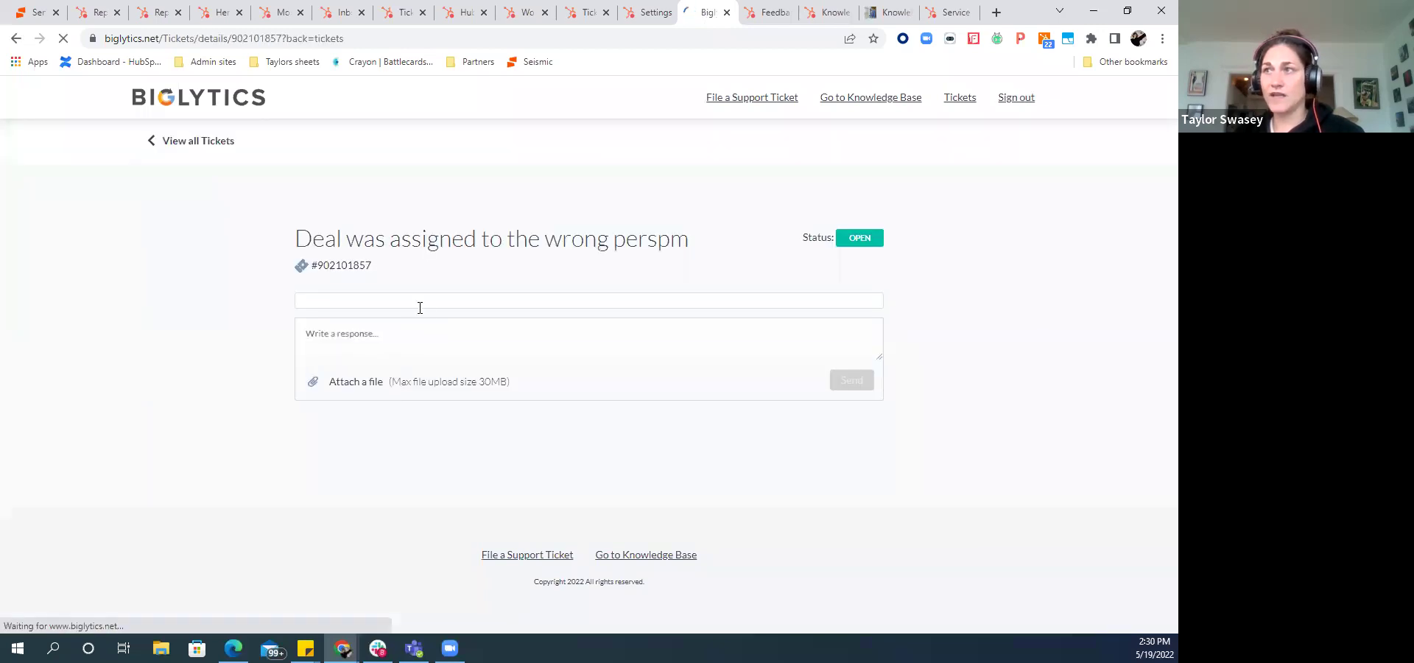
{"action": "scroll", "coordinate": [493, 395], "scroll_direction": "down", "scroll_amount": 5}
{"action": "left_click", "coordinate": [481, 409]}
{"action": "type", "text": "Thank you"}
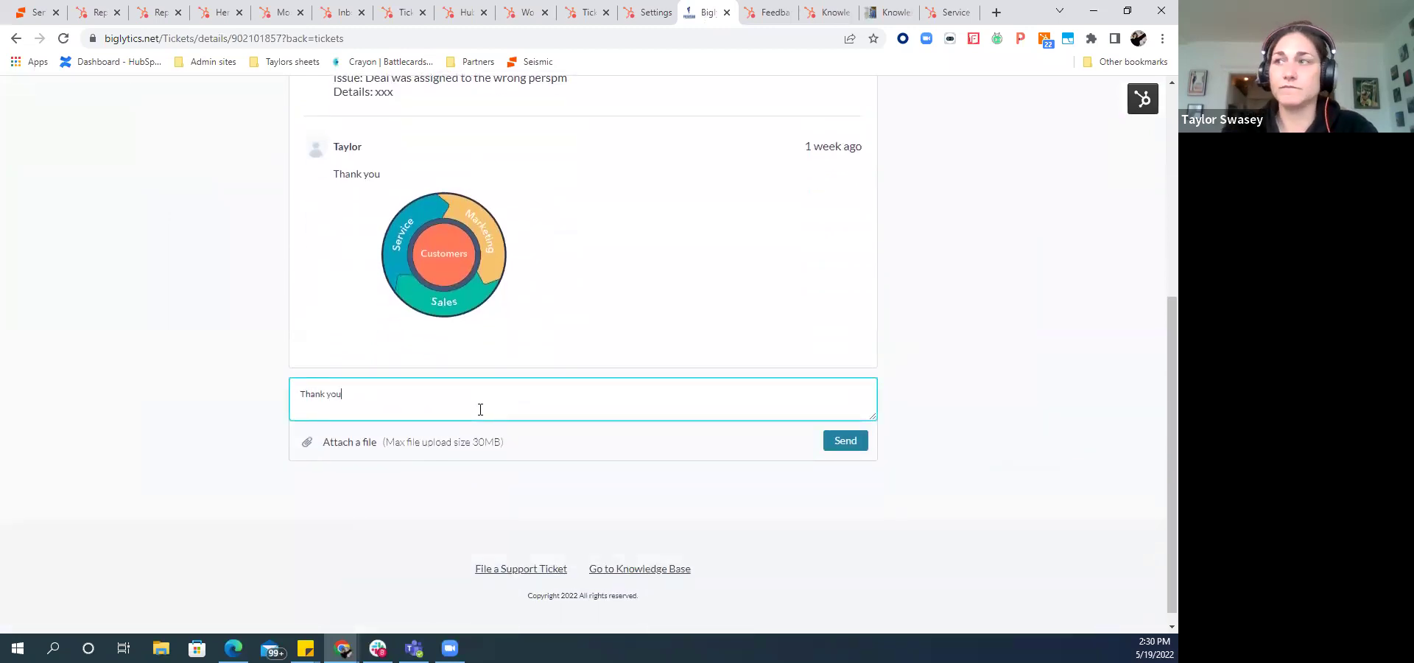
{"action": "type", "text": "!"}
{"action": "left_click", "coordinate": [845, 442]}
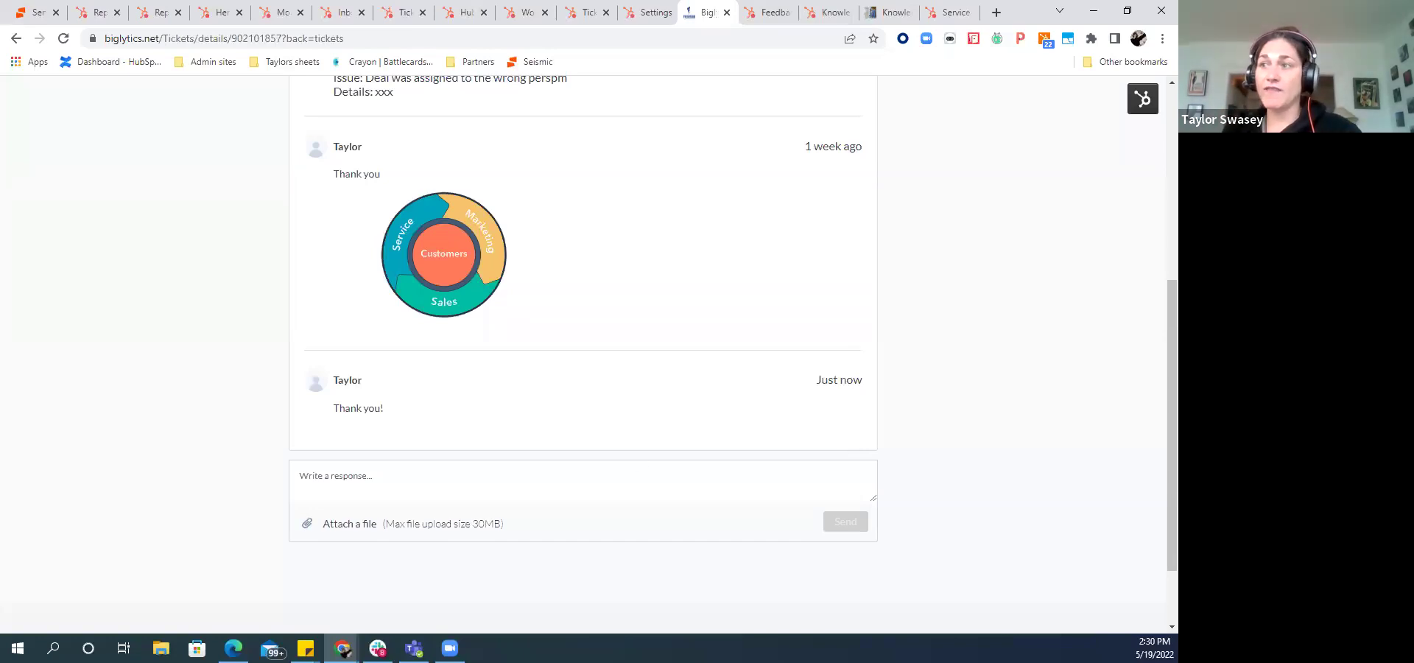
- Attach the image "Screen Shot 2022-03-15 at 1.35.57 PM (2)" to a new ticket response and send it with the text "thnak"
{"action": "left_click", "coordinate": [307, 523]}
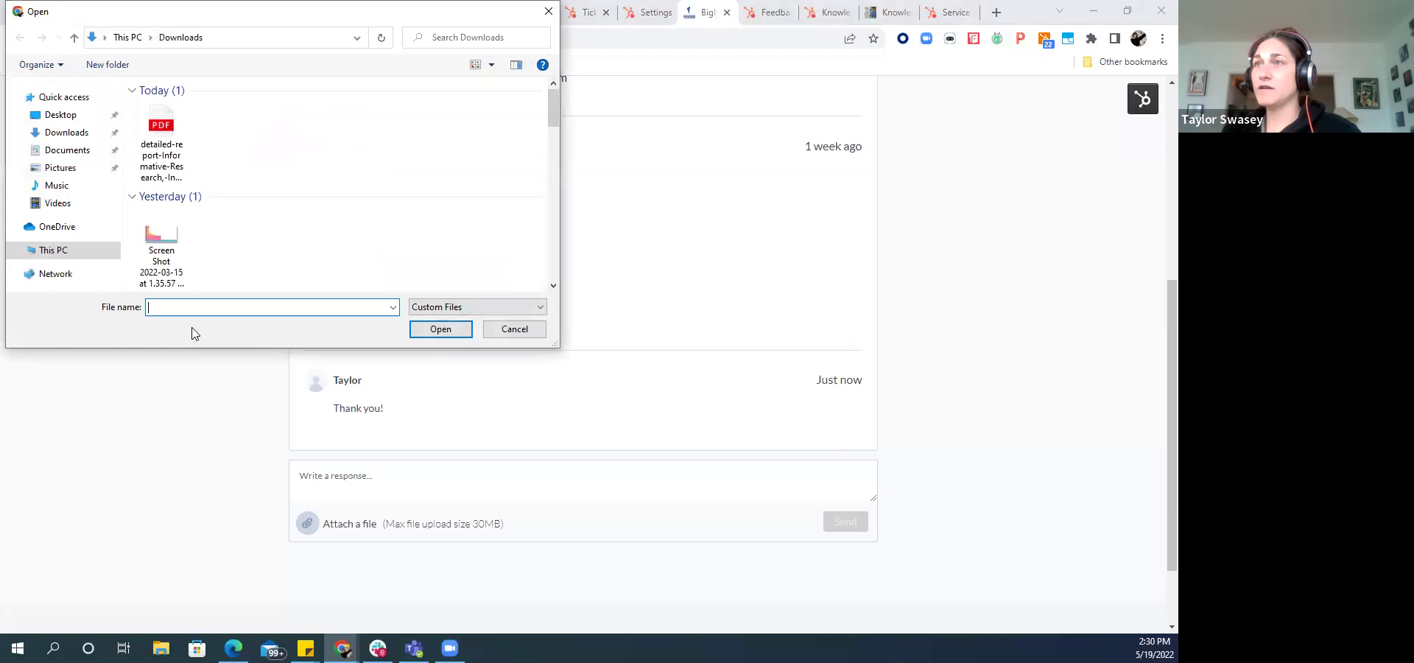
{"action": "left_click", "coordinate": [162, 244]}
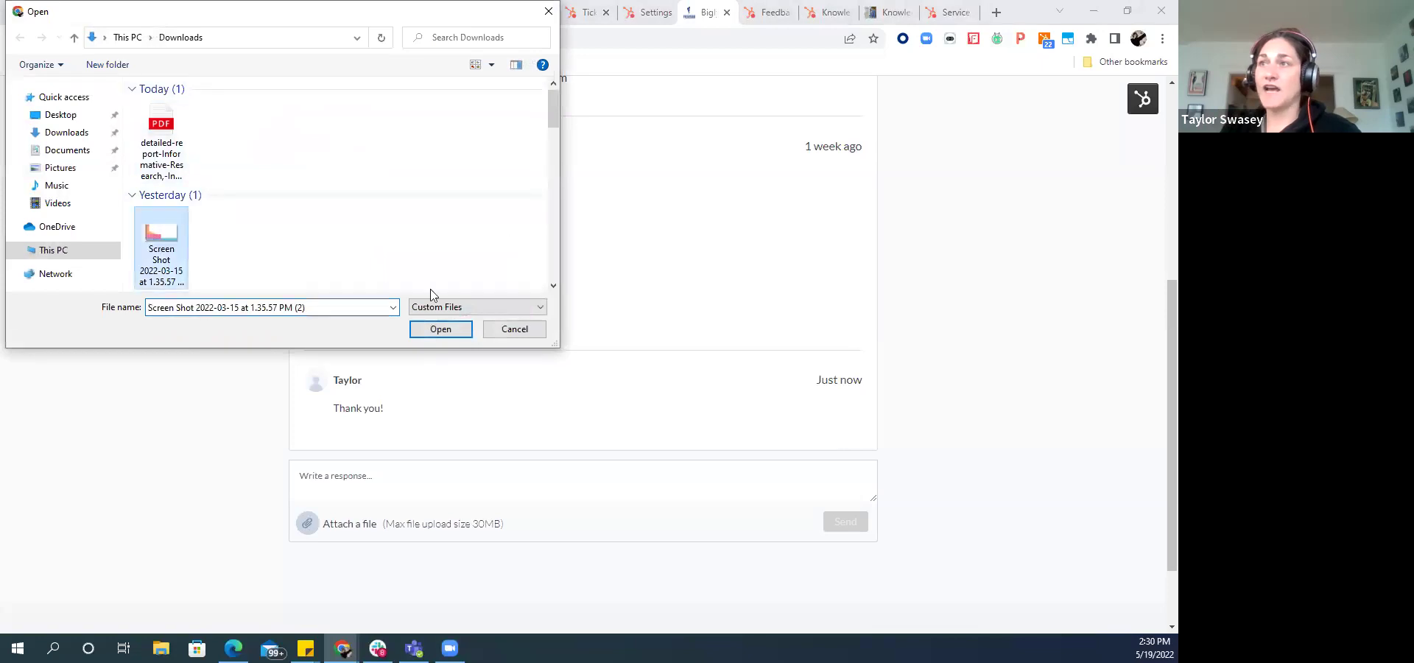
{"action": "left_click", "coordinate": [440, 329]}
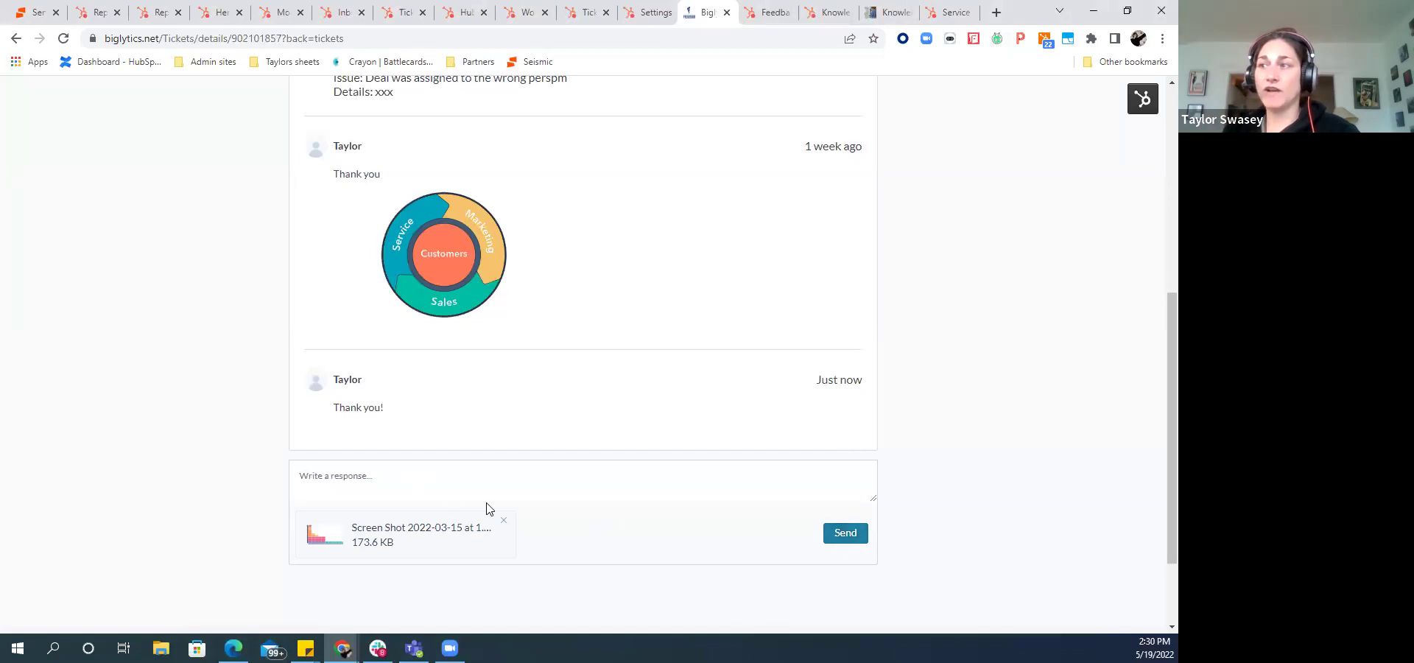
{"action": "left_click", "coordinate": [534, 489]}
{"action": "type", "text": "thnak"}
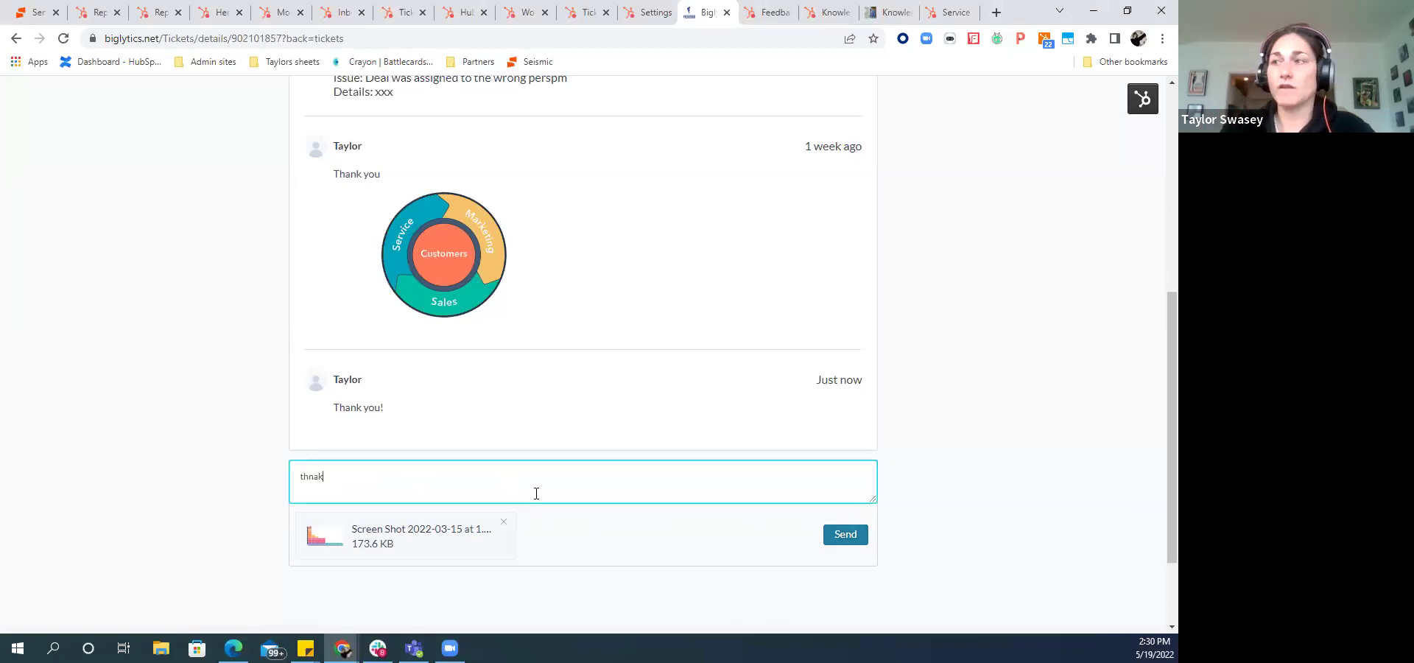
{"action": "right_click", "coordinate": [567, 542]}
{"action": "left_click", "coordinate": [817, 525]}
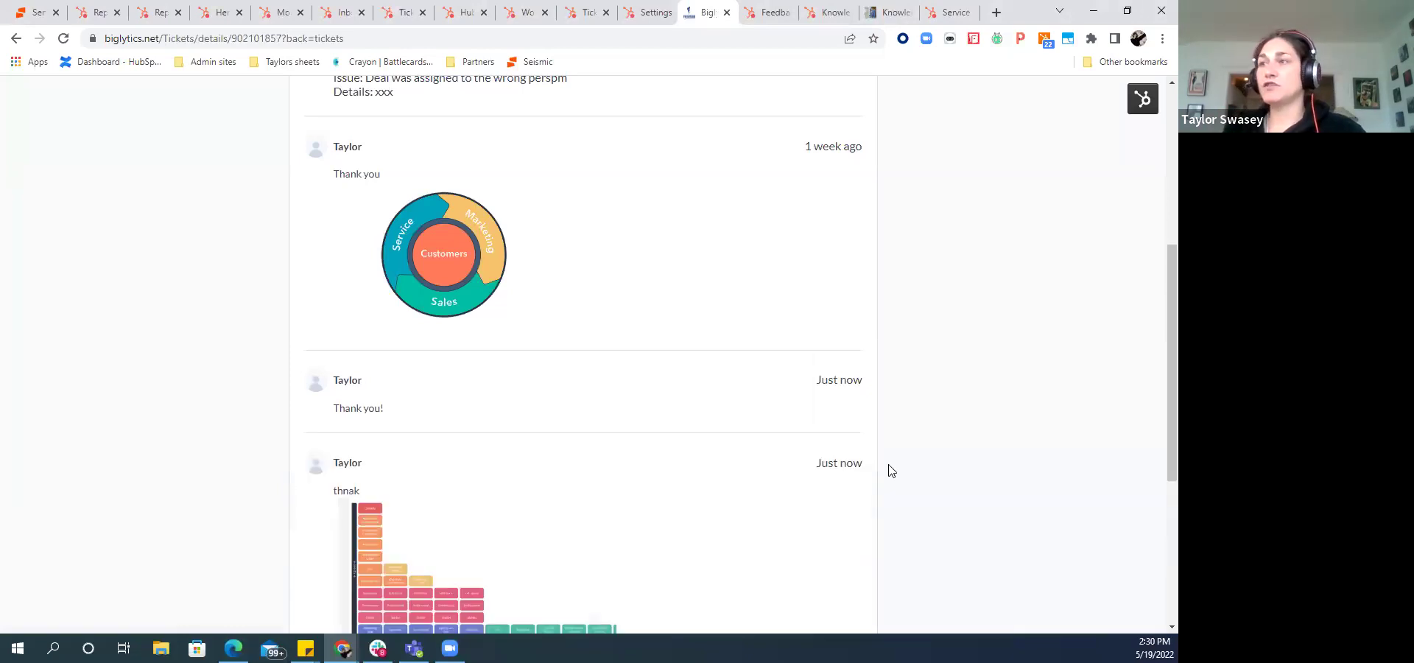
- Highlight the ID of the "Deal was assigned to the wrong perspm" ticket in the portal's ticket list and reopen the ticket
{"action": "scroll", "coordinate": [780, 477], "scroll_direction": "up", "scroll_amount": 5}
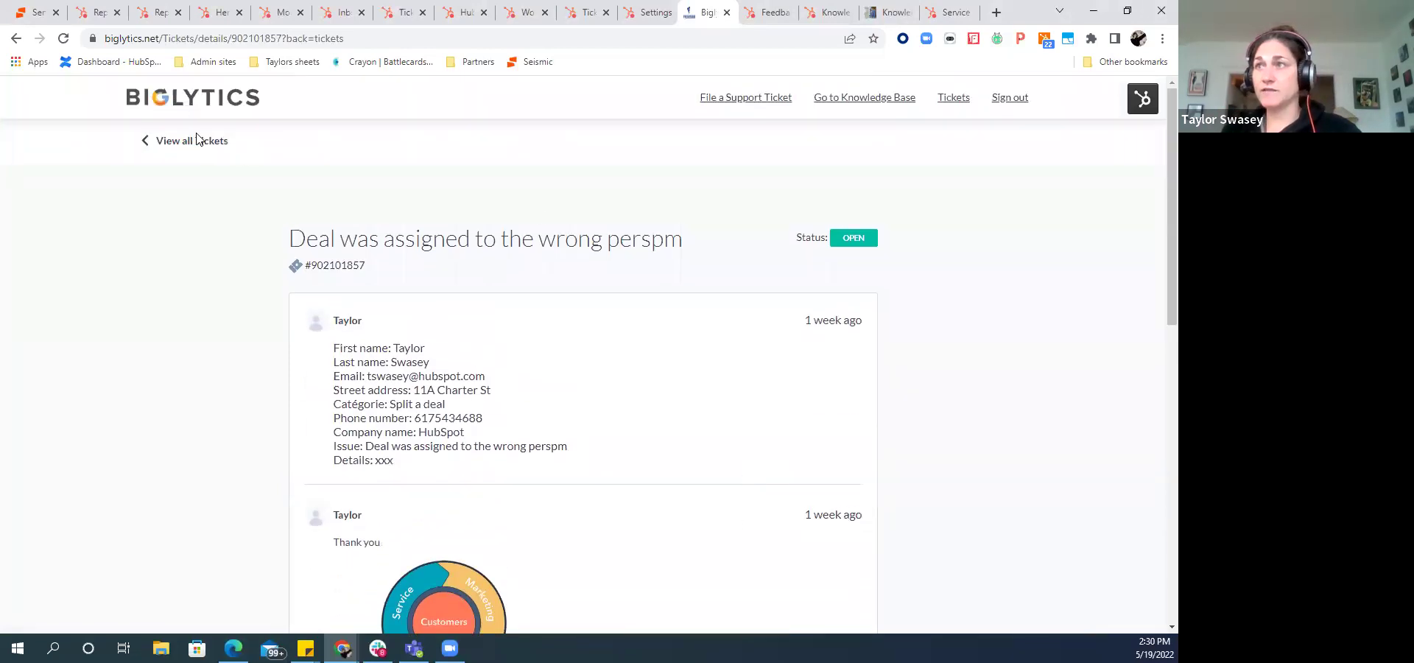
{"action": "left_click", "coordinate": [190, 141]}
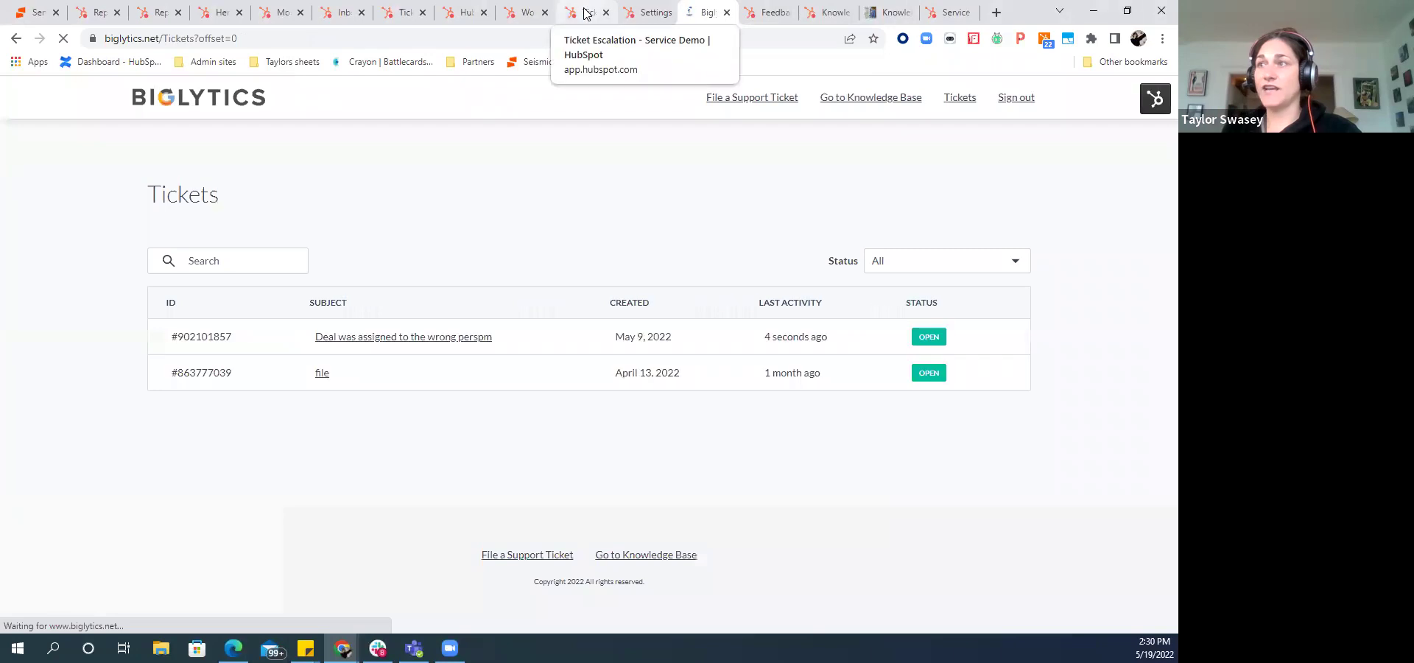
{"action": "left_click_drag", "start_coordinate": [234, 337], "coordinate": [176, 340]}
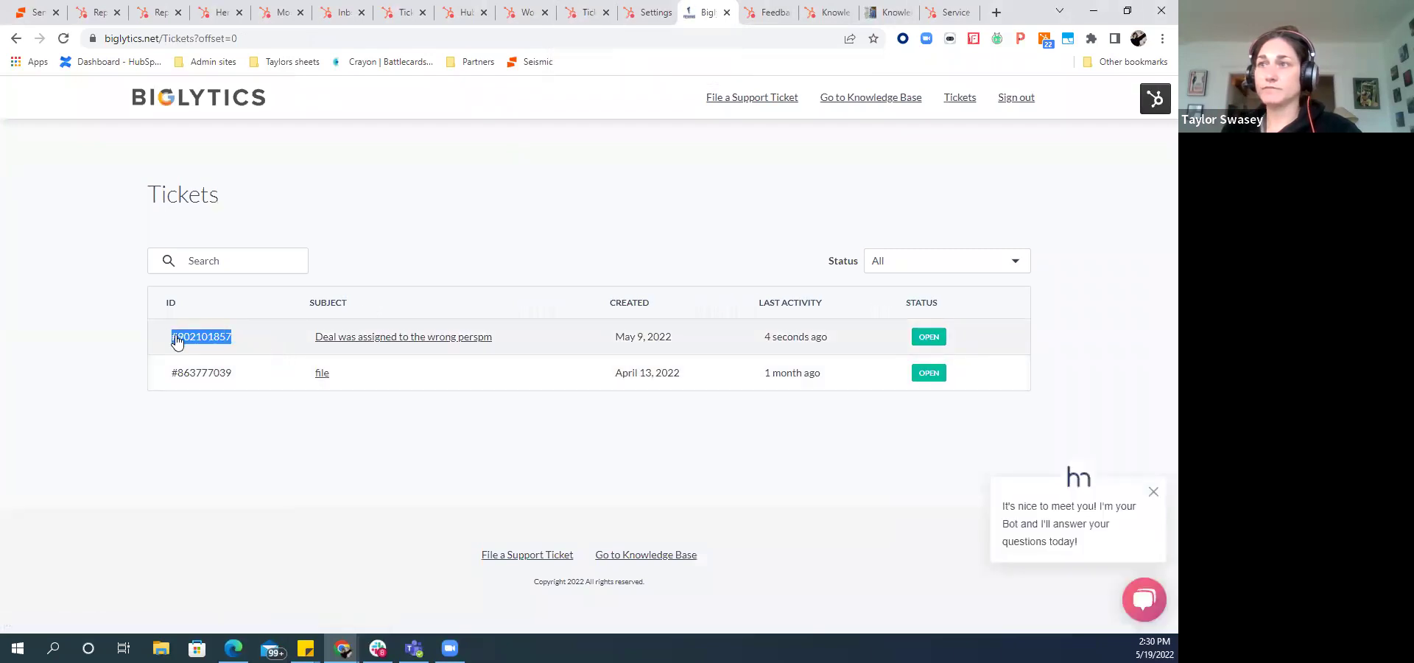
{"action": "left_click", "coordinate": [177, 339]}
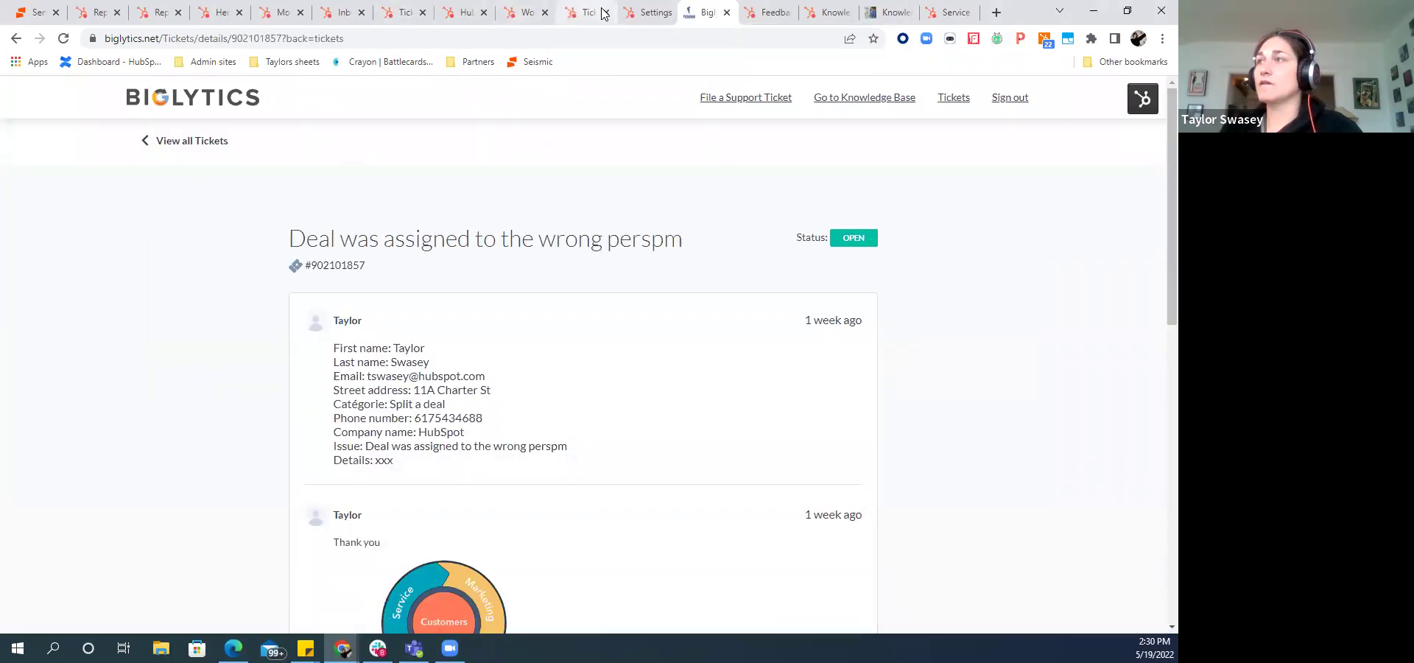
{"action": "left_click", "coordinate": [599, 13]}
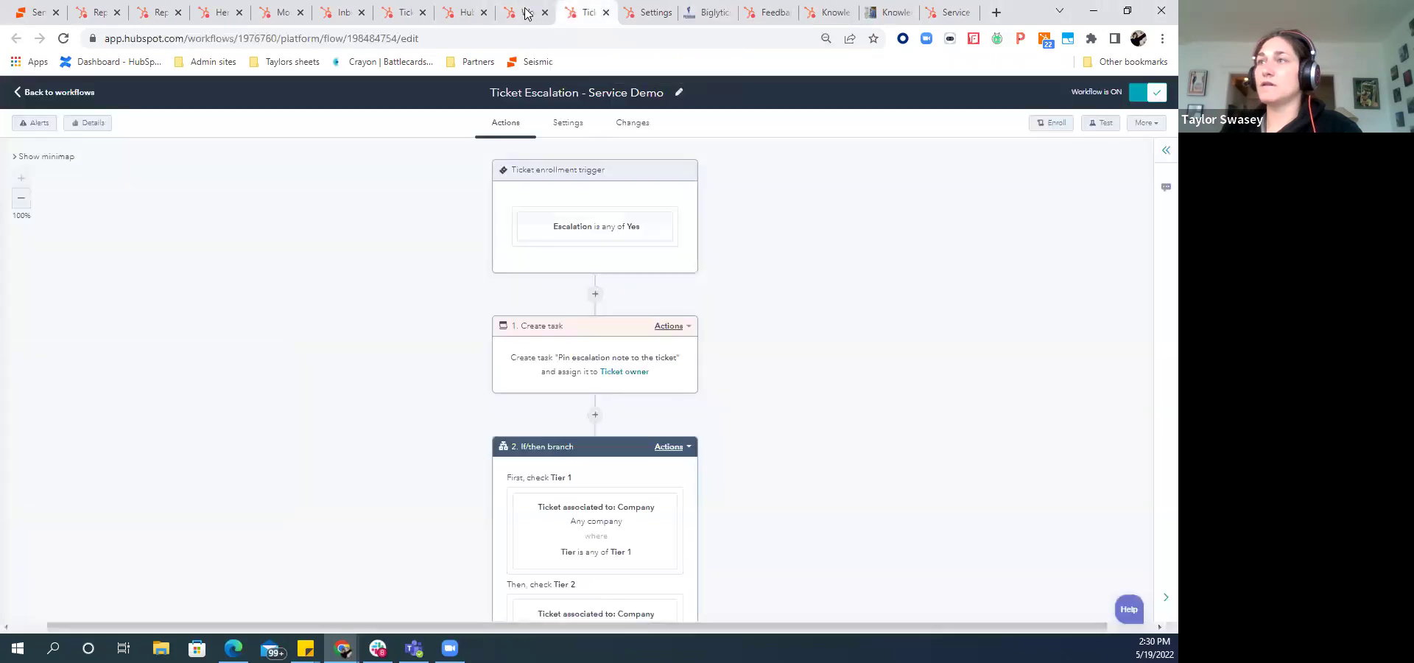
{"action": "left_click", "coordinate": [458, 12]}
{"action": "left_click", "coordinate": [405, 12]}
{"action": "left_click", "coordinate": [98, 170]}
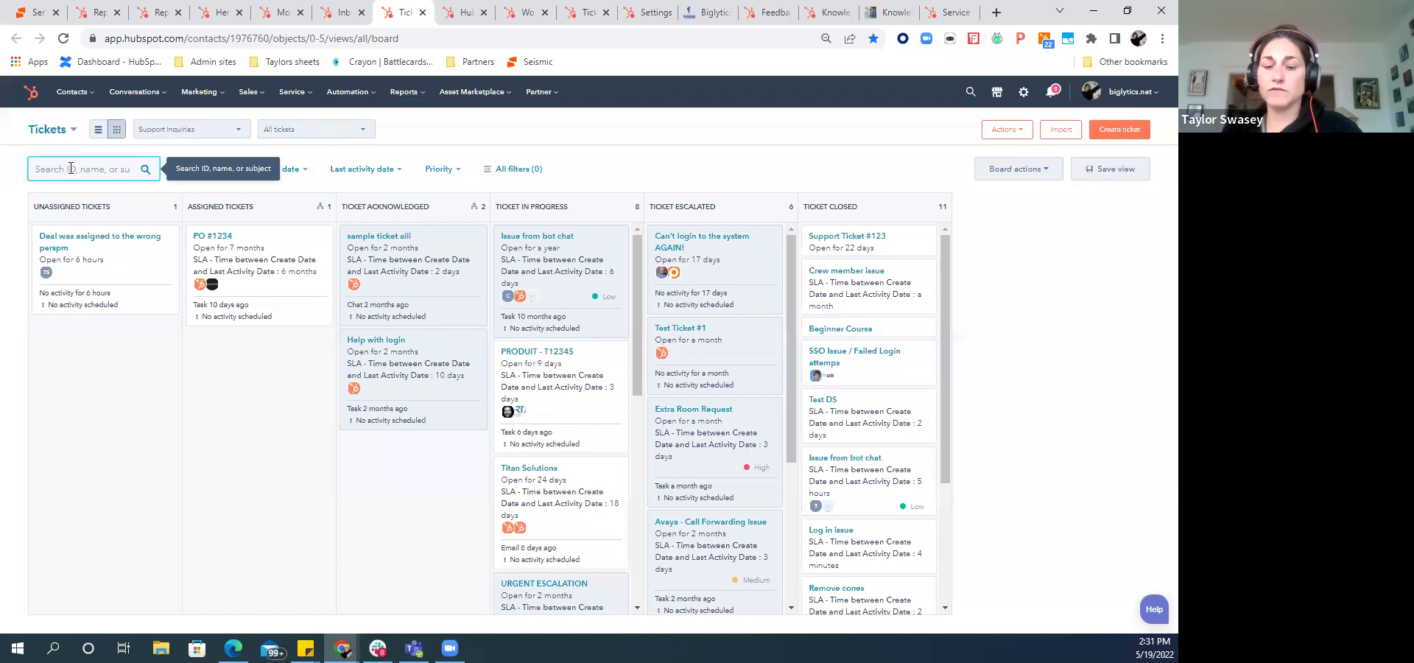
{"action": "left_click", "coordinate": [647, 11]}
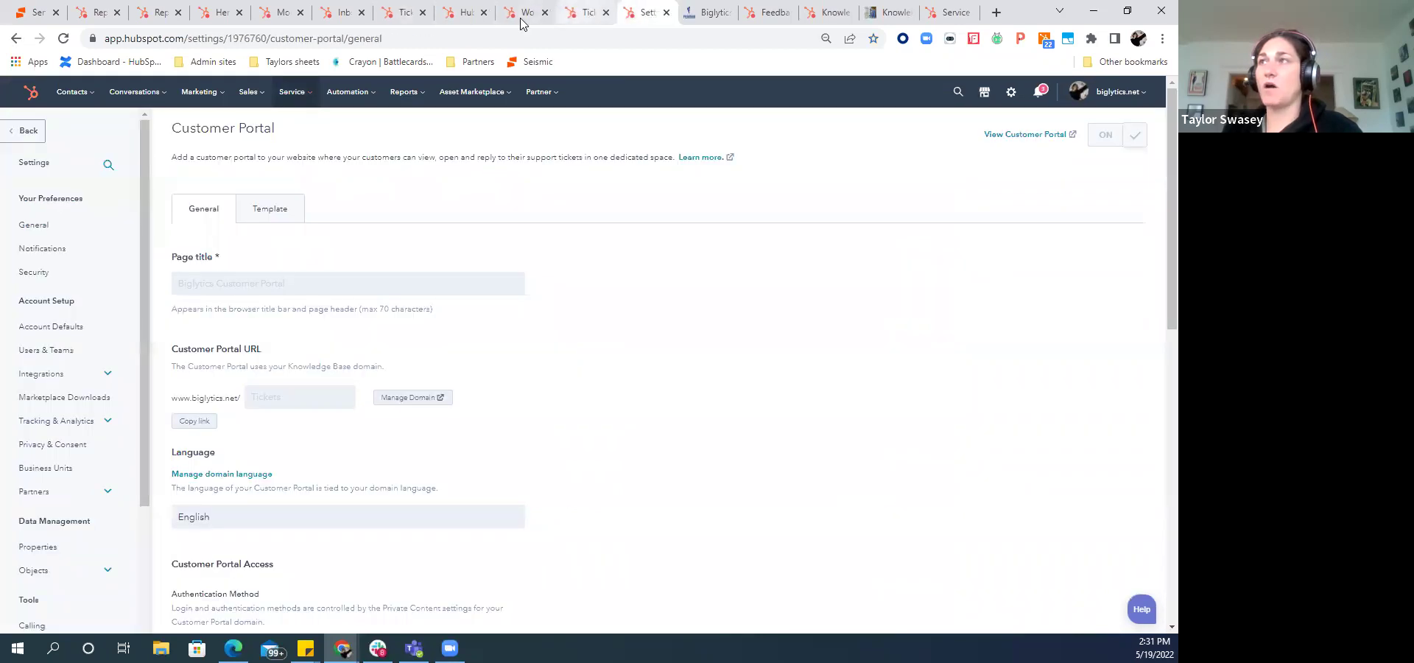
{"action": "left_click", "coordinate": [398, 12]}
- In HubSpot's Service inbox, look through the chat conversations and open the Priority Tickets view to see the portal replies
{"action": "left_click", "coordinate": [343, 12]}
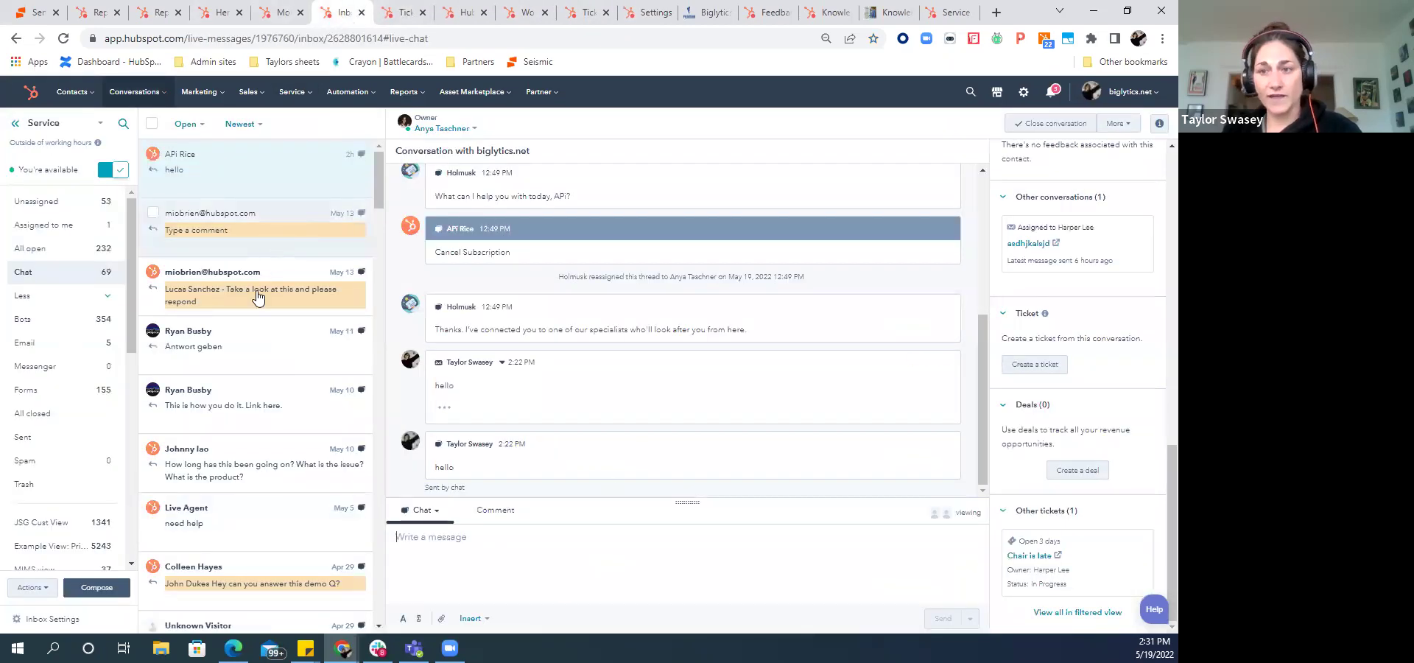
{"action": "scroll", "coordinate": [281, 432], "scroll_direction": "down", "scroll_amount": 5}
{"action": "scroll", "coordinate": [272, 398], "scroll_direction": "down", "scroll_amount": 7}
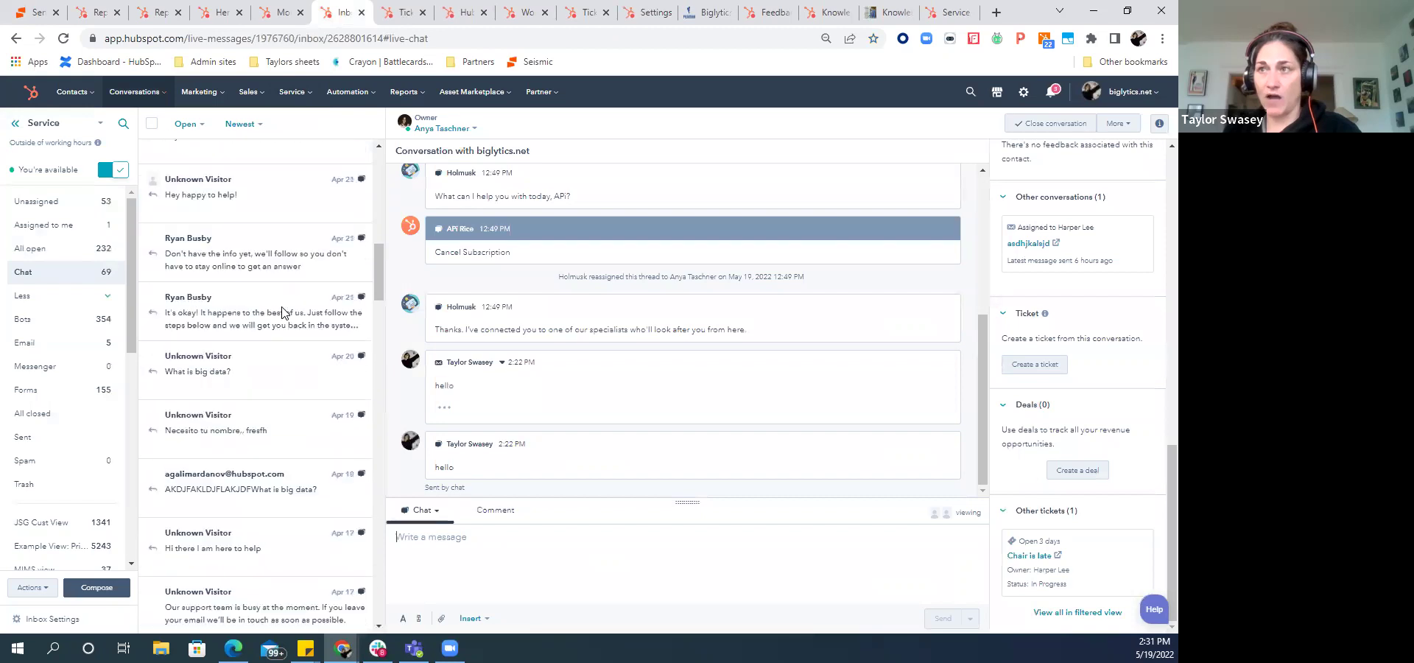
{"action": "scroll", "coordinate": [272, 376], "scroll_direction": "down", "scroll_amount": 1}
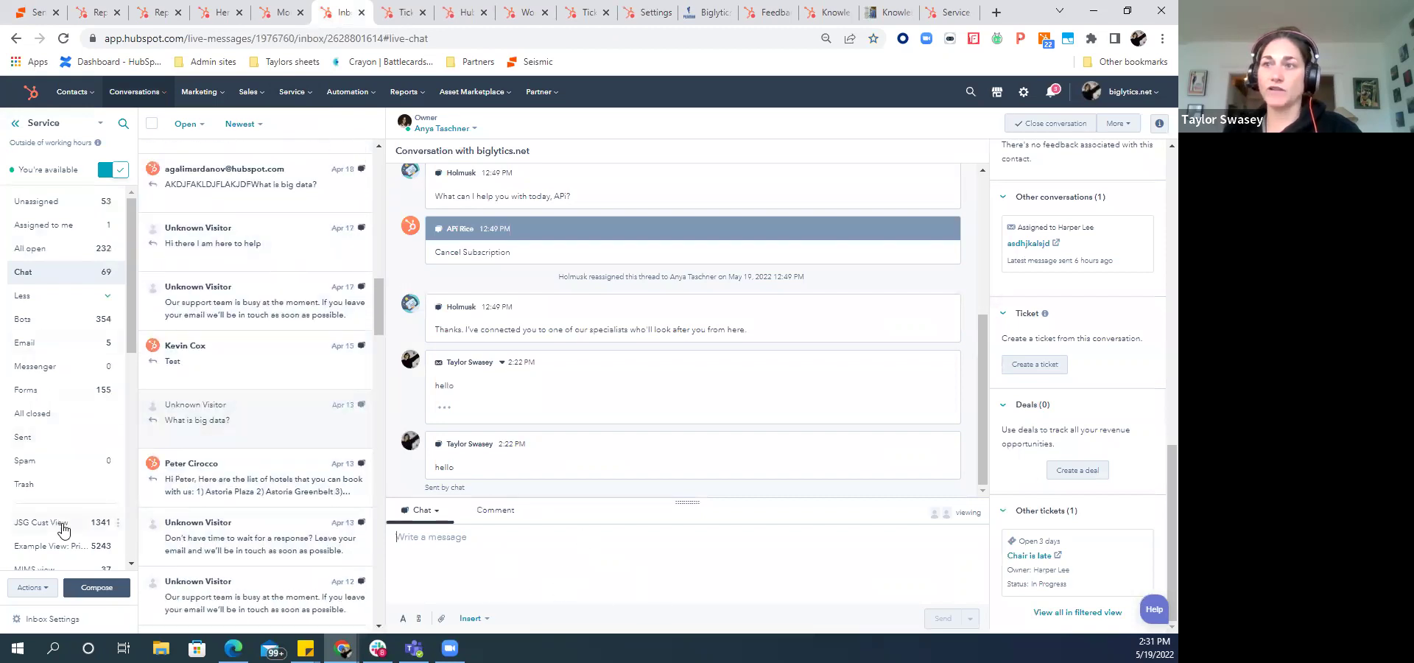
{"action": "scroll", "coordinate": [64, 531], "scroll_direction": "down", "scroll_amount": 4}
{"action": "scroll", "coordinate": [63, 530], "scroll_direction": "down", "scroll_amount": 1}
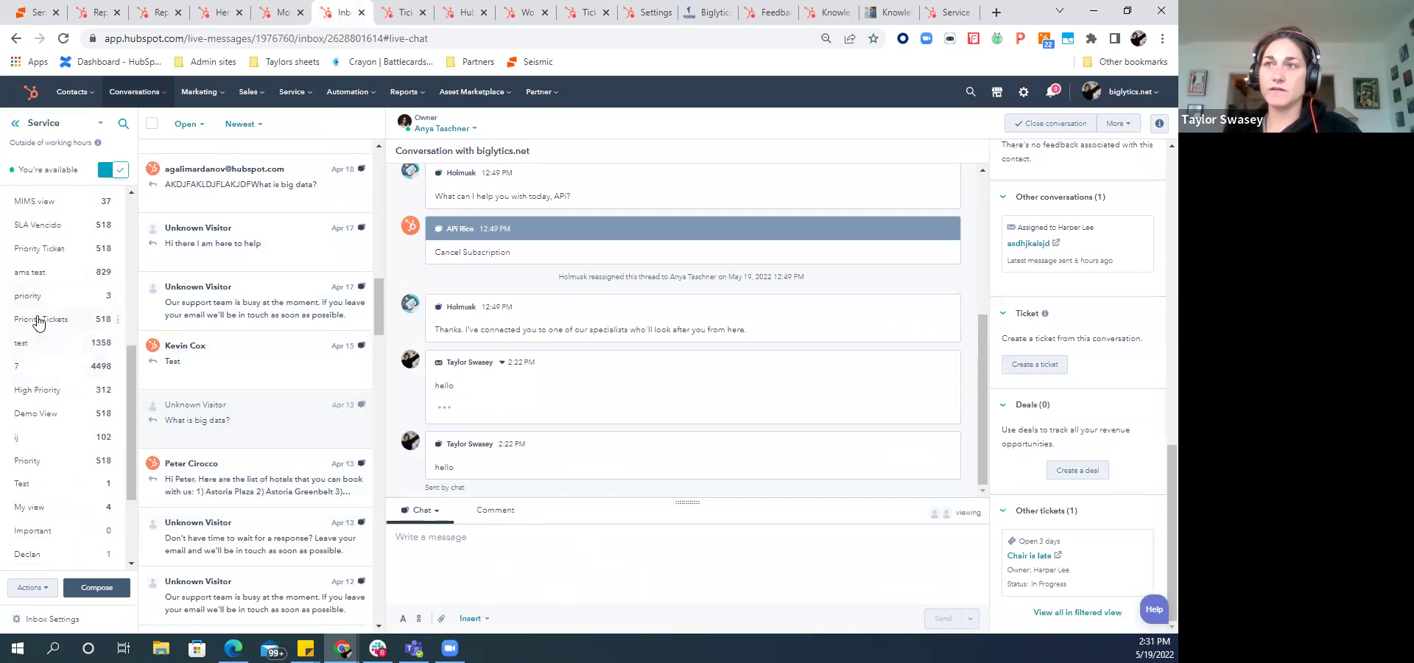
{"action": "left_click", "coordinate": [34, 319]}
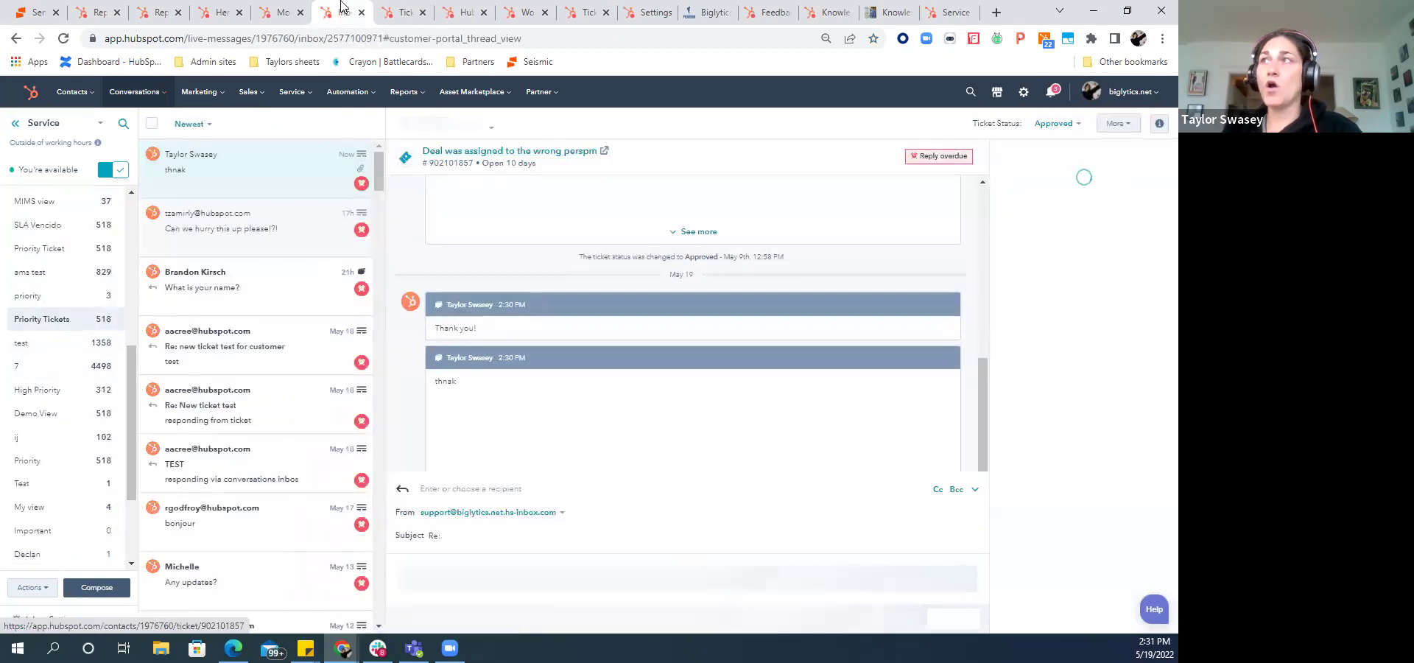
- Return to the "Deal was assigned to the wrong perspm" ticket in the Biglytics customer portal
{"action": "left_click", "coordinate": [470, 13]}
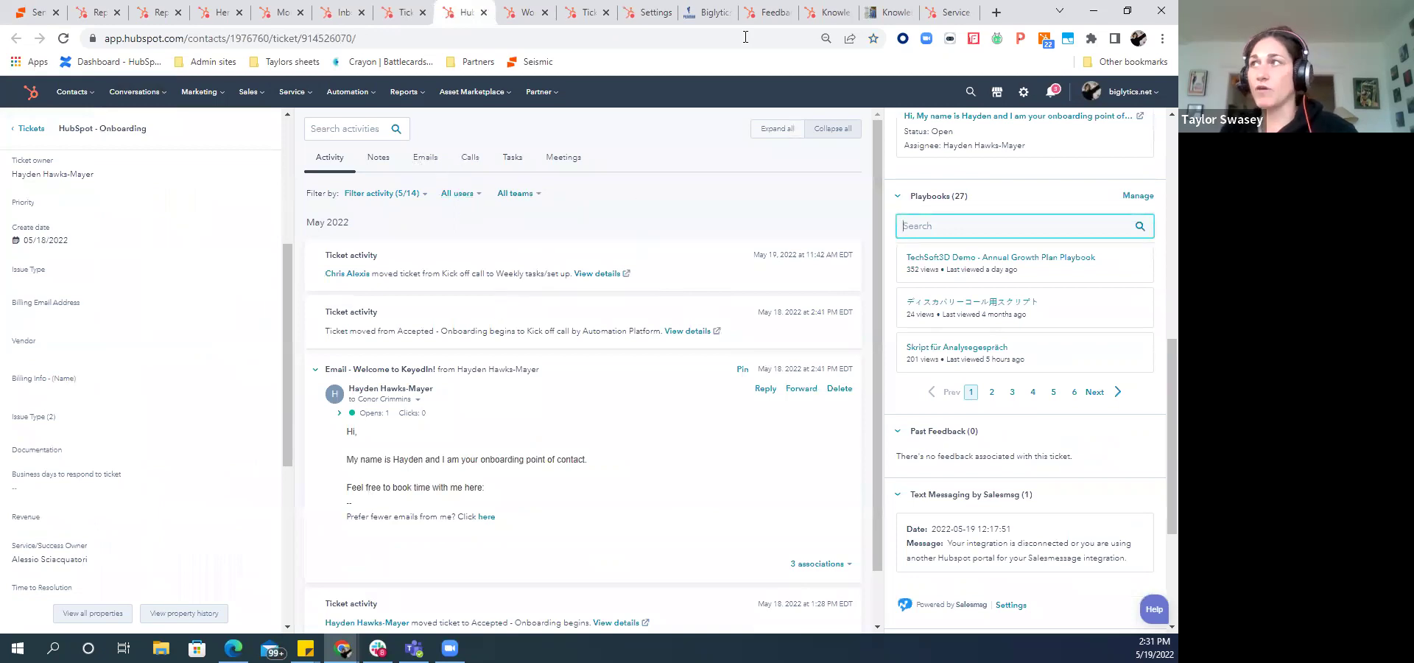
{"action": "left_click", "coordinate": [584, 12]}
{"action": "left_click", "coordinate": [642, 13]}
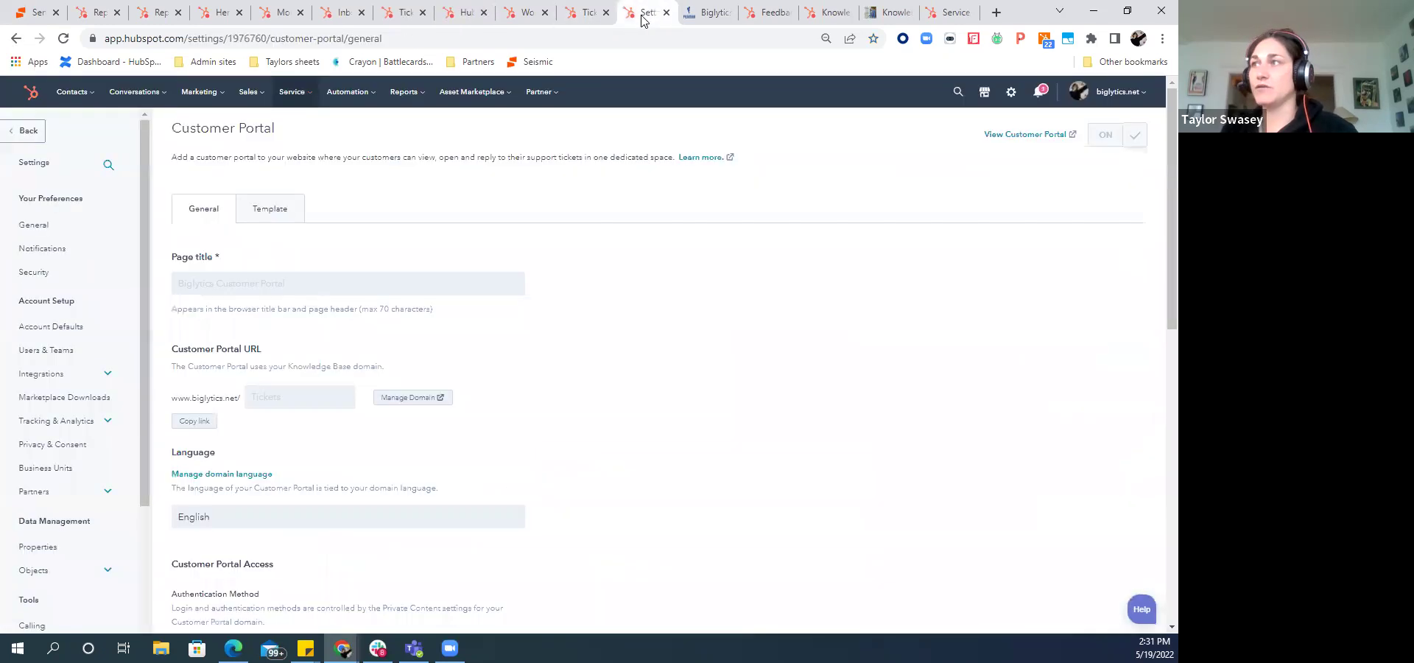
{"action": "left_click", "coordinate": [704, 12]}
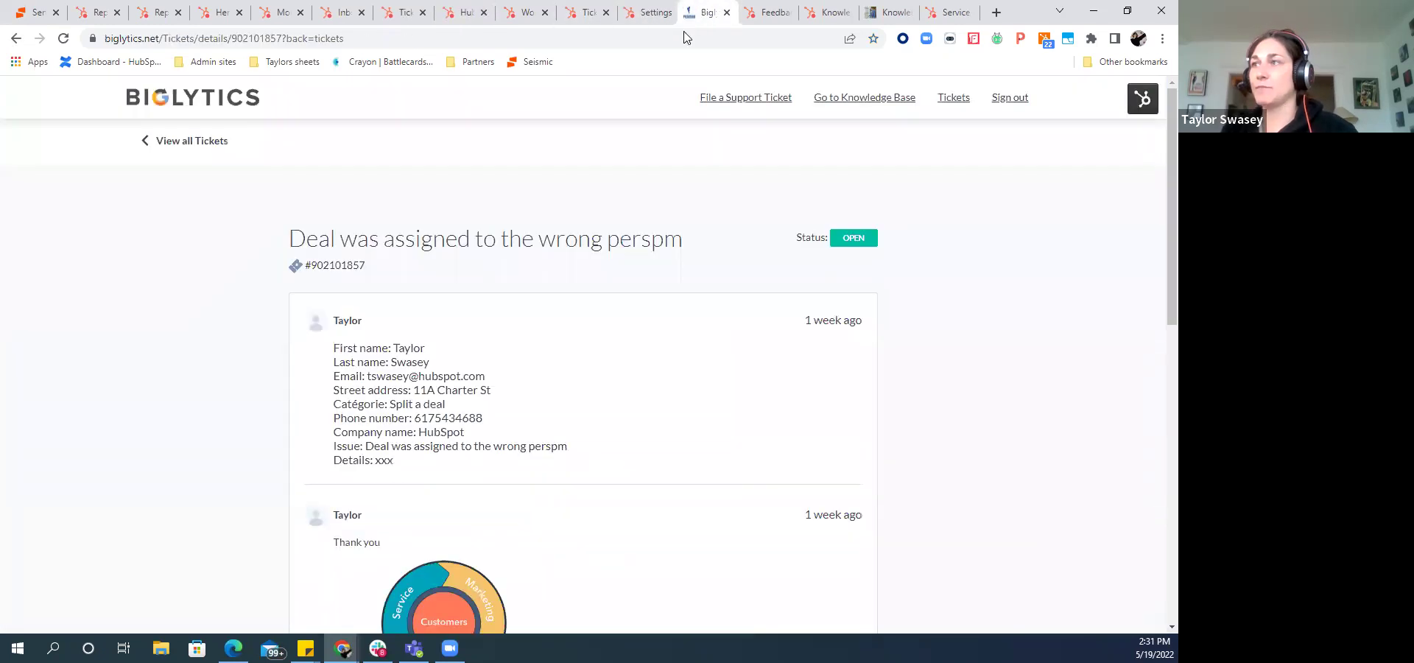
- Go back to the full ticket list in the Biglytics customer portal
{"action": "left_click", "coordinate": [179, 142]}
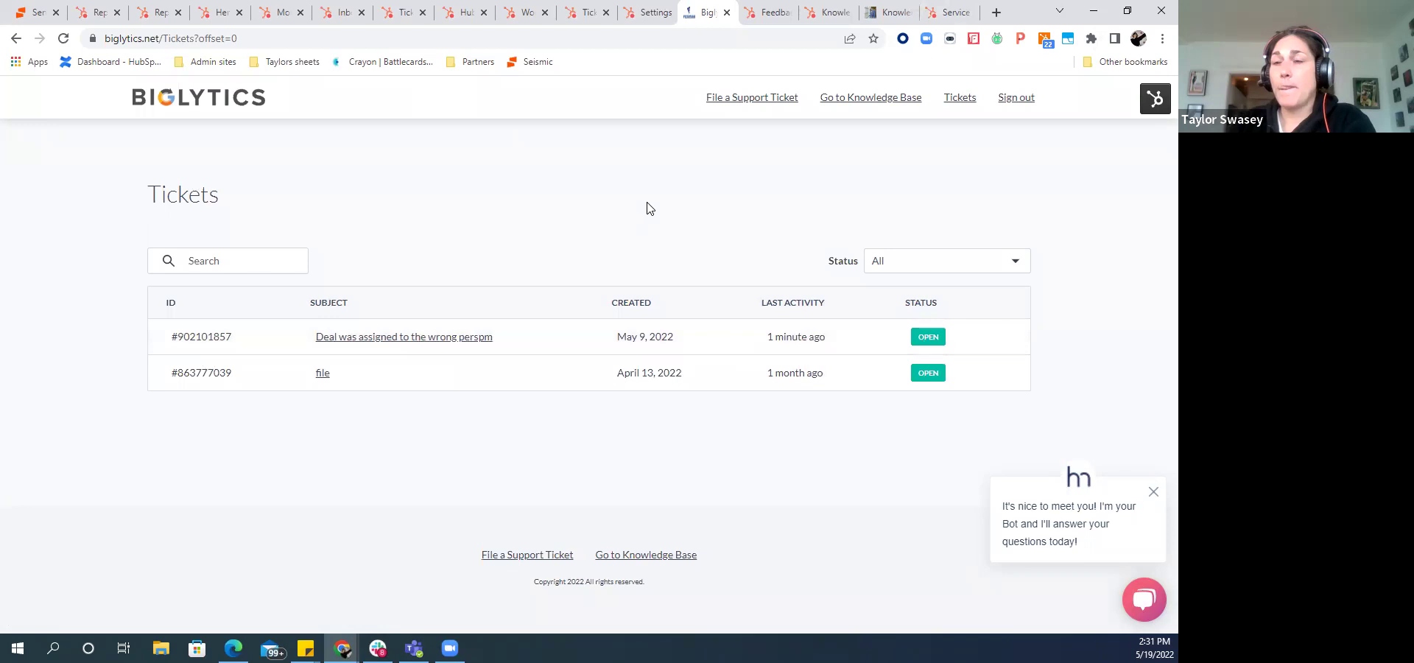
- Start a new survey from HubSpot's Feedback Surveys page and preview the whole custom survey template
{"action": "left_click", "coordinate": [773, 13]}
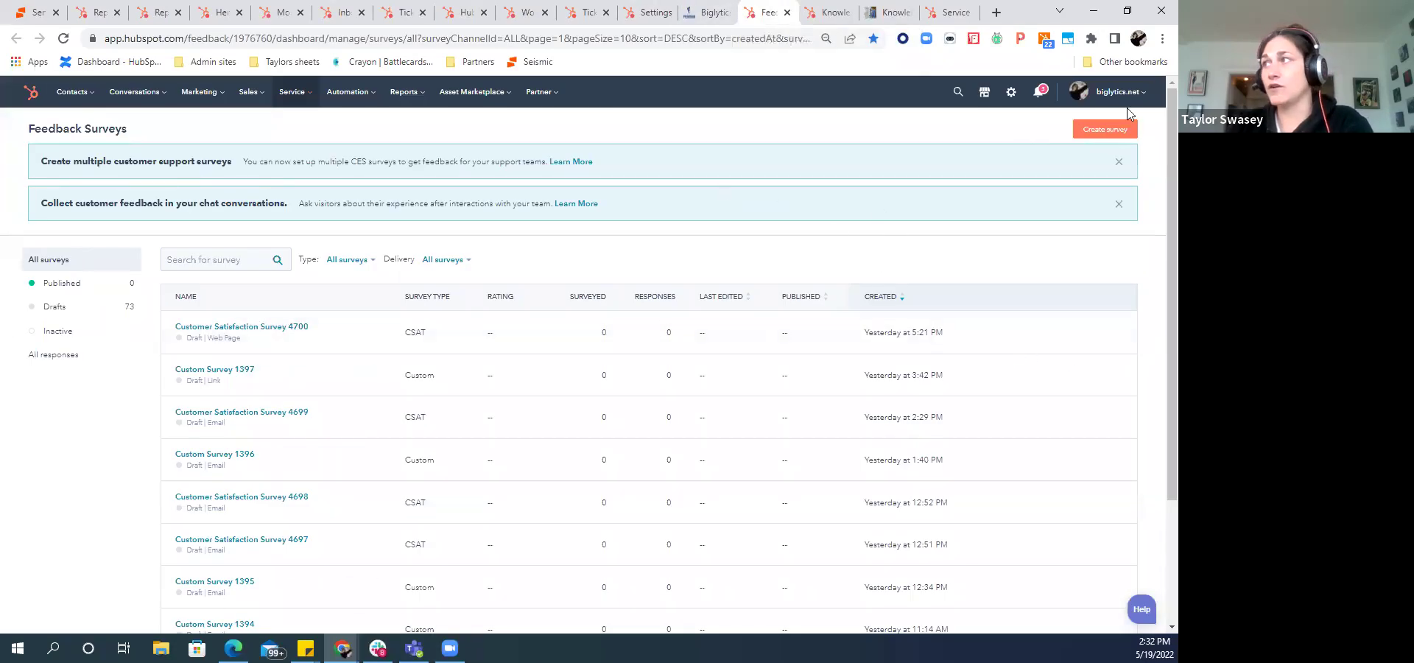
{"action": "left_click", "coordinate": [1107, 131]}
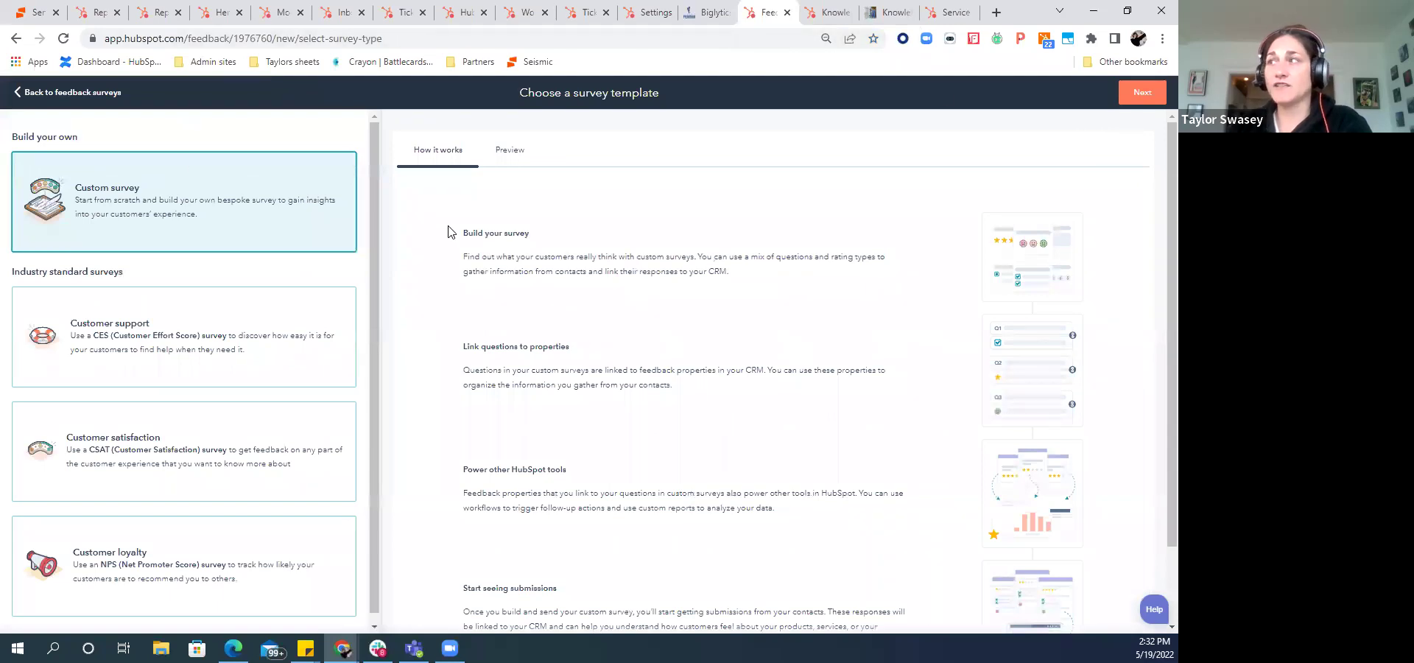
{"action": "left_click", "coordinate": [509, 150]}
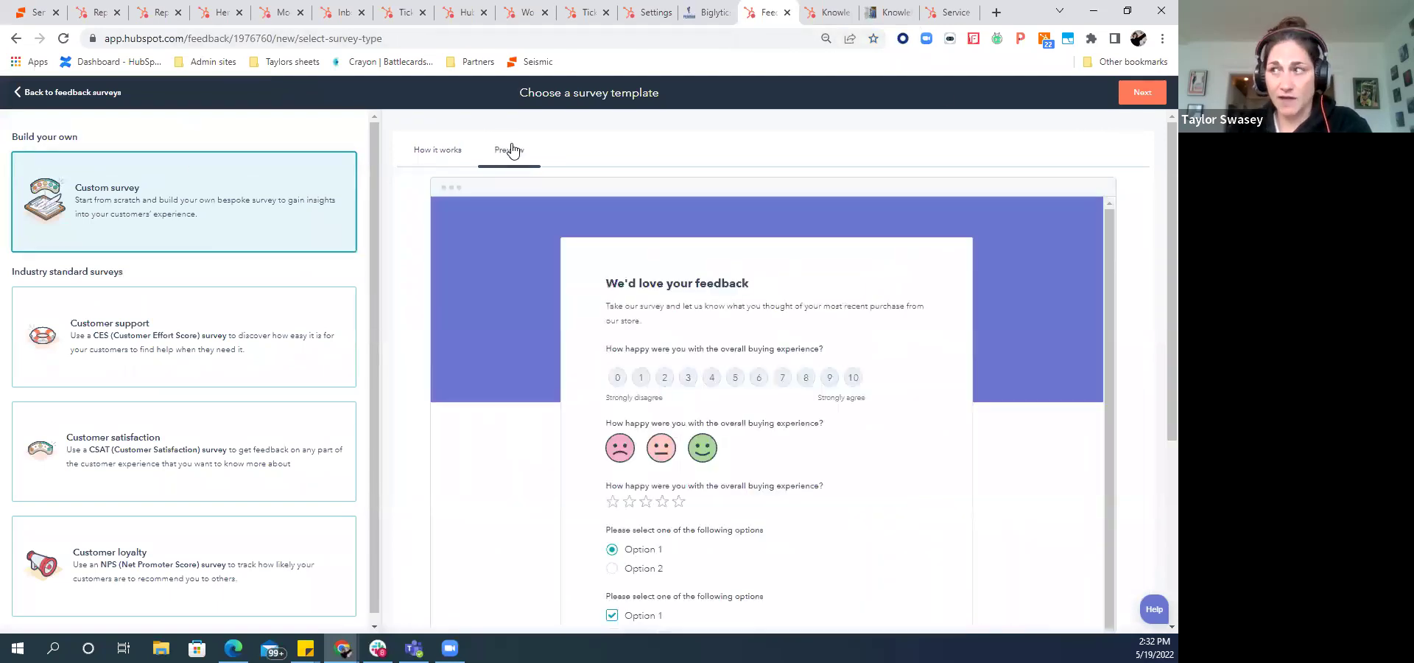
{"action": "scroll", "coordinate": [604, 236], "scroll_direction": "down", "scroll_amount": 3}
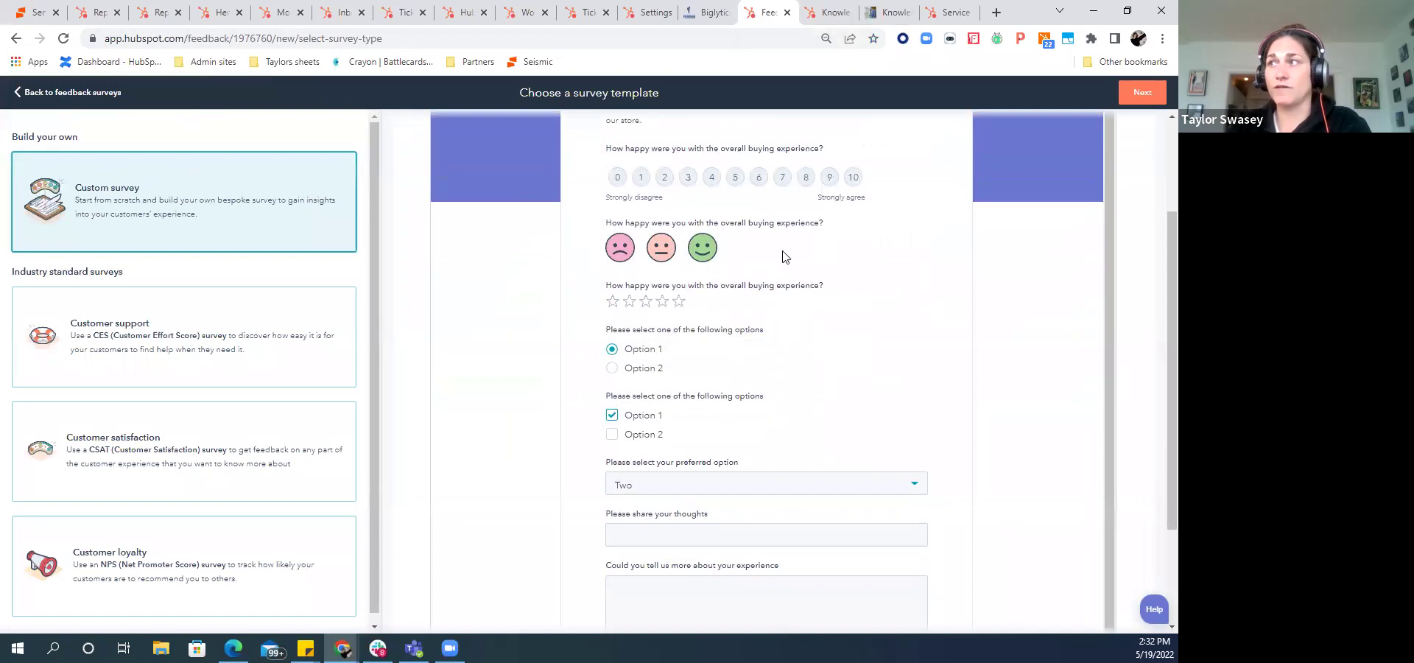
{"action": "scroll", "coordinate": [855, 236], "scroll_direction": "down", "scroll_amount": 2}
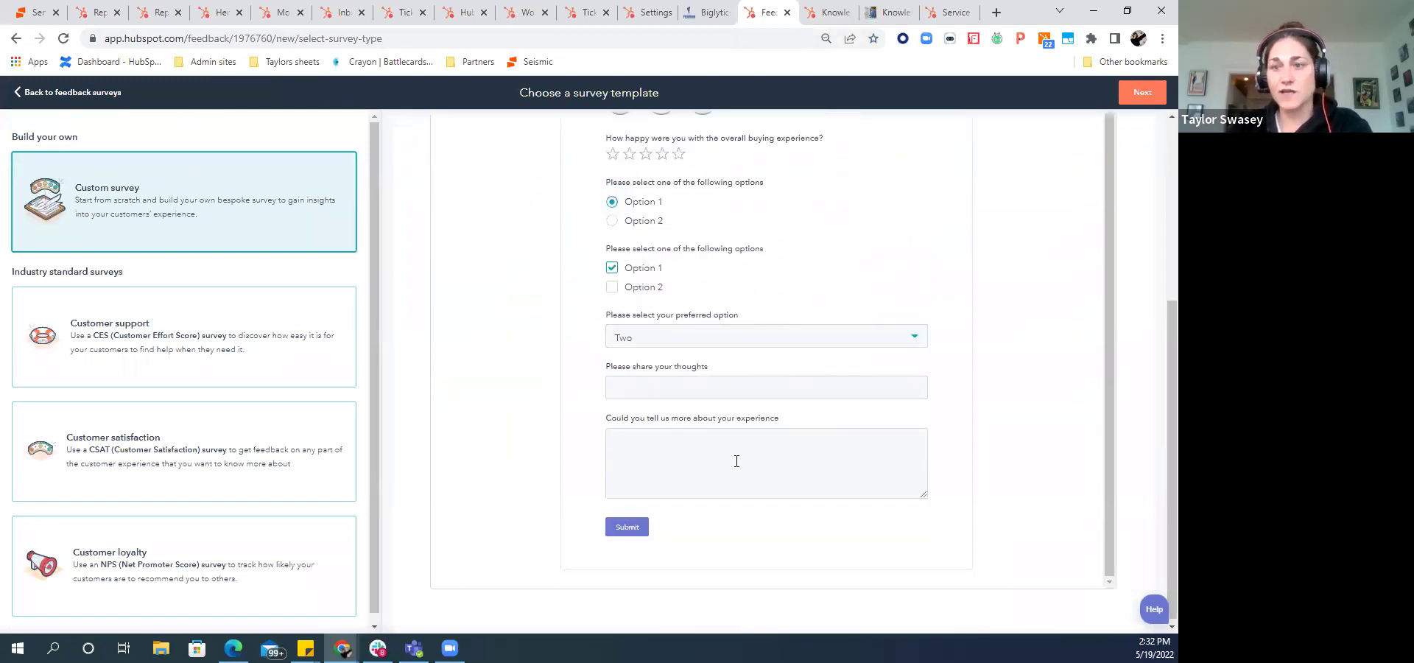
{"action": "scroll", "coordinate": [736, 462], "scroll_direction": "up", "scroll_amount": 1}
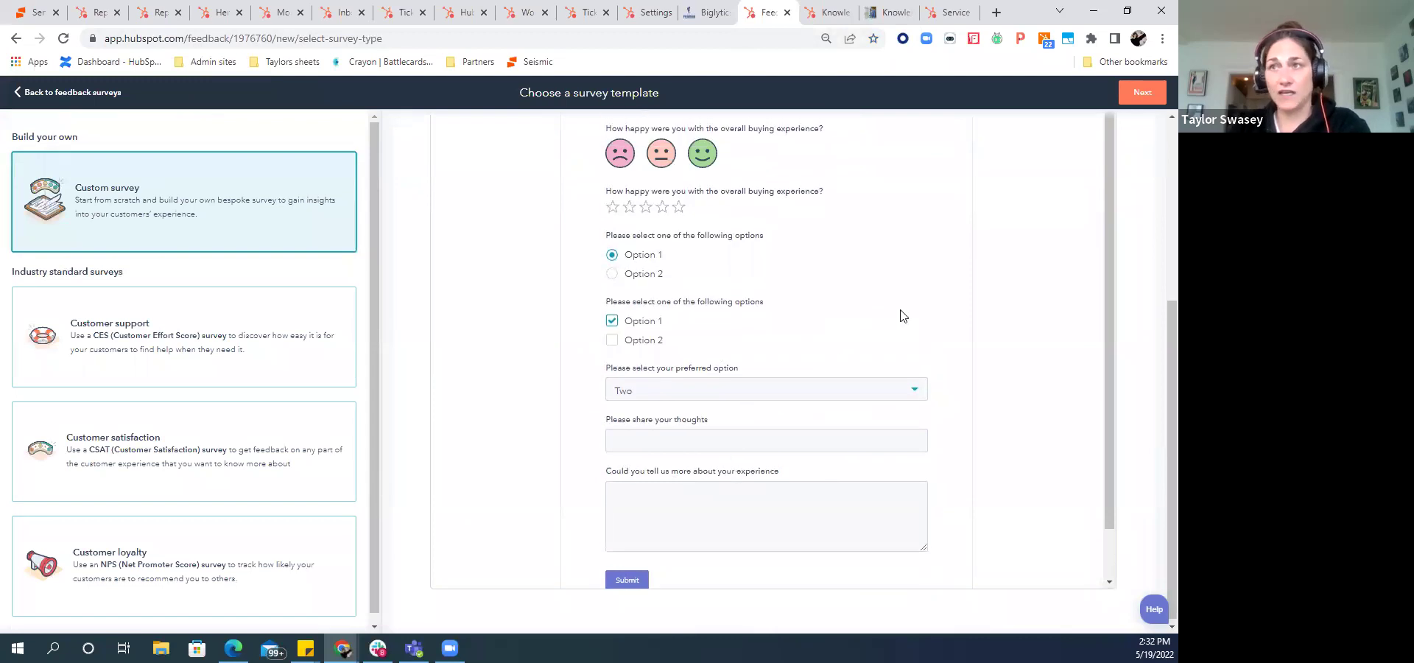
- Compare the previews of the customer support, customer satisfaction and customer loyalty templates, and reselect the custom survey
{"action": "left_click", "coordinate": [210, 327]}
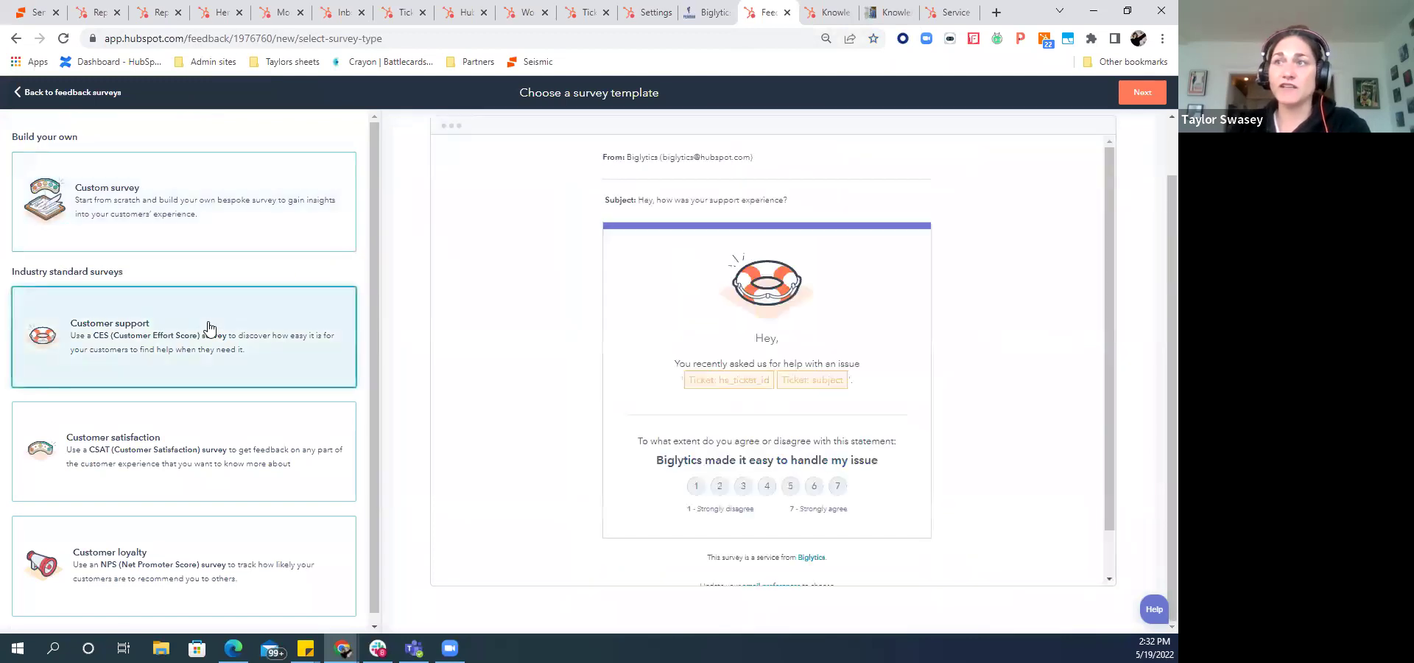
{"action": "left_click", "coordinate": [138, 463]}
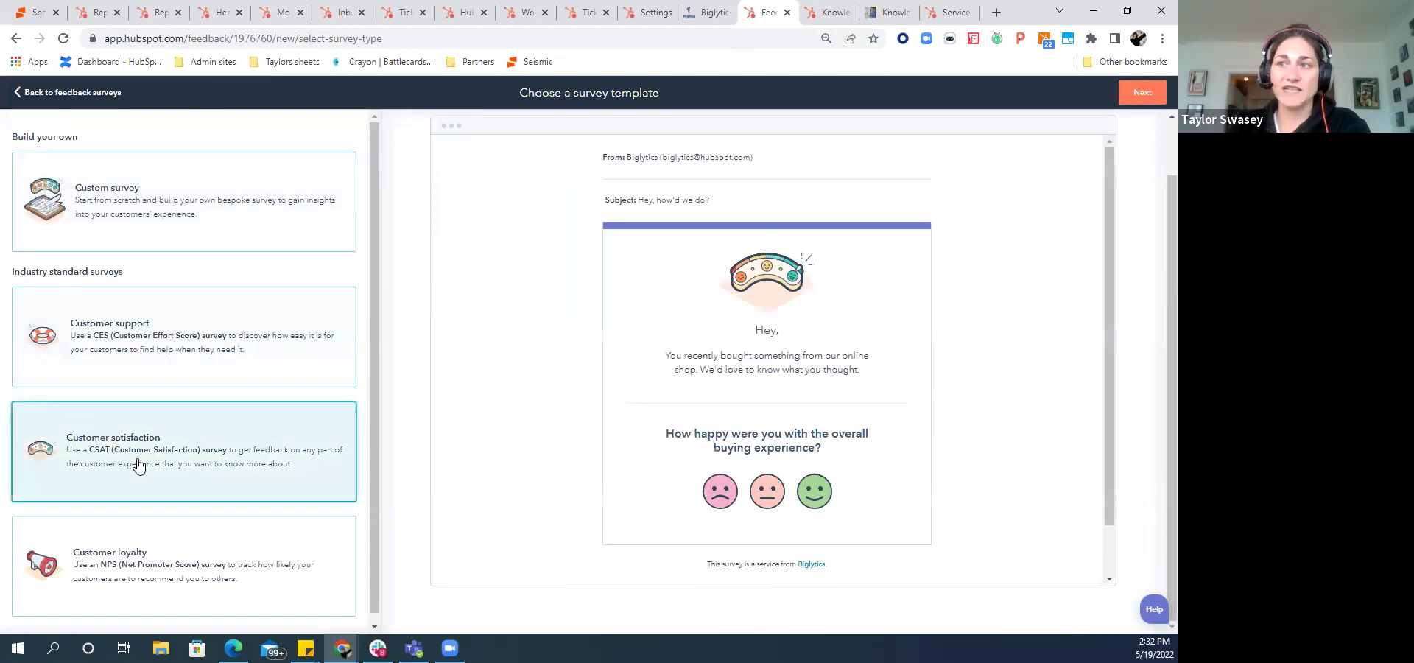
{"action": "left_click", "coordinate": [132, 582]}
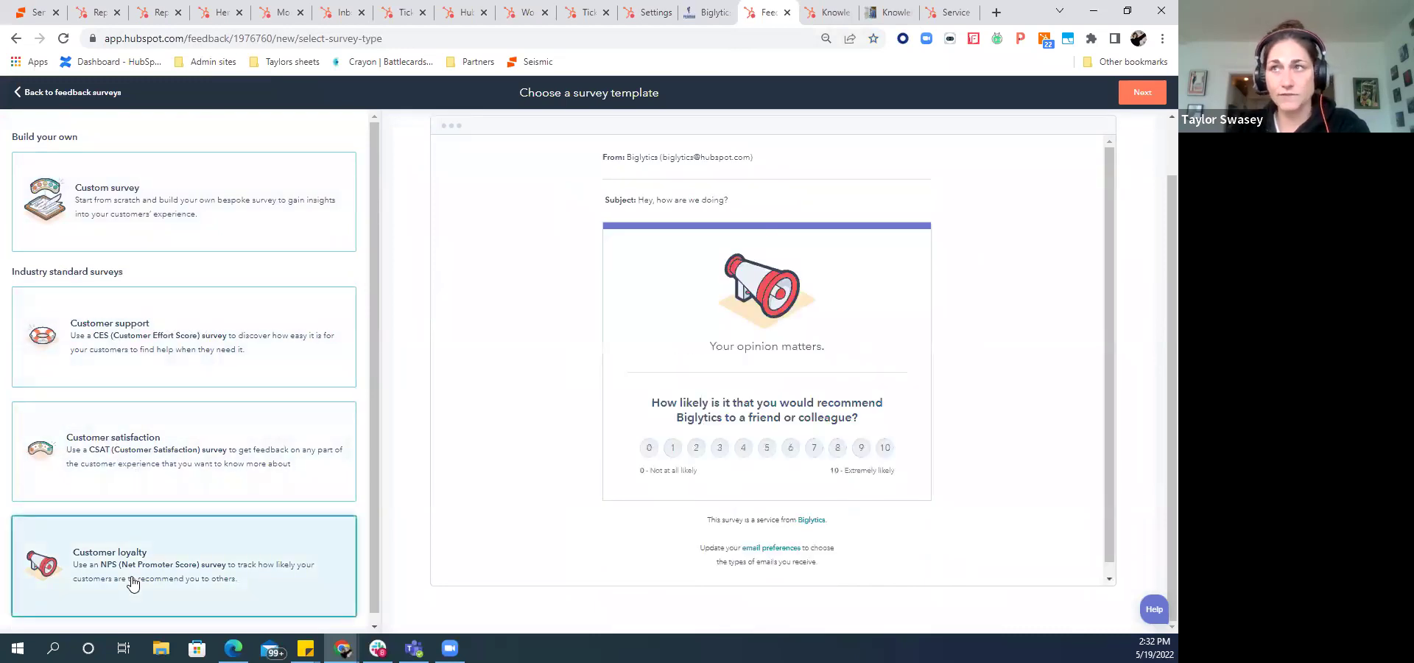
{"action": "left_click", "coordinate": [168, 191]}
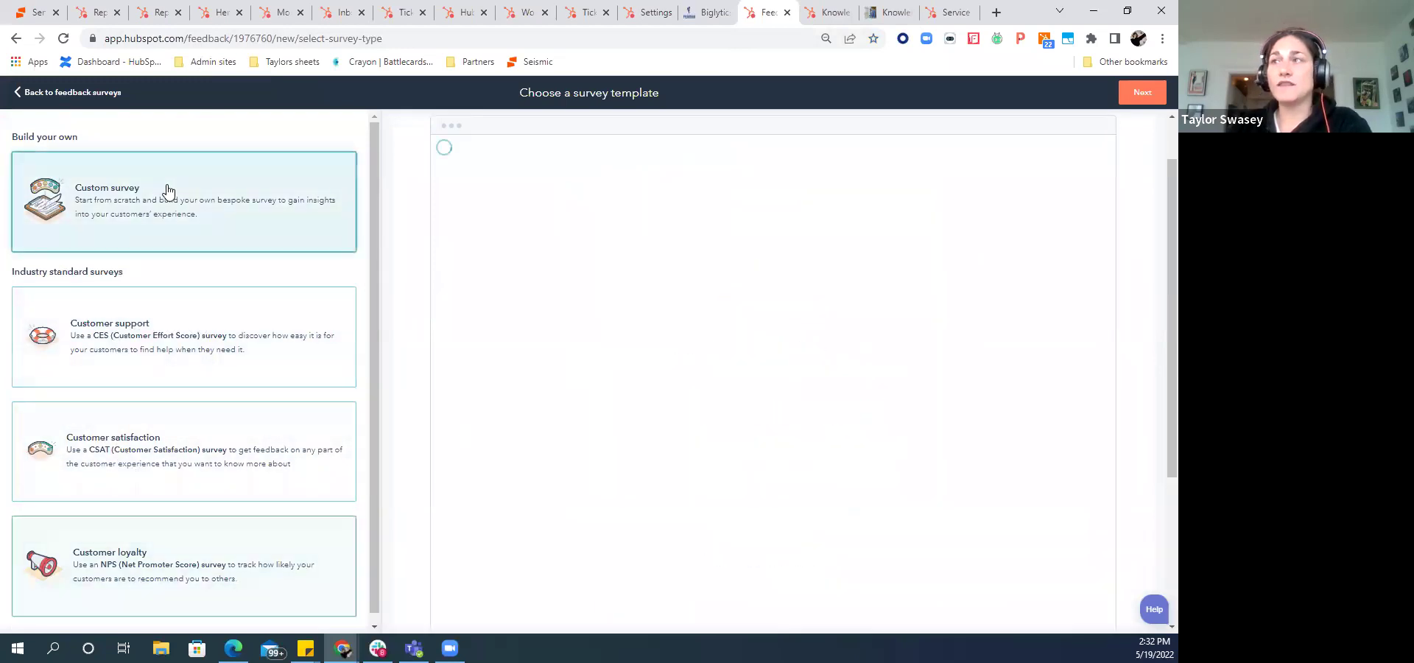
- Check the delivery methods offered for the customer support survey and return to the survey templates
{"action": "left_click", "coordinate": [183, 353]}
{"action": "left_click", "coordinate": [1142, 92]}
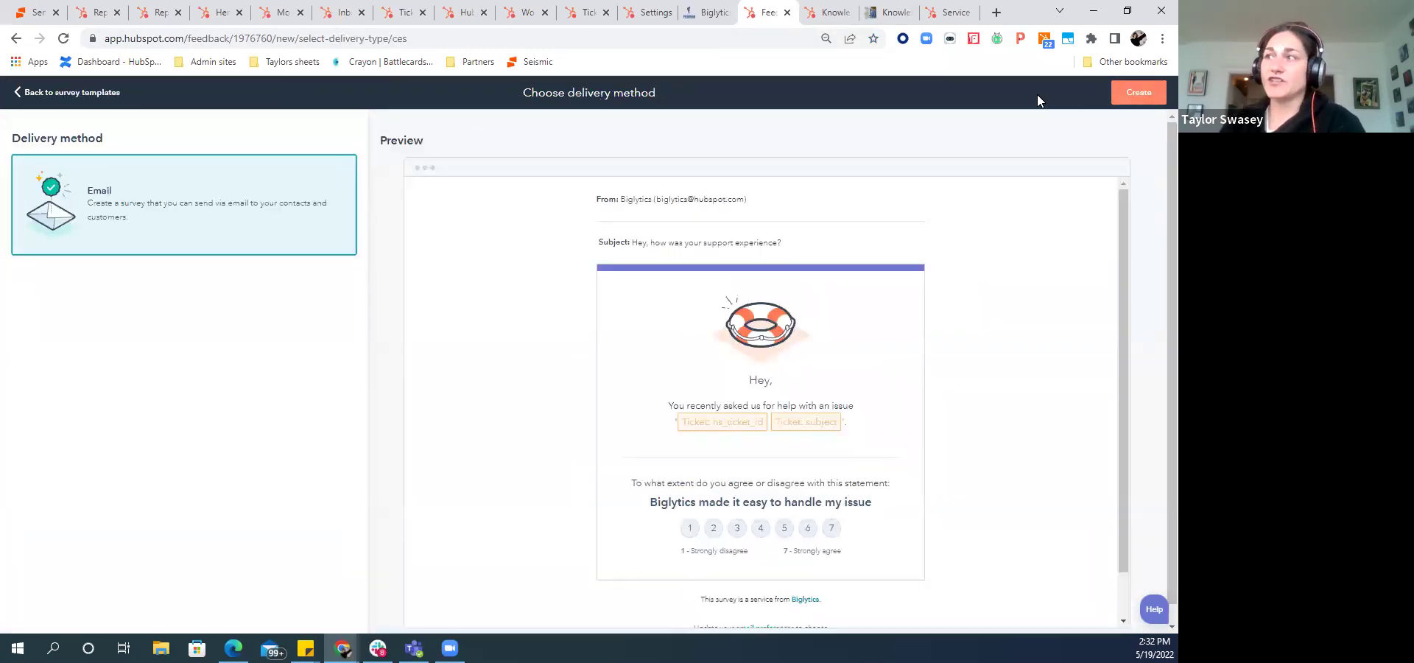
{"action": "left_click", "coordinate": [74, 93]}
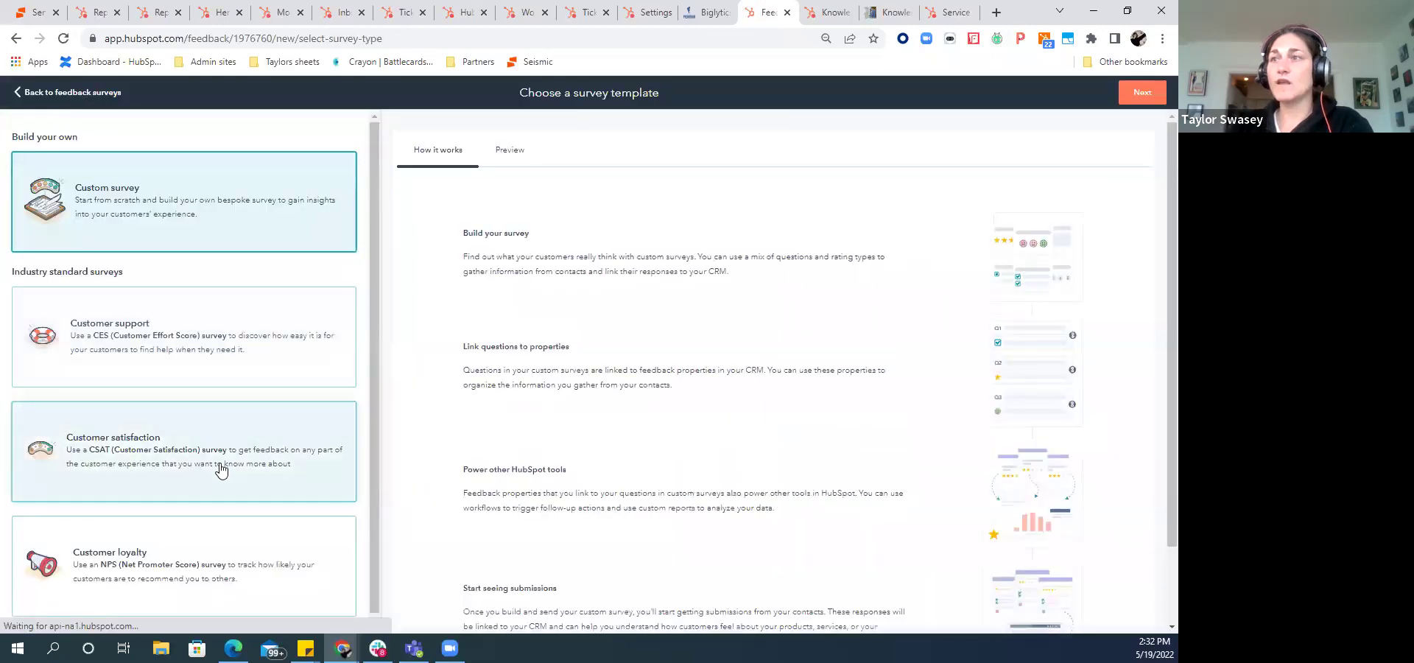
- Create a customer satisfaction survey with email as its delivery method
{"action": "left_click", "coordinate": [221, 470]}
{"action": "left_click", "coordinate": [1141, 92]}
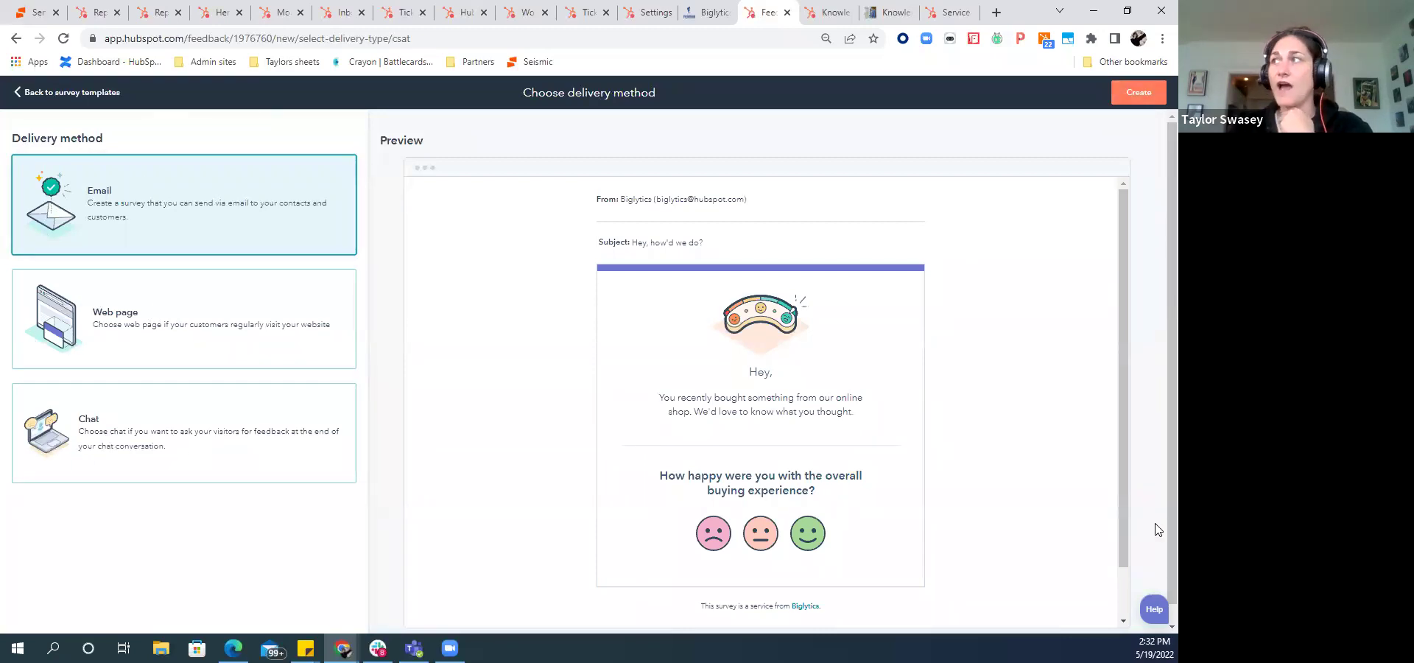
{"action": "left_click", "coordinate": [1138, 94]}
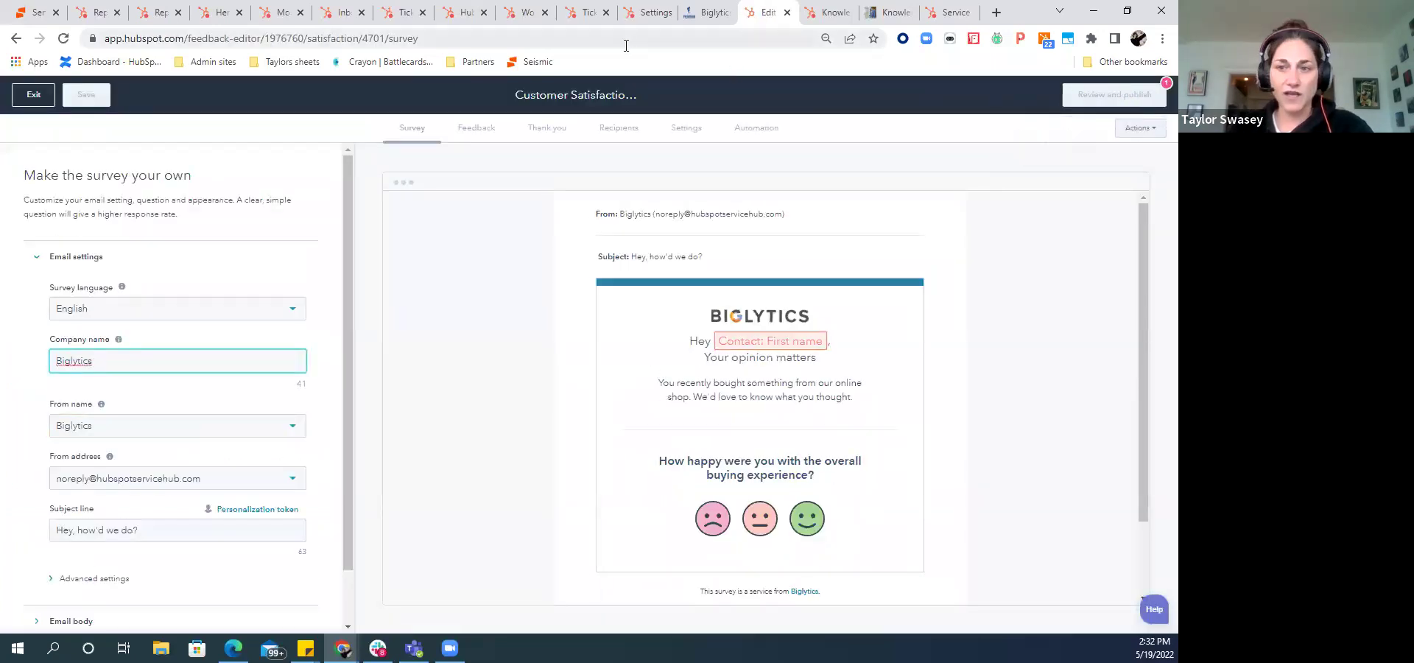
- Insert the contact's First name personalization token at the end of the survey email's subject line
{"action": "scroll", "coordinate": [141, 361], "scroll_direction": "down", "scroll_amount": 1}
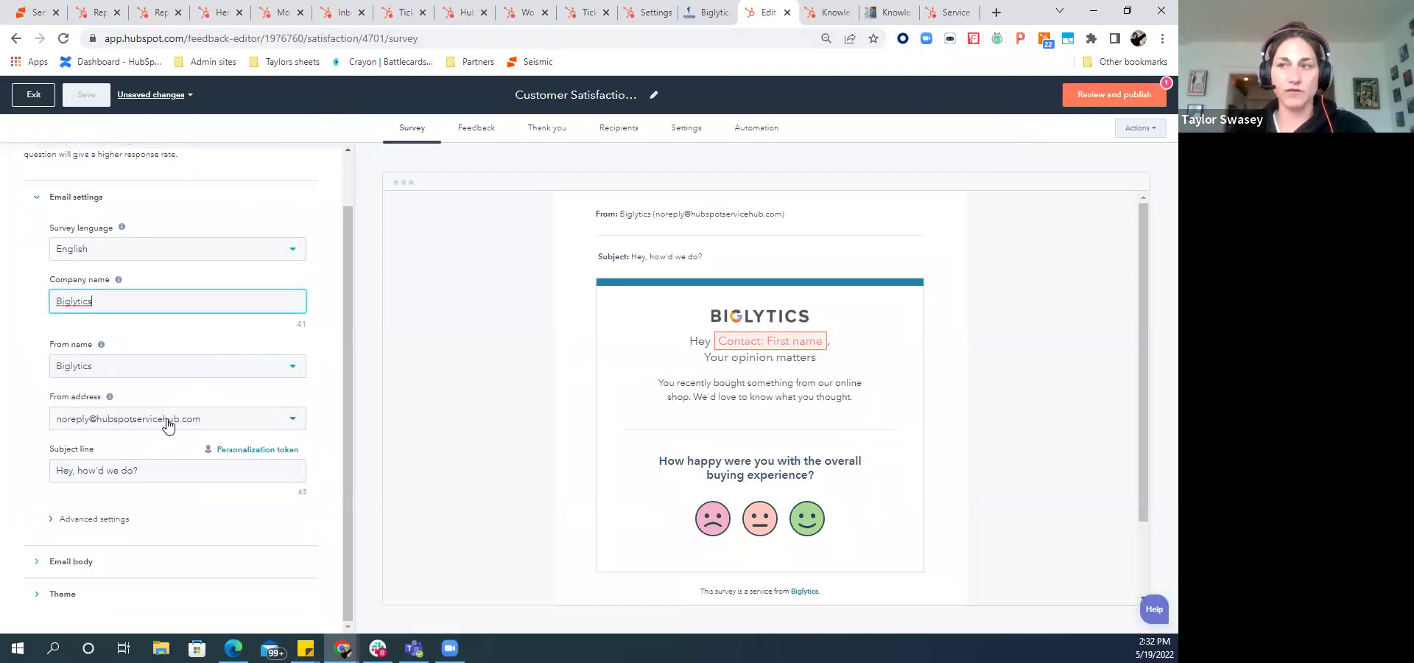
{"action": "left_click", "coordinate": [180, 463]}
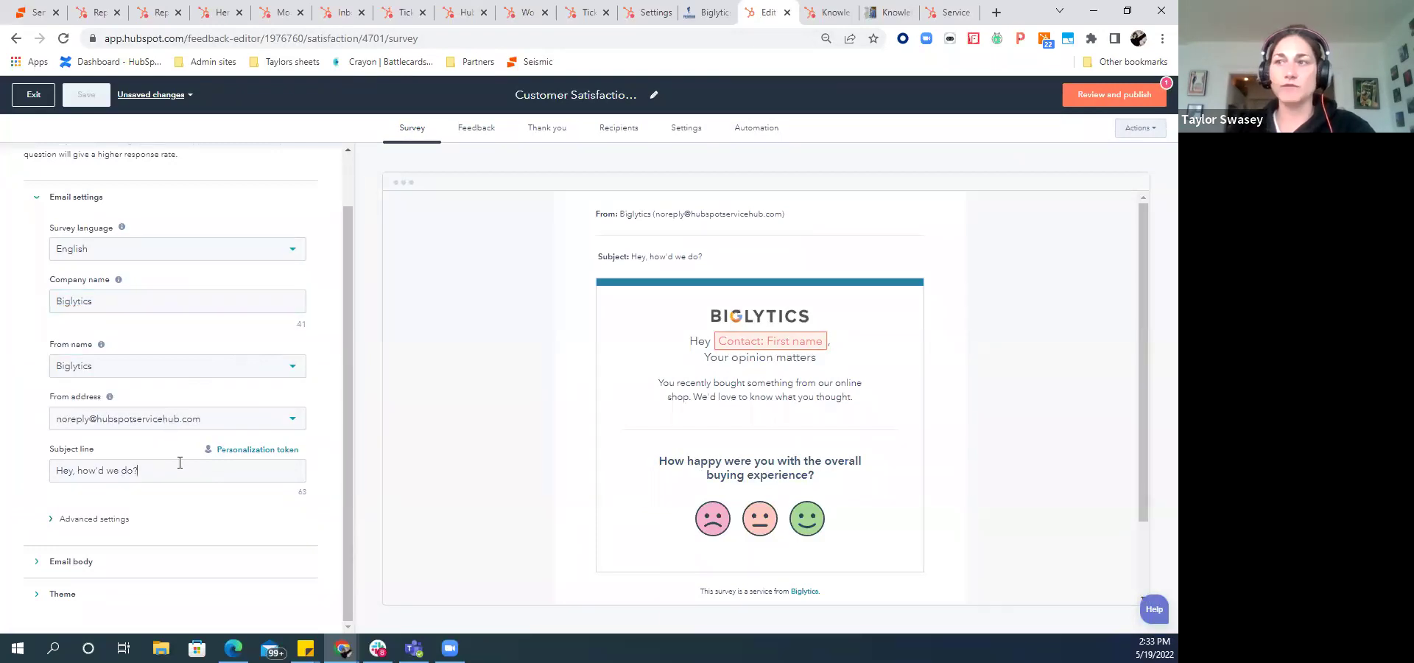
{"action": "left_click", "coordinate": [253, 451]}
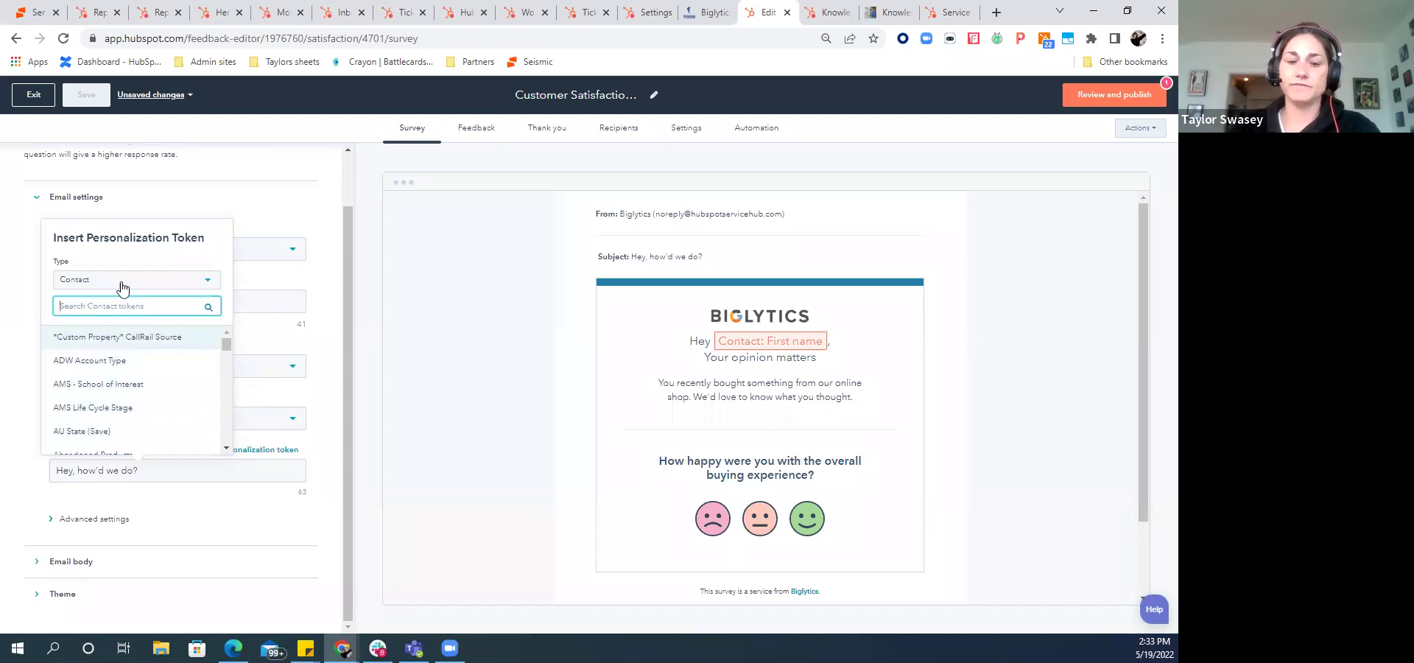
{"action": "type", "text": "first"}
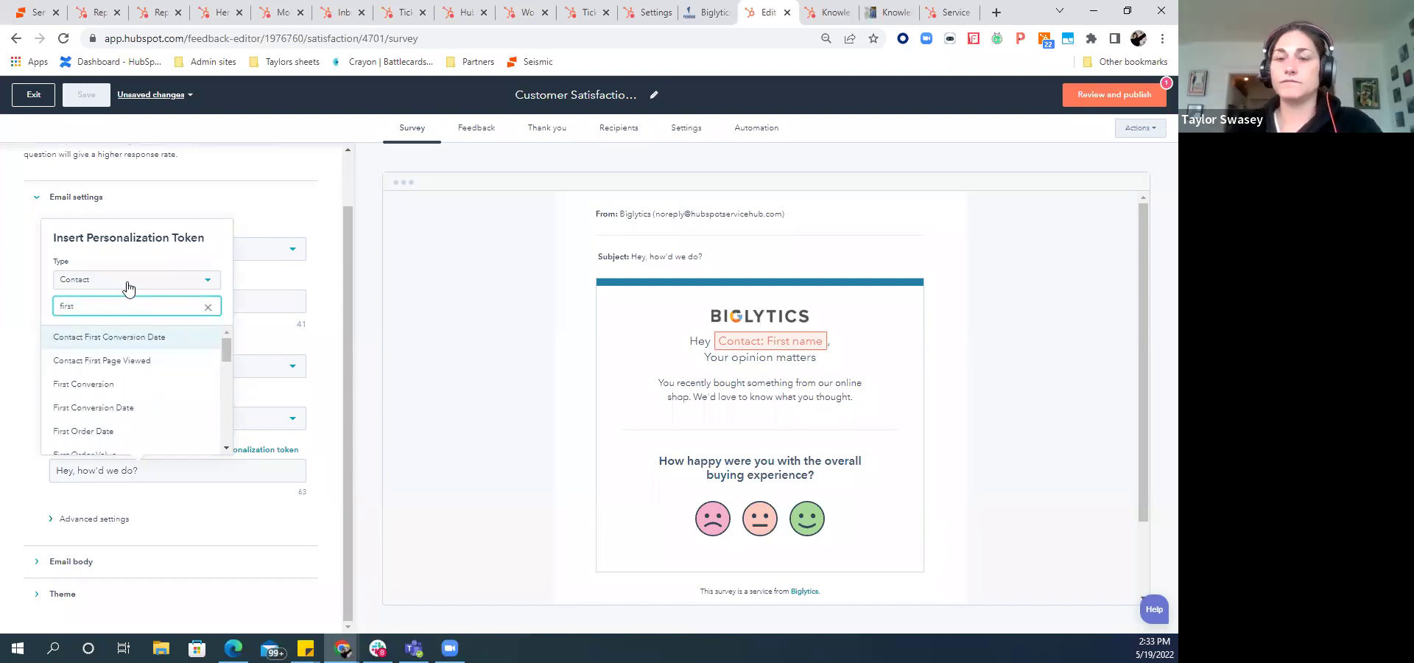
{"action": "type", "text": " name"}
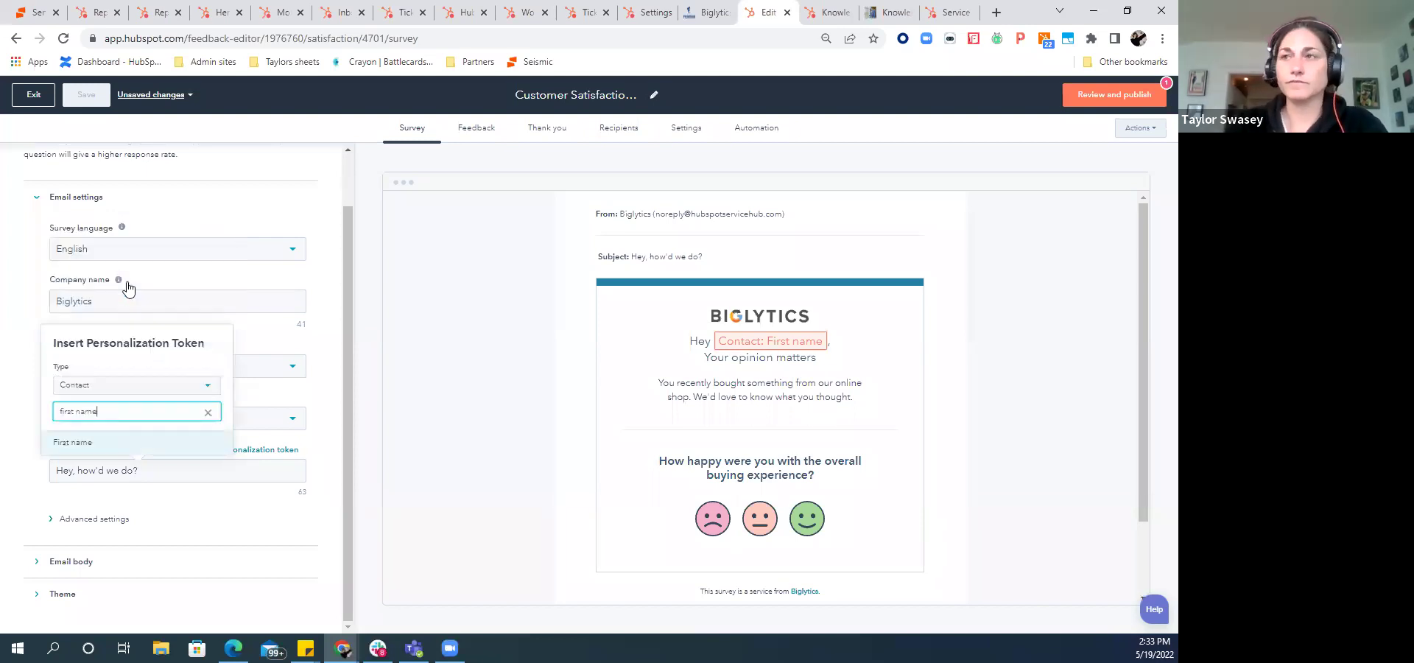
{"action": "left_click", "coordinate": [147, 443]}
{"action": "left_click", "coordinate": [80, 434]}
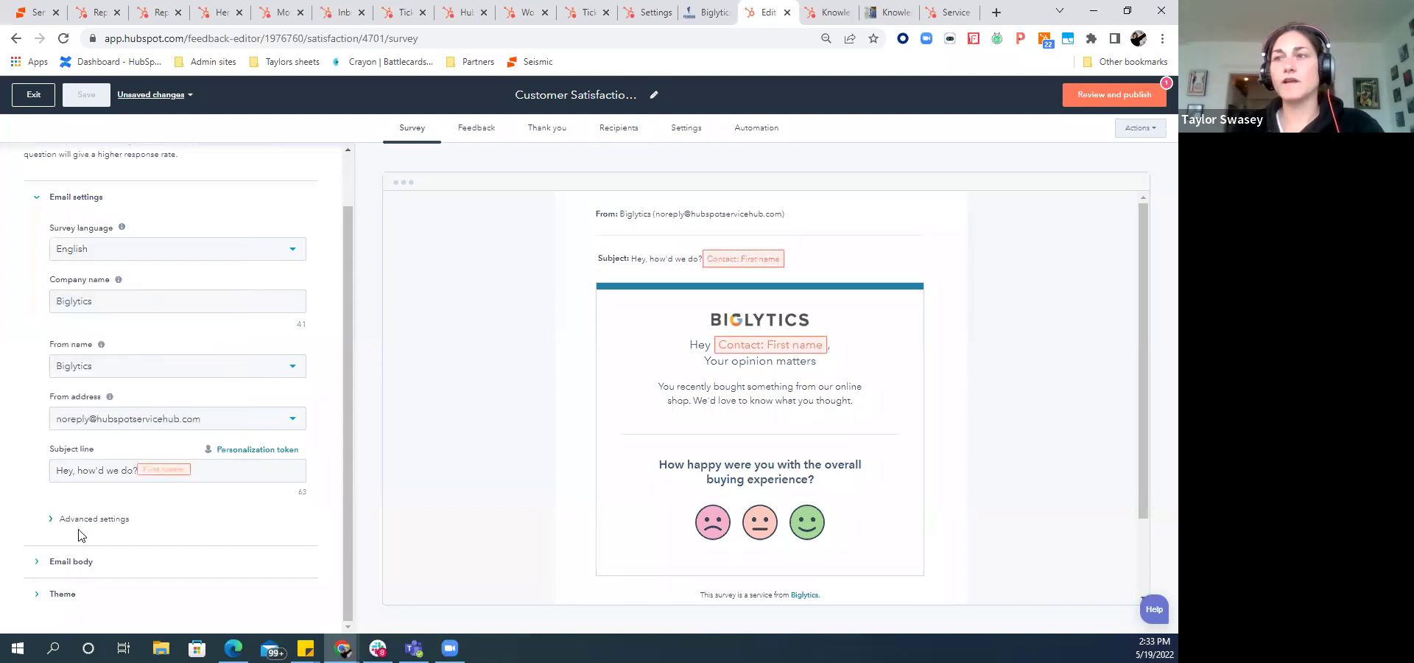
- Expand the email body settings and review the greeting, introduction and survey question
{"action": "left_click", "coordinate": [89, 564]}
{"action": "scroll", "coordinate": [77, 420], "scroll_direction": "down", "scroll_amount": 3}
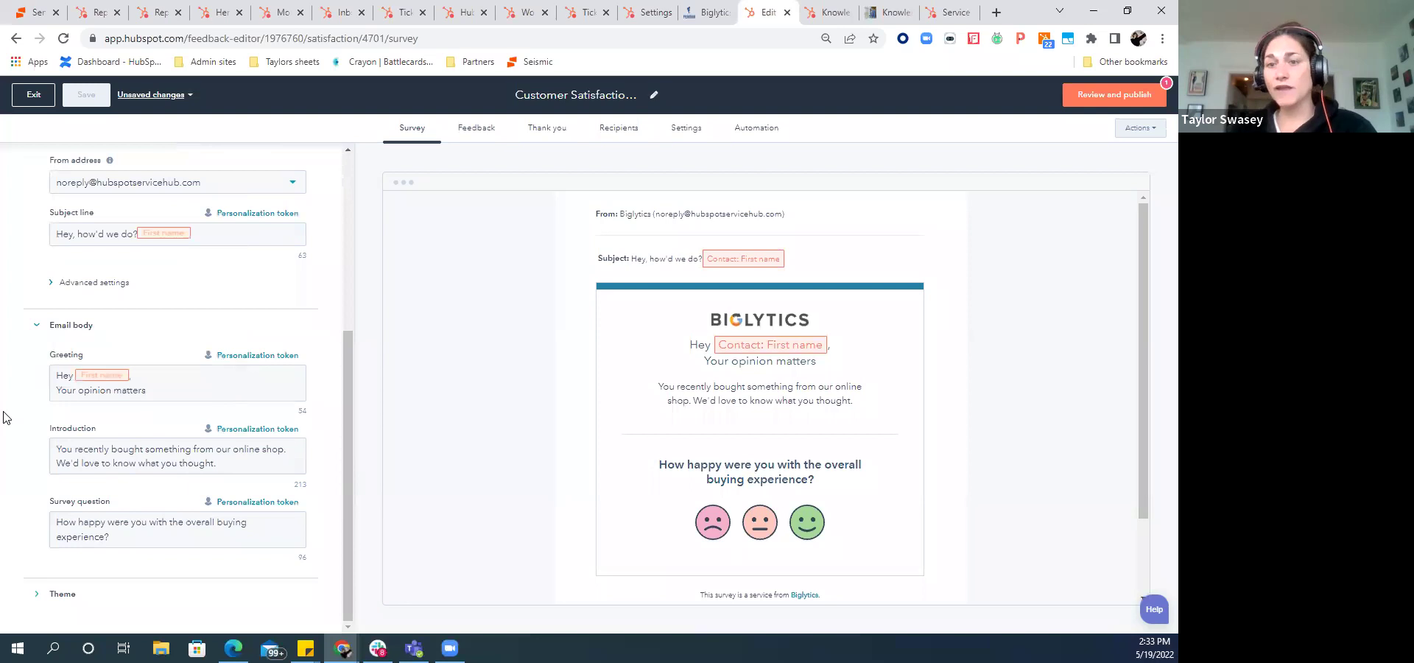
{"action": "scroll", "coordinate": [148, 497], "scroll_direction": "up", "scroll_amount": 4}
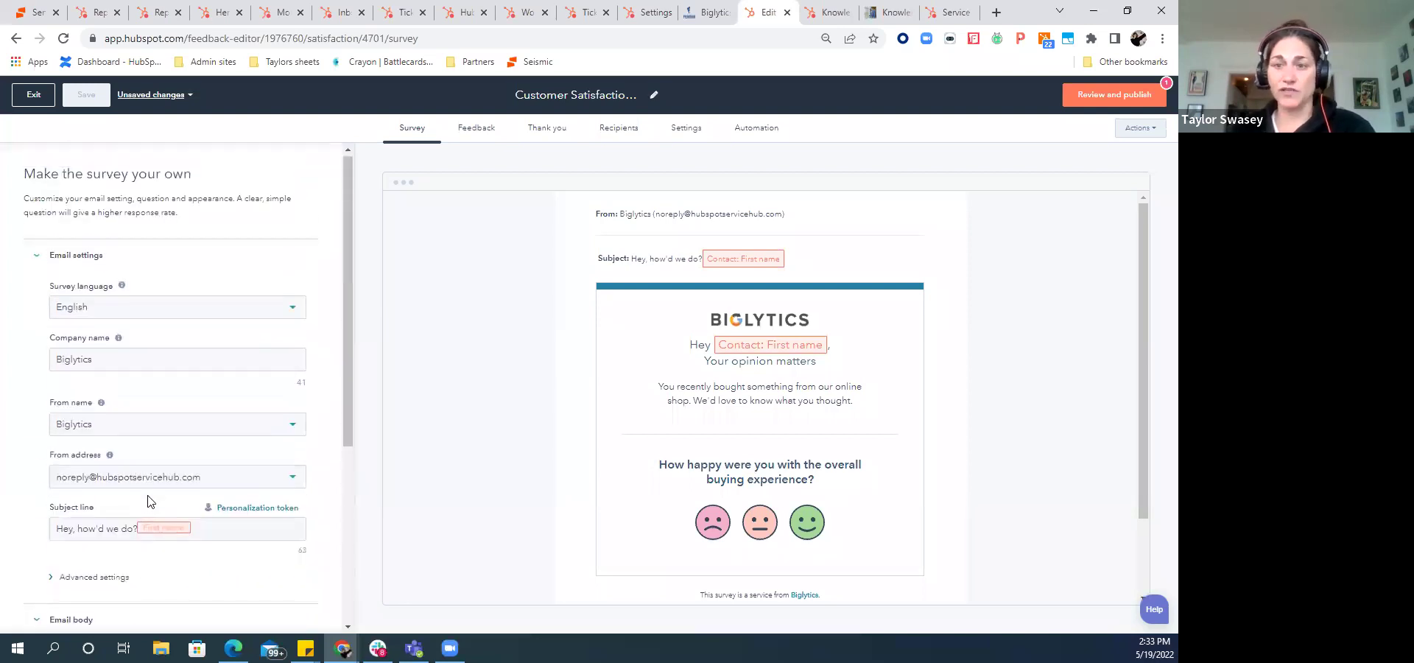
- Review the survey's follow-up questions for unhappy, neutral and happy responses
{"action": "left_click", "coordinate": [470, 131]}
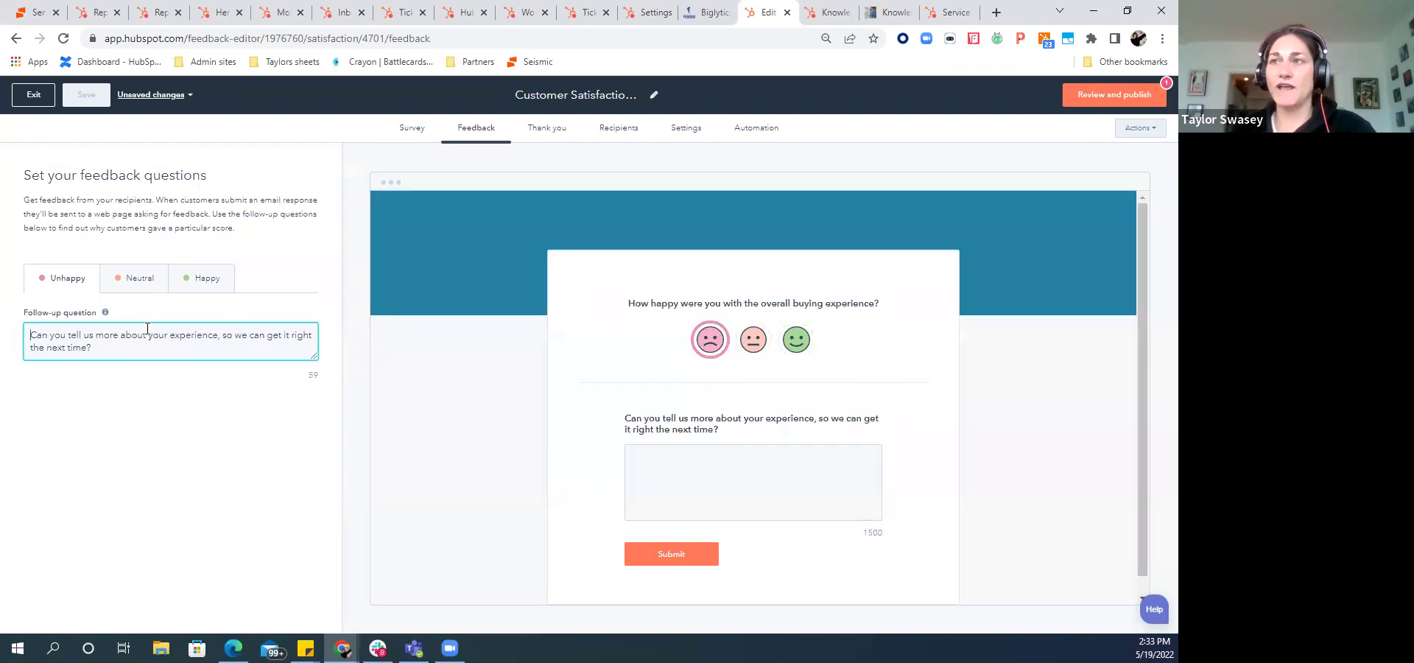
{"action": "left_click_drag", "start_coordinate": [93, 349], "coordinate": [16, 341]}
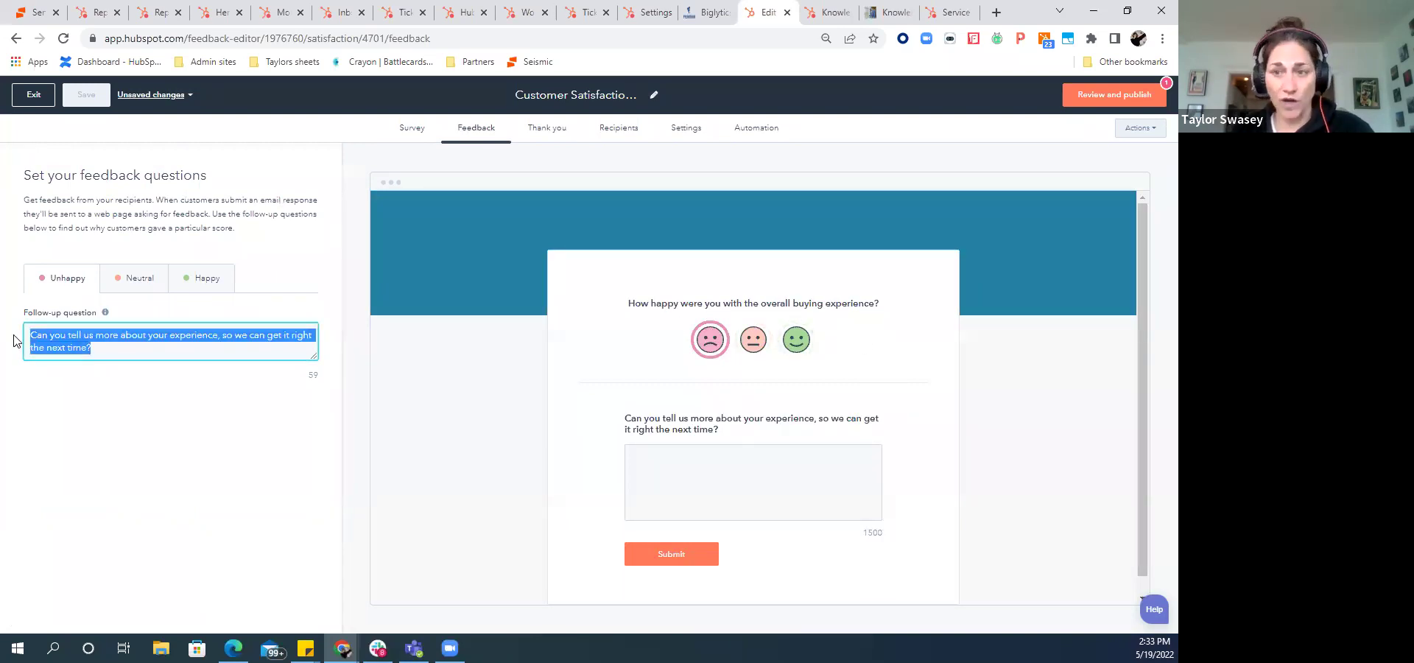
{"action": "left_click", "coordinate": [707, 483]}
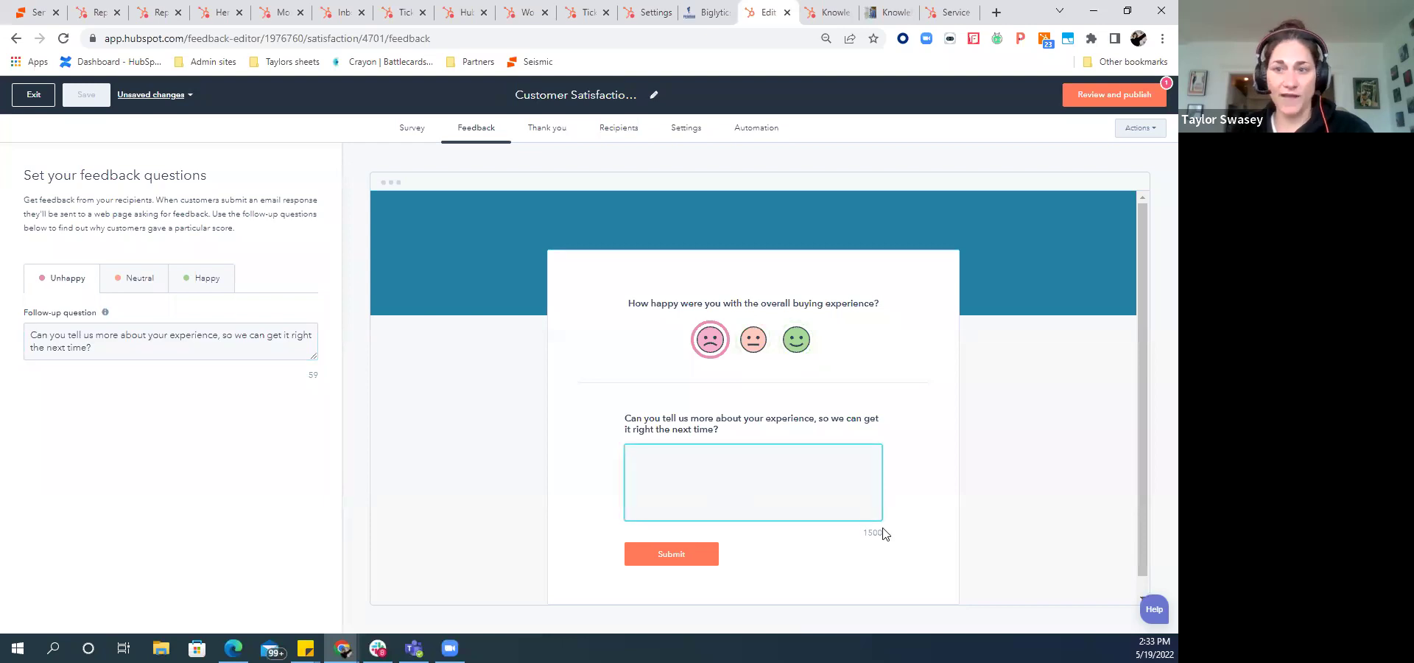
{"action": "left_click", "coordinate": [144, 273]}
{"action": "left_click", "coordinate": [207, 292]}
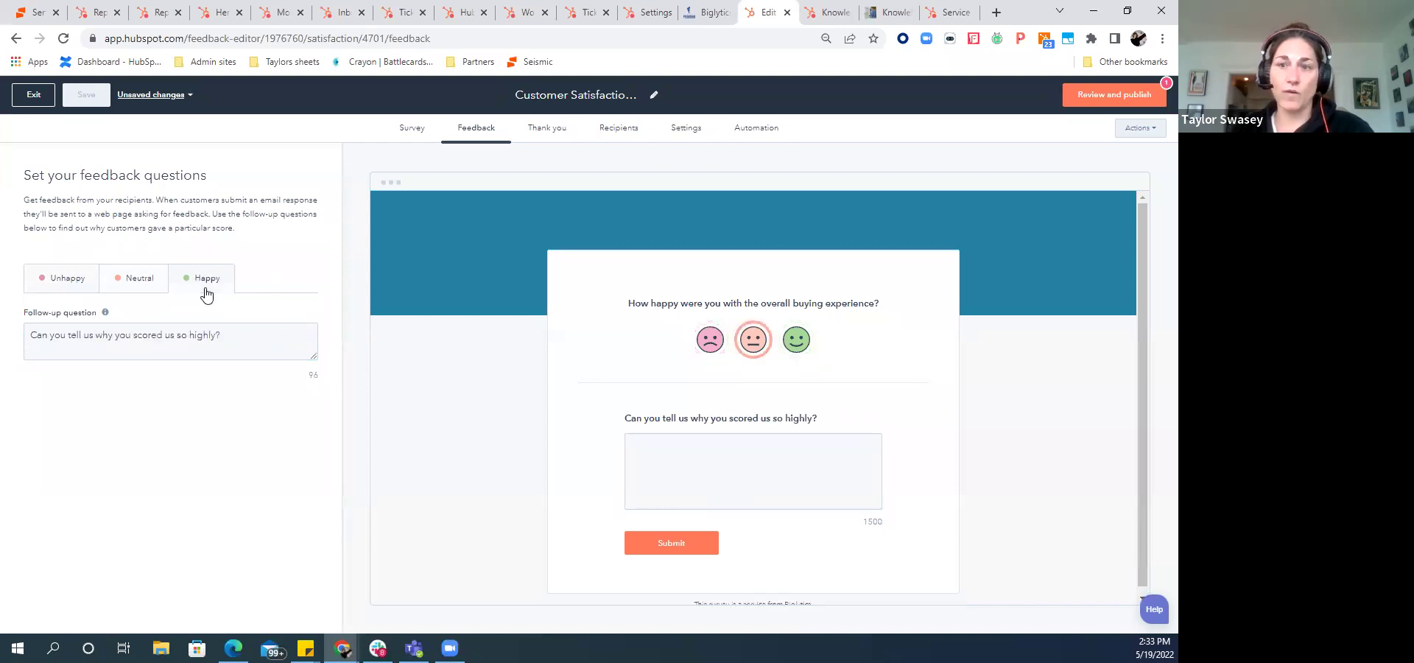
- Review the survey's thank-you messages for happy, unhappy and neutral responses
{"action": "left_click", "coordinate": [547, 130]}
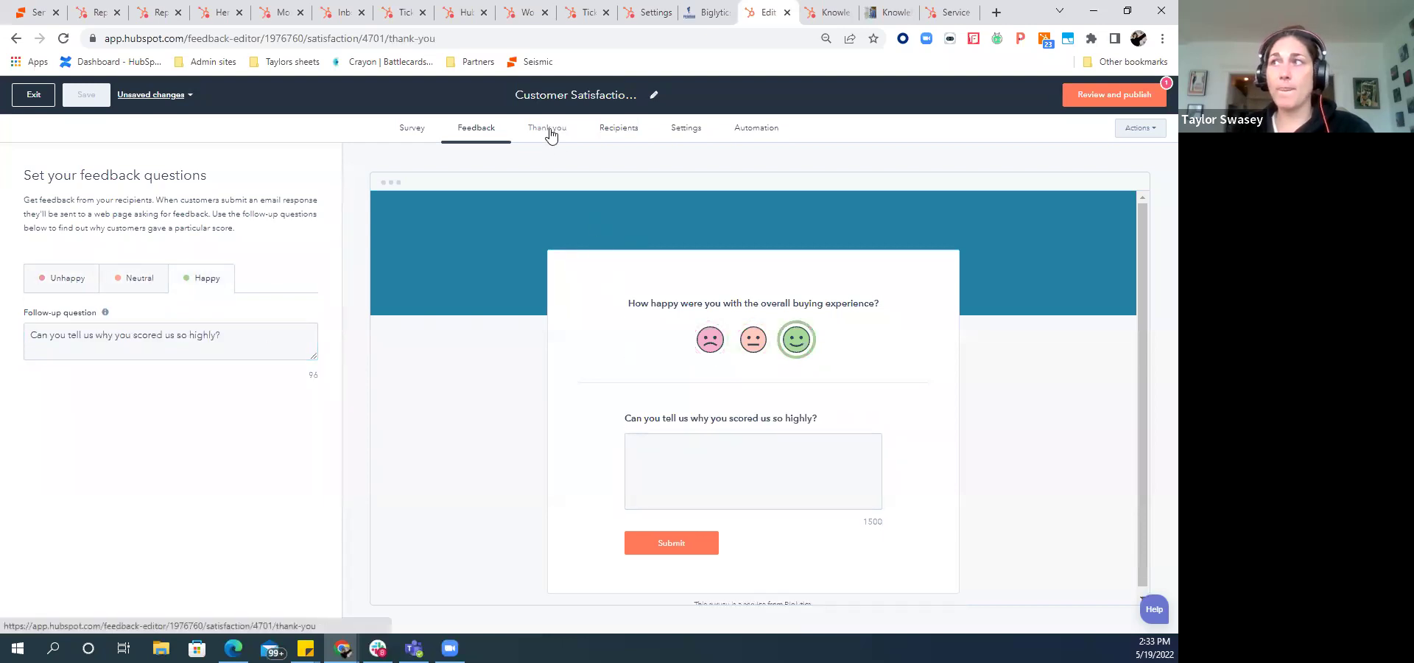
{"action": "scroll", "coordinate": [228, 442], "scroll_direction": "down", "scroll_amount": 1}
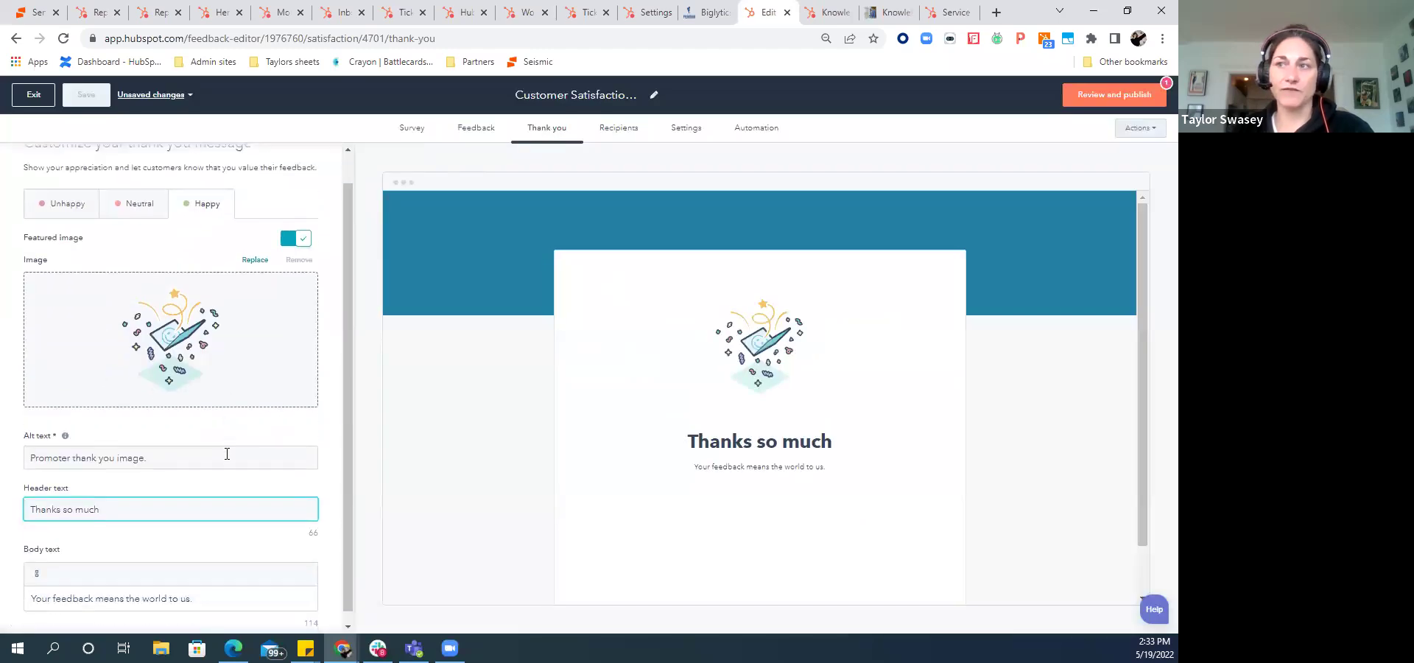
{"action": "left_click", "coordinate": [50, 192]}
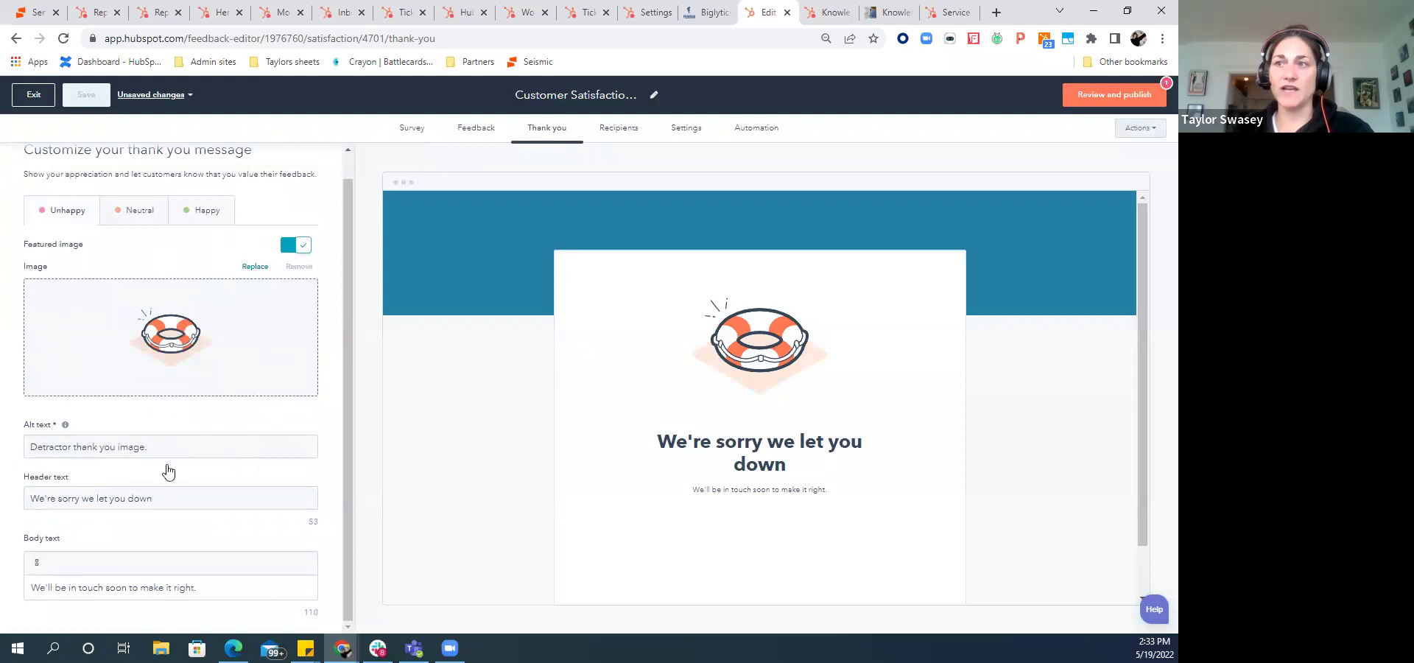
{"action": "left_click", "coordinate": [133, 210]}
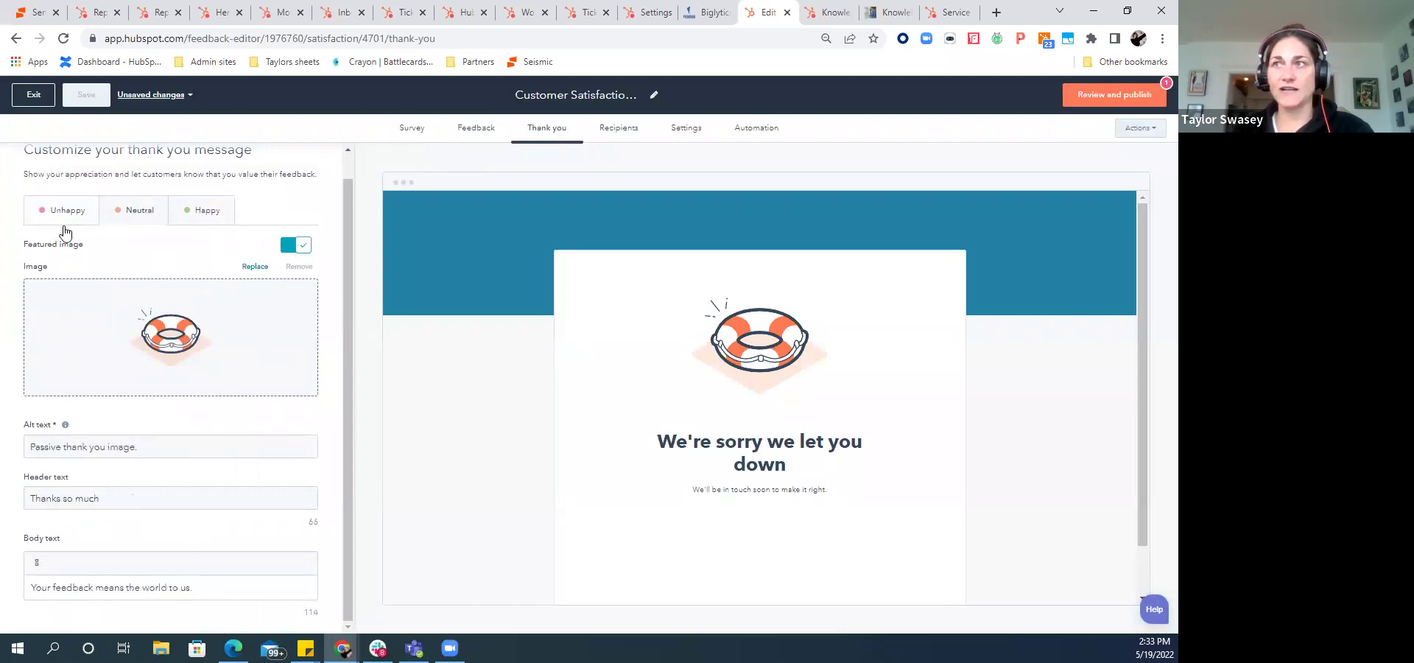
- Look over the survey's recipient criteria and its send timing and notification settings
{"action": "left_click", "coordinate": [627, 129]}
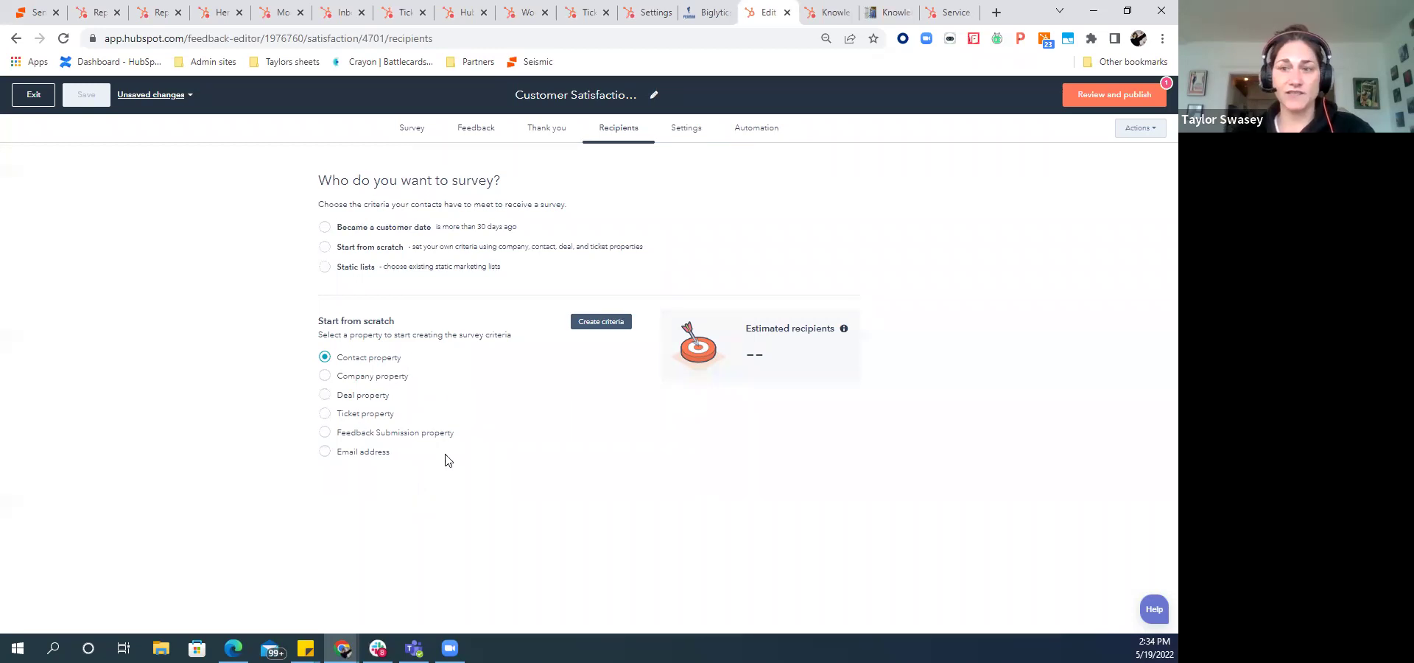
{"action": "left_click", "coordinate": [683, 126]}
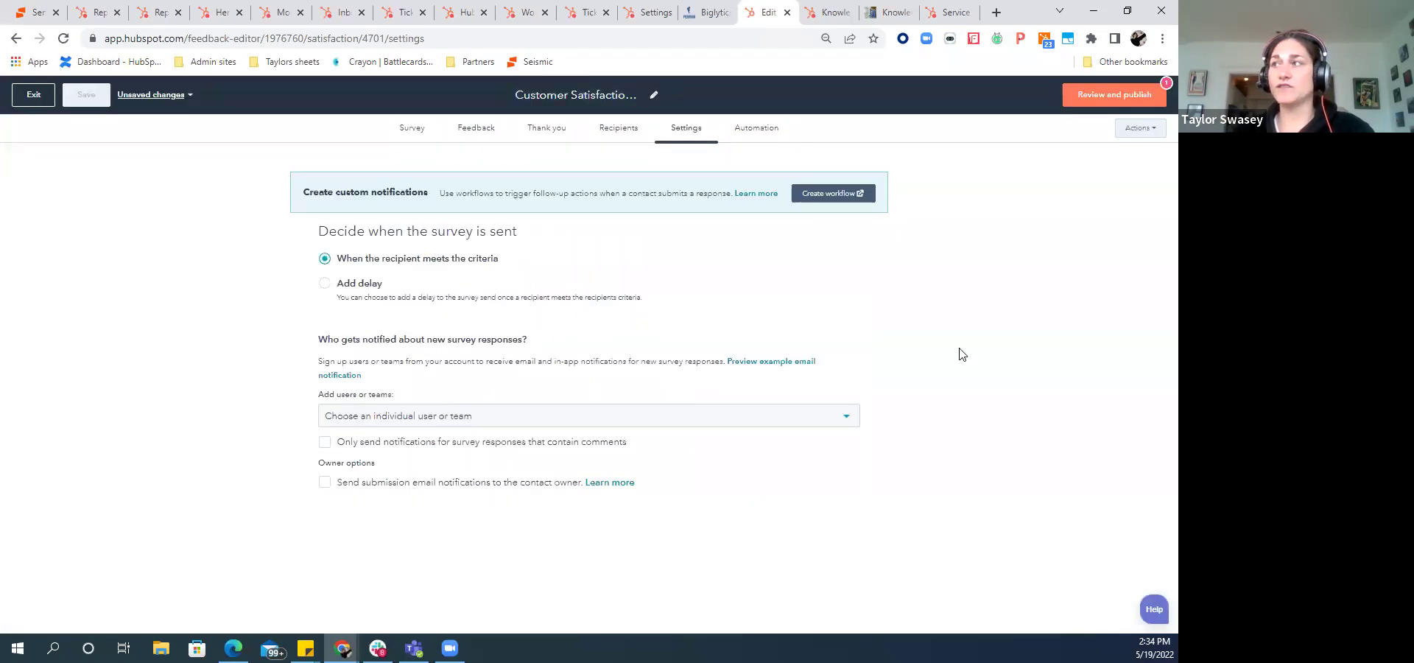
- Start automated follow-up workflows for the survey's Unhappy and Happy responses and view the actions available for them
{"action": "left_click", "coordinate": [748, 128]}
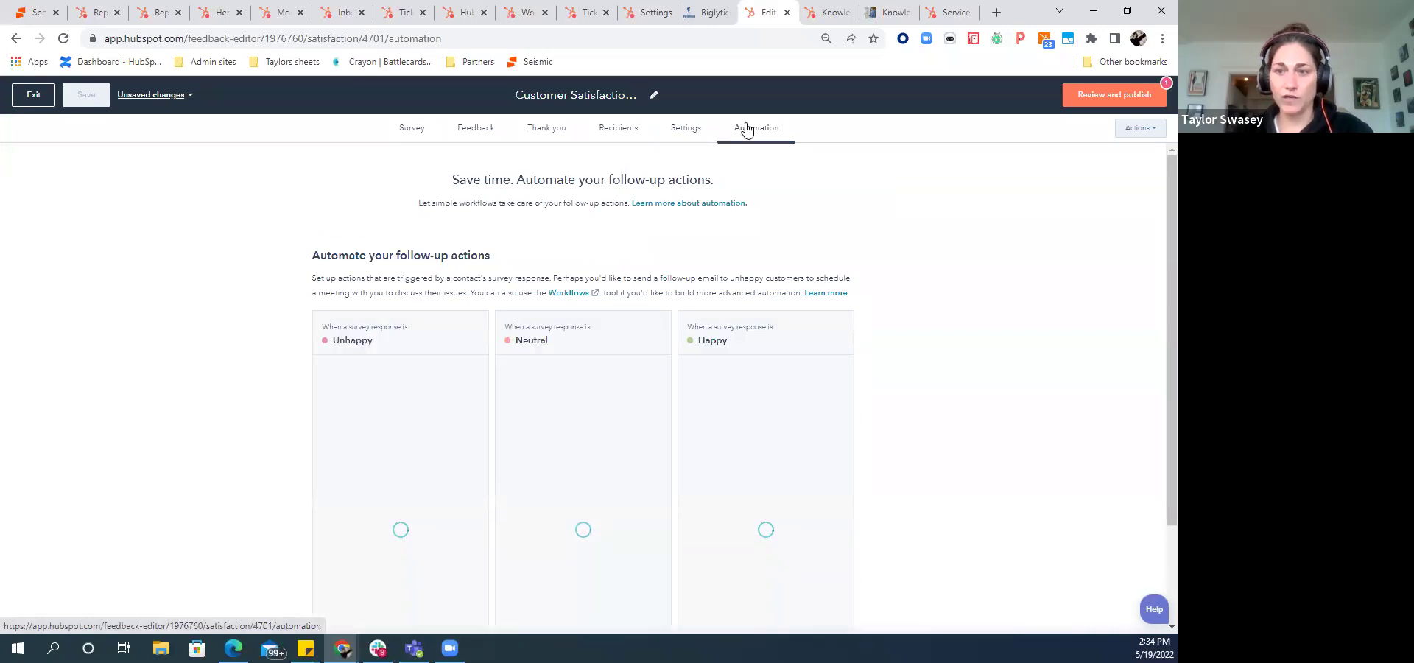
{"action": "left_click", "coordinate": [333, 375]}
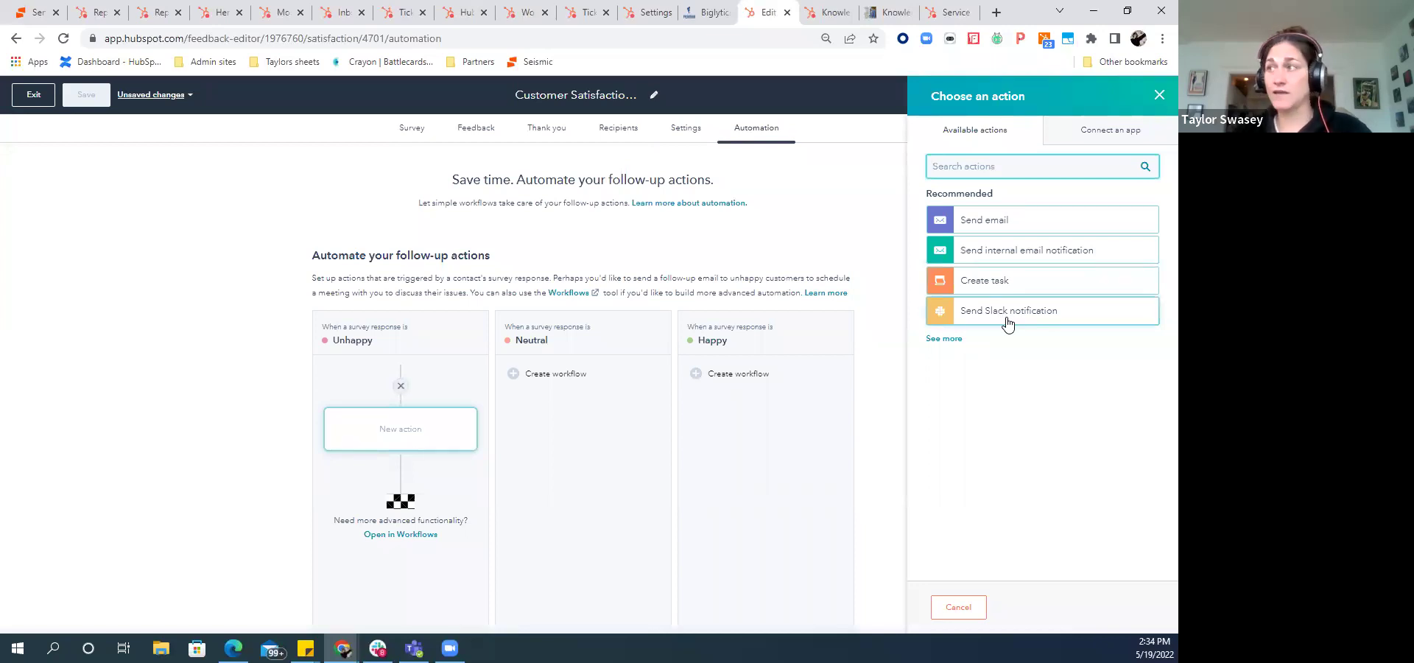
{"action": "left_click", "coordinate": [697, 374]}
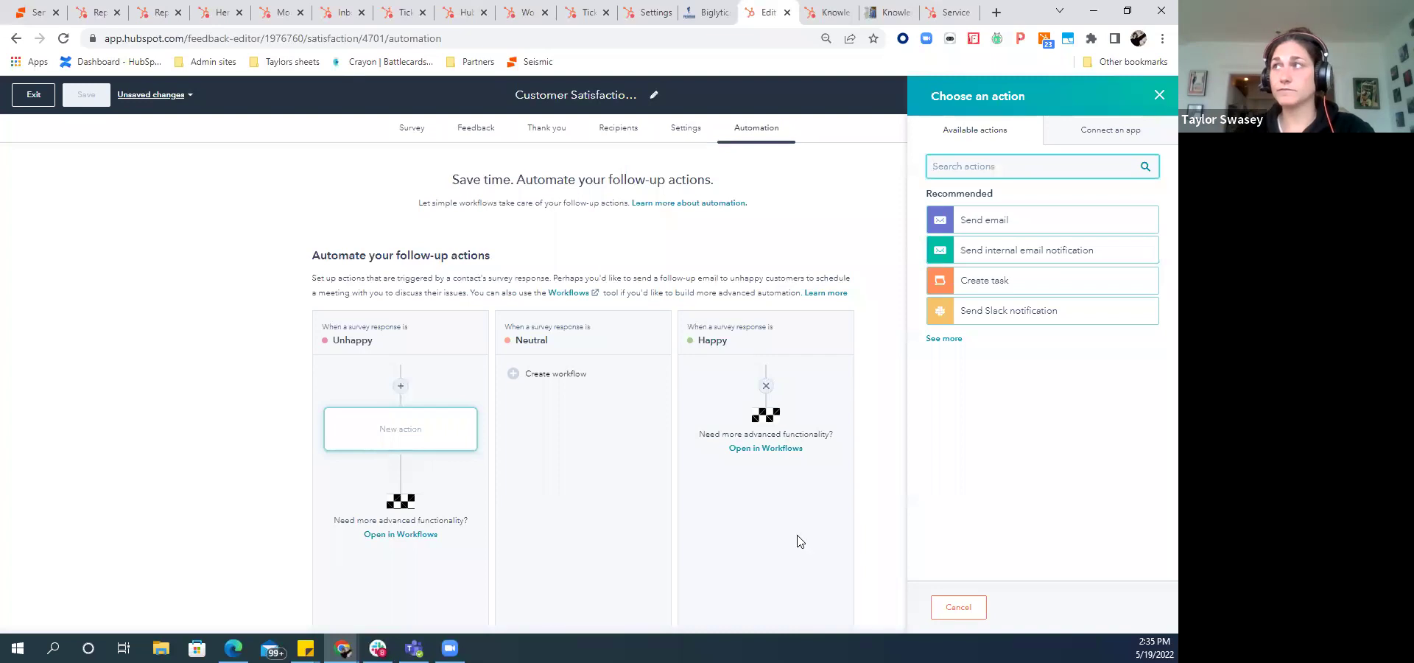
- Look at the knowledge base insights and the public knowledge base homepage, dismissing the chatbot's greeting
{"action": "left_click", "coordinate": [832, 12]}
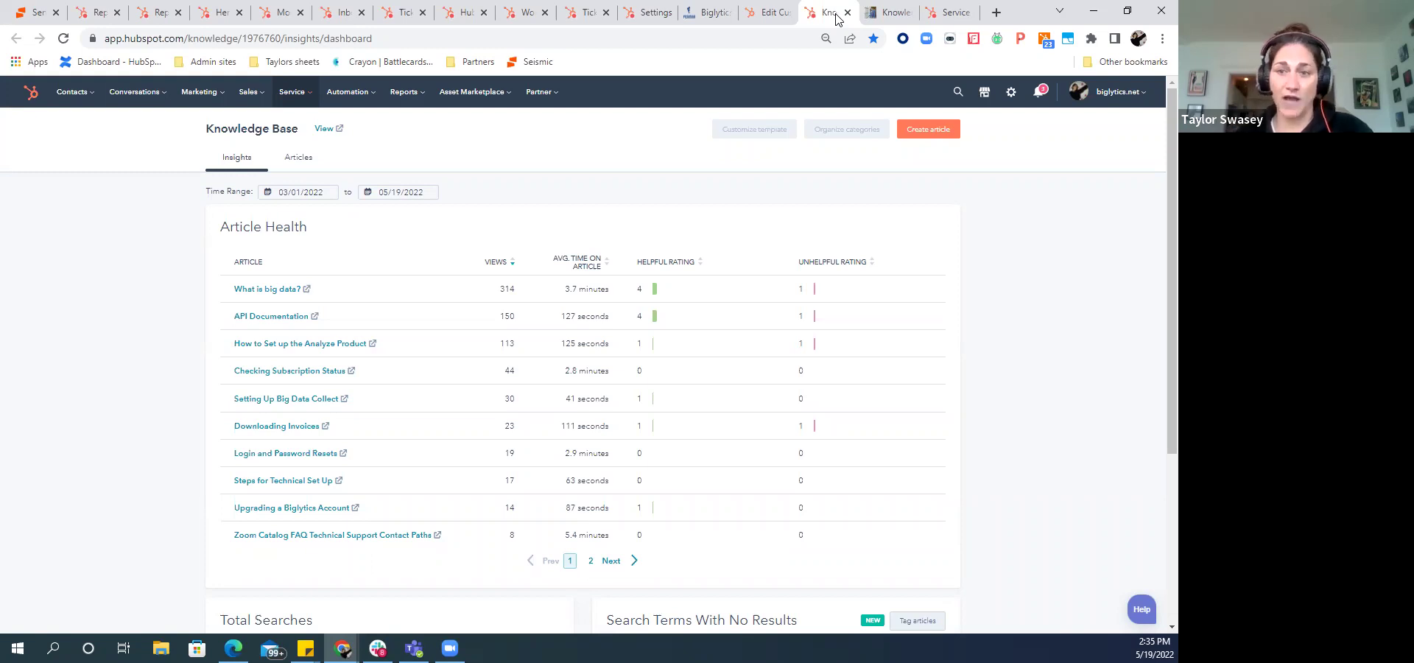
{"action": "left_click", "coordinate": [891, 12]}
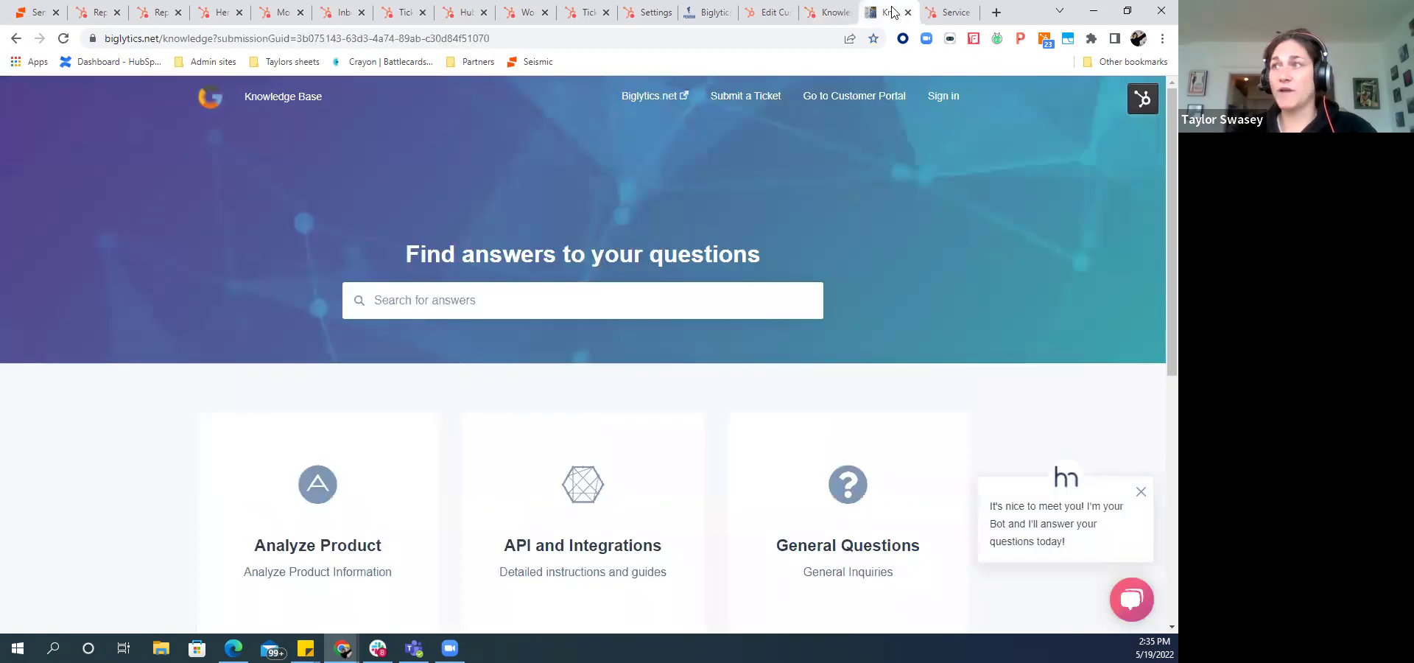
{"action": "left_click", "coordinate": [1141, 491]}
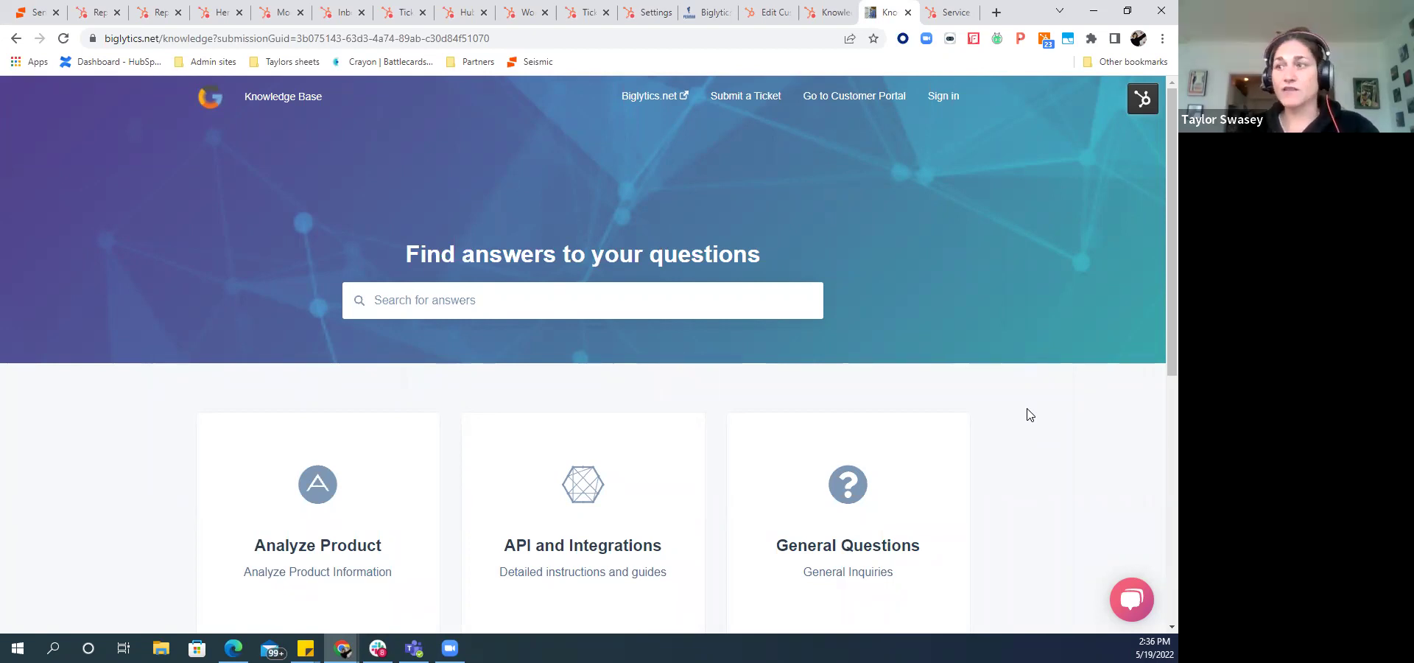
- Open the Using Biglytics category in the public knowledge base and browse its articles and category list
{"action": "scroll", "coordinate": [512, 328], "scroll_direction": "down", "scroll_amount": 5}
{"action": "left_click", "coordinate": [872, 450]}
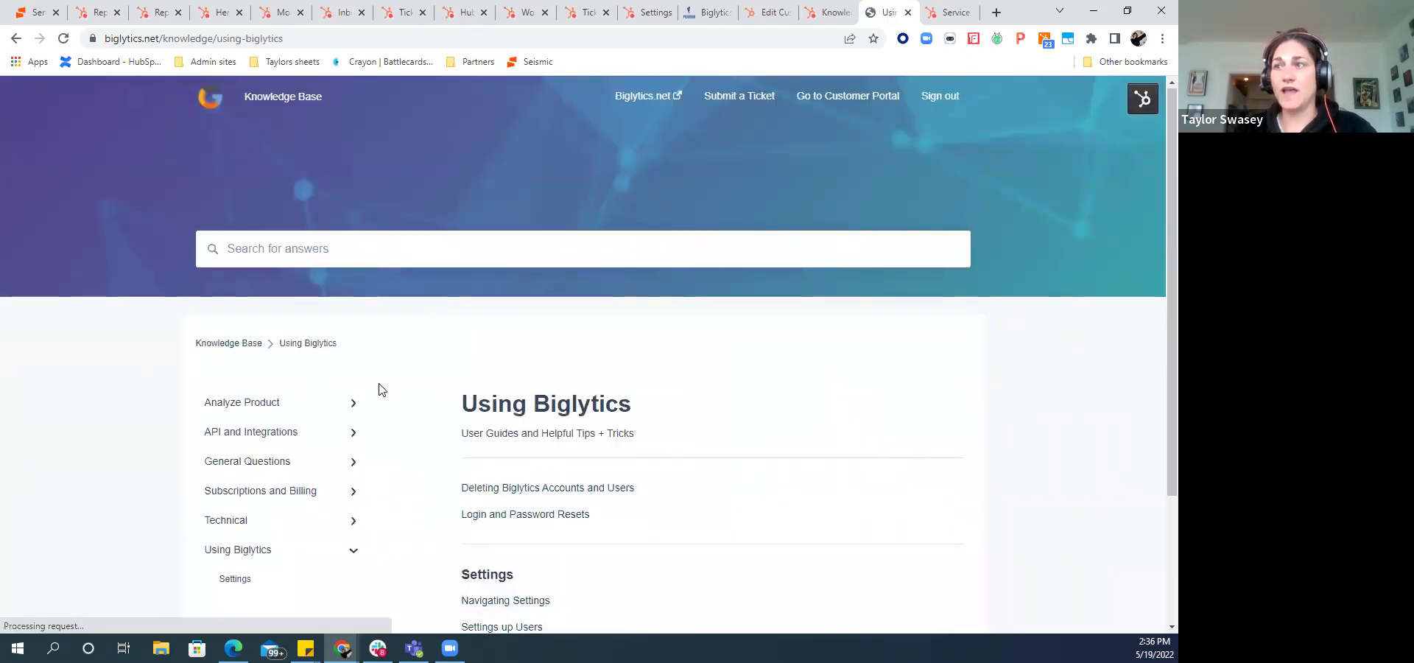
{"action": "scroll", "coordinate": [374, 422], "scroll_direction": "down", "scroll_amount": 3}
{"action": "scroll", "coordinate": [381, 368], "scroll_direction": "up", "scroll_amount": 3}
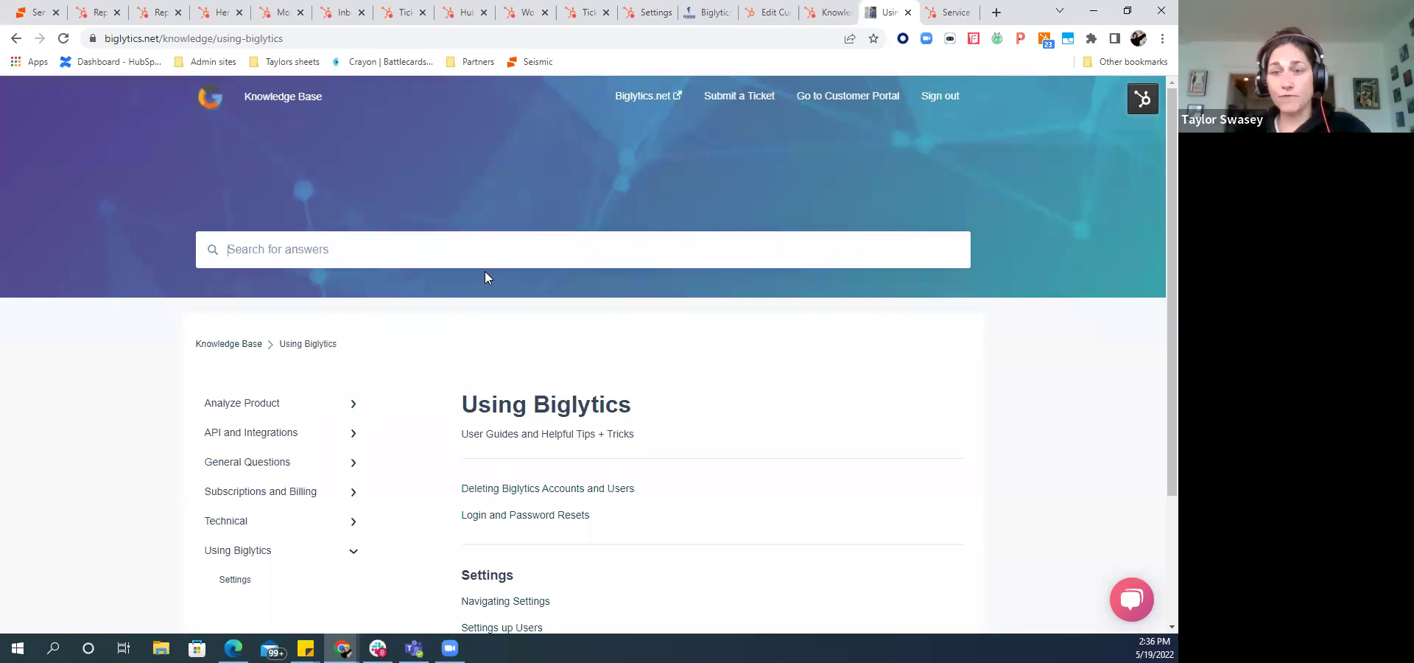
{"action": "scroll", "coordinate": [908, 398], "scroll_direction": "down", "scroll_amount": 1}
{"action": "scroll", "coordinate": [906, 383], "scroll_direction": "up", "scroll_amount": 1}
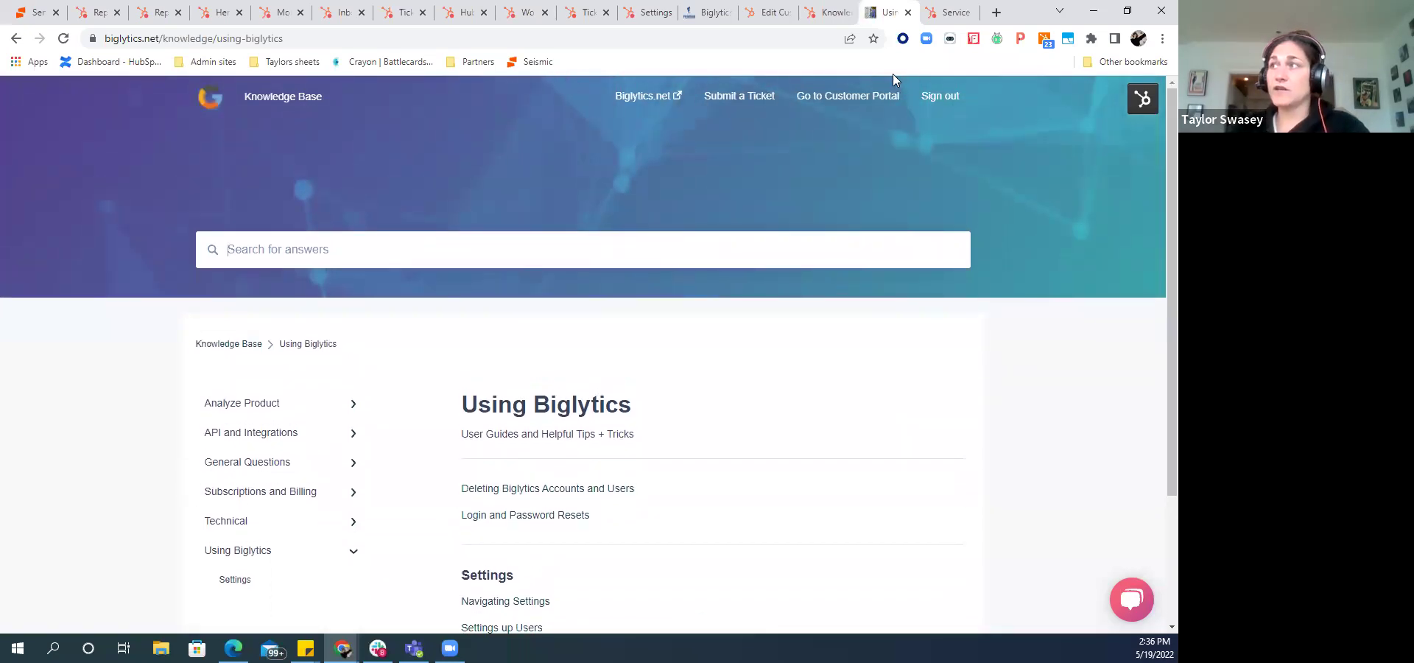
- Look over the knowledge base's Submit a Ticket form and go to the customer portal's ticket list
{"action": "left_click", "coordinate": [764, 101]}
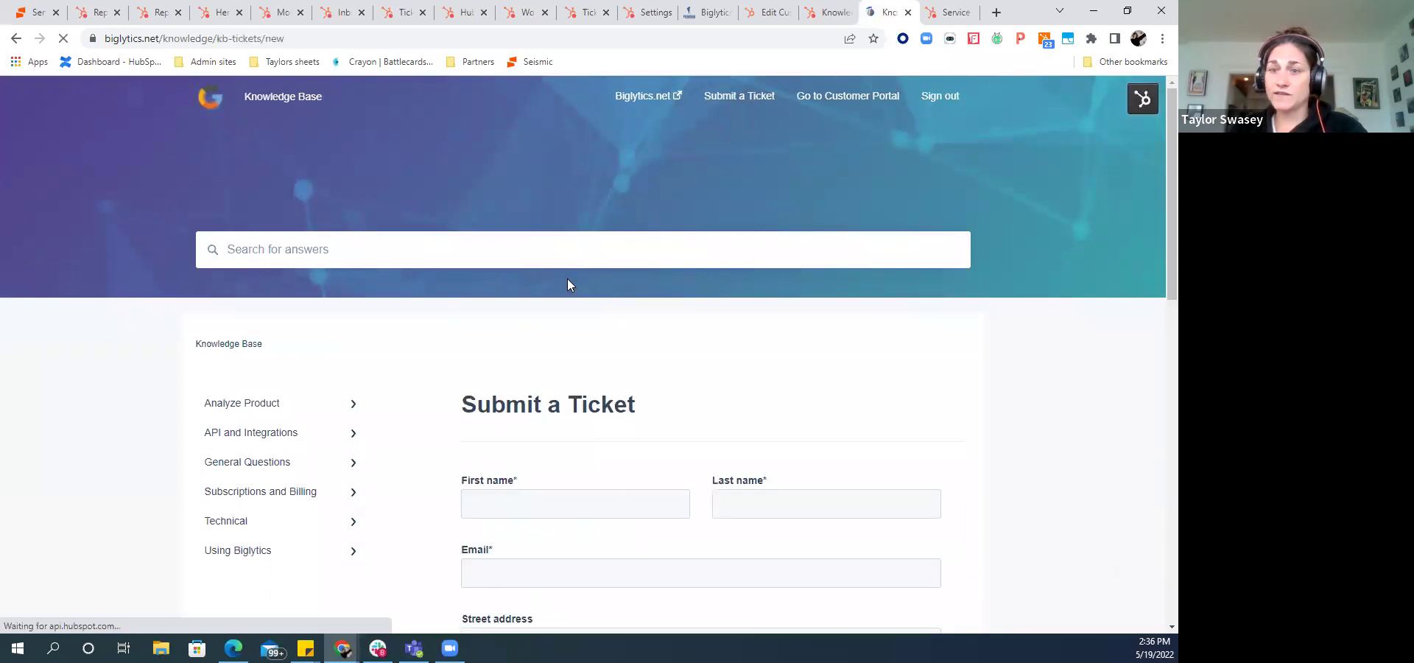
{"action": "scroll", "coordinate": [591, 313], "scroll_direction": "down", "scroll_amount": 3}
{"action": "scroll", "coordinate": [811, 185], "scroll_direction": "up", "scroll_amount": 3}
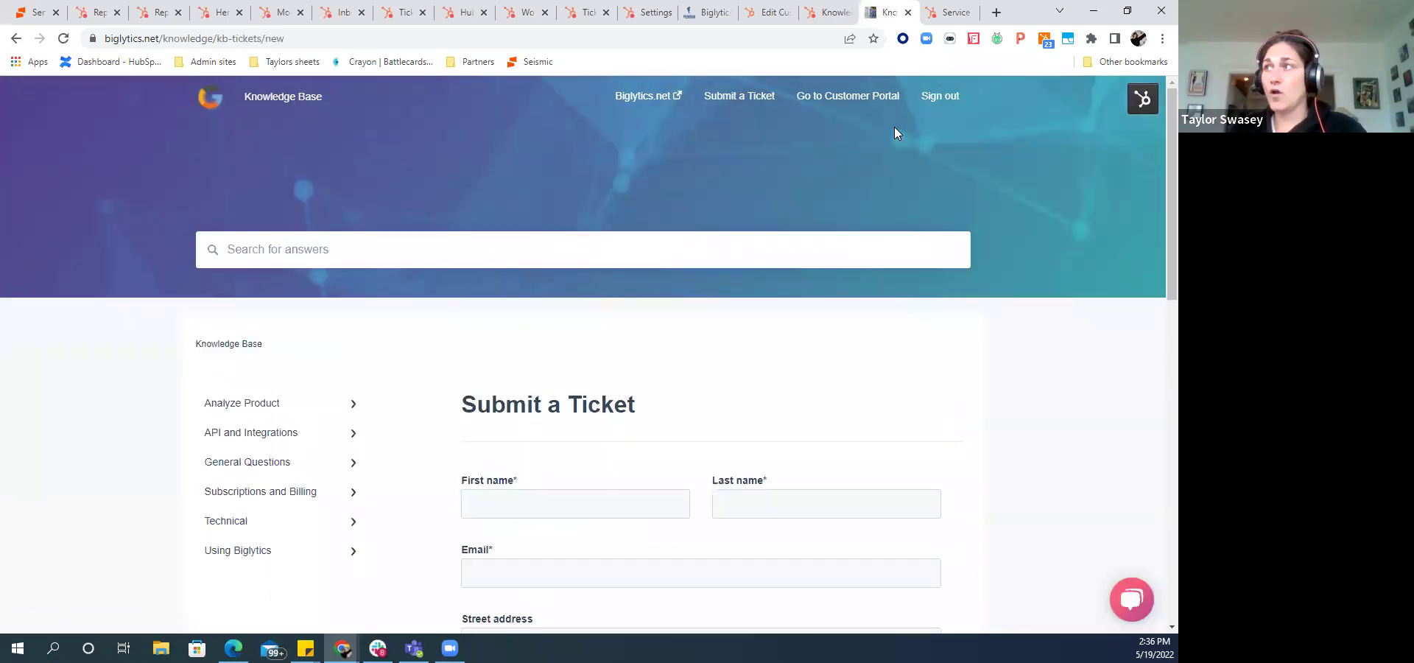
{"action": "left_click", "coordinate": [859, 108]}
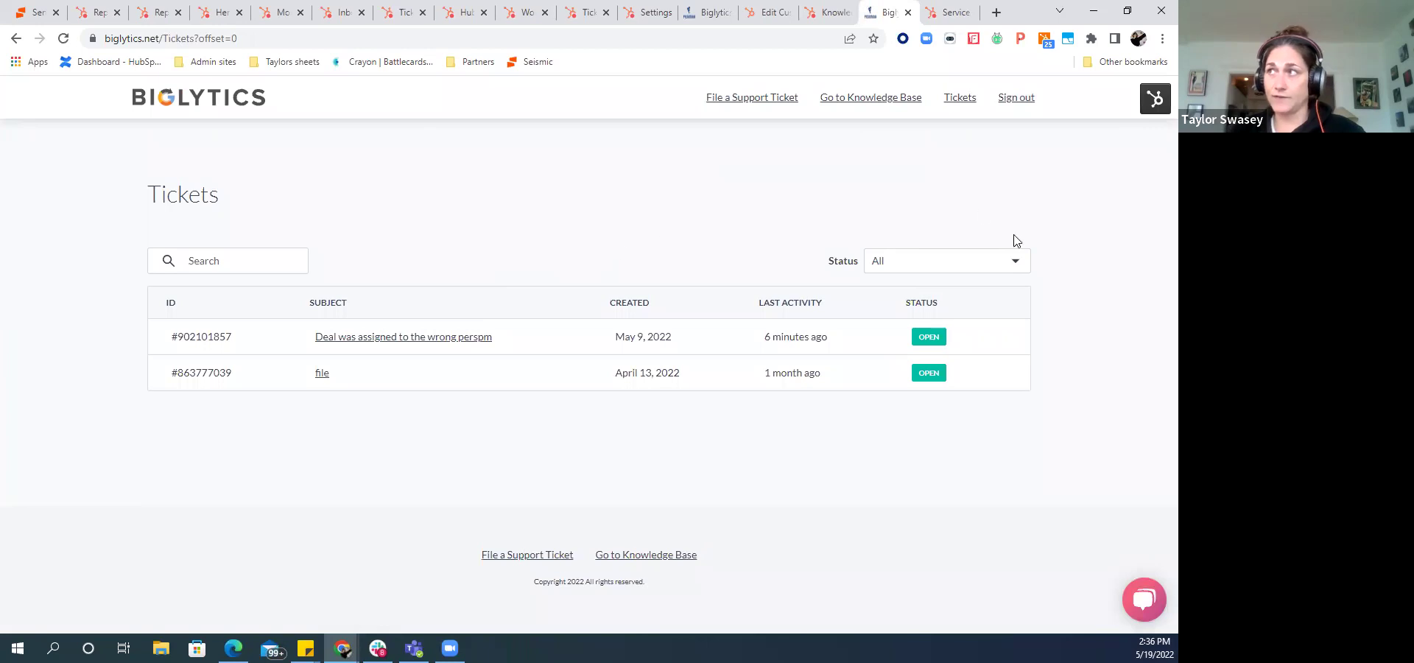
- Review the knowledge base insights for article health, total searches, search terms with no results and most searched terms
{"action": "left_click", "coordinate": [829, 12]}
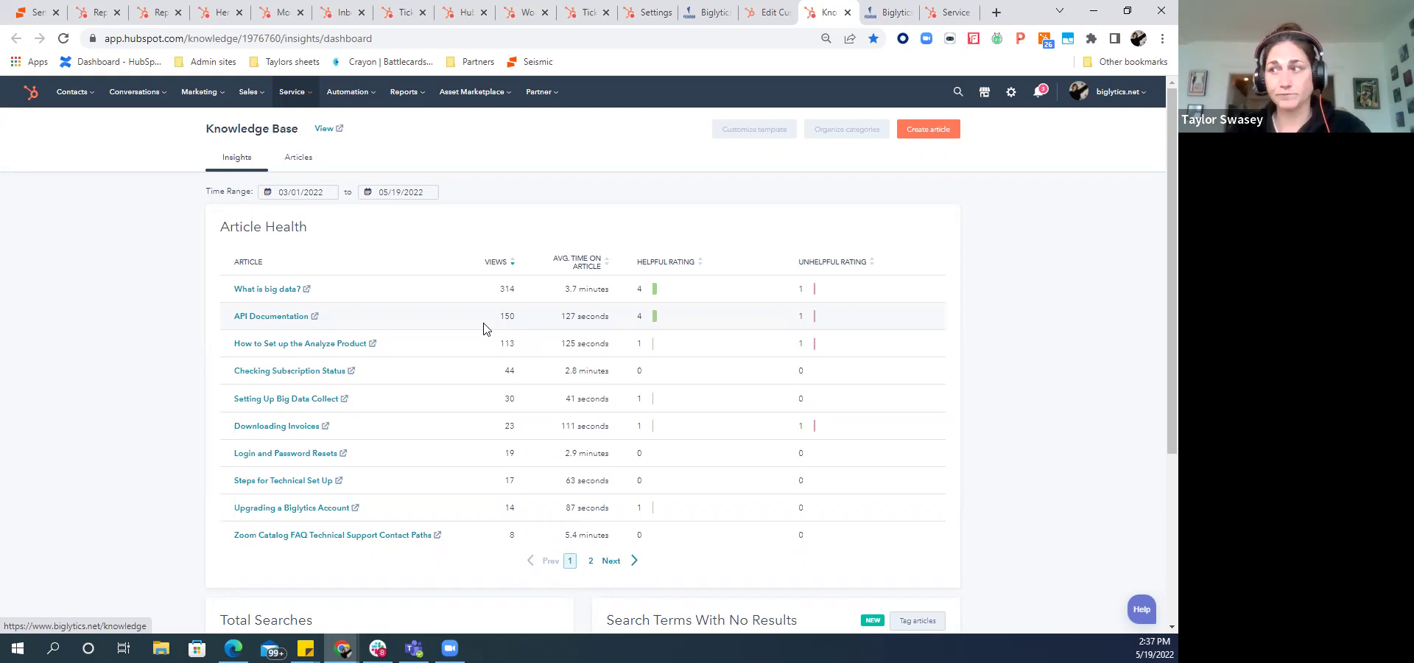
{"action": "scroll", "coordinate": [489, 328], "scroll_direction": "down", "scroll_amount": 6}
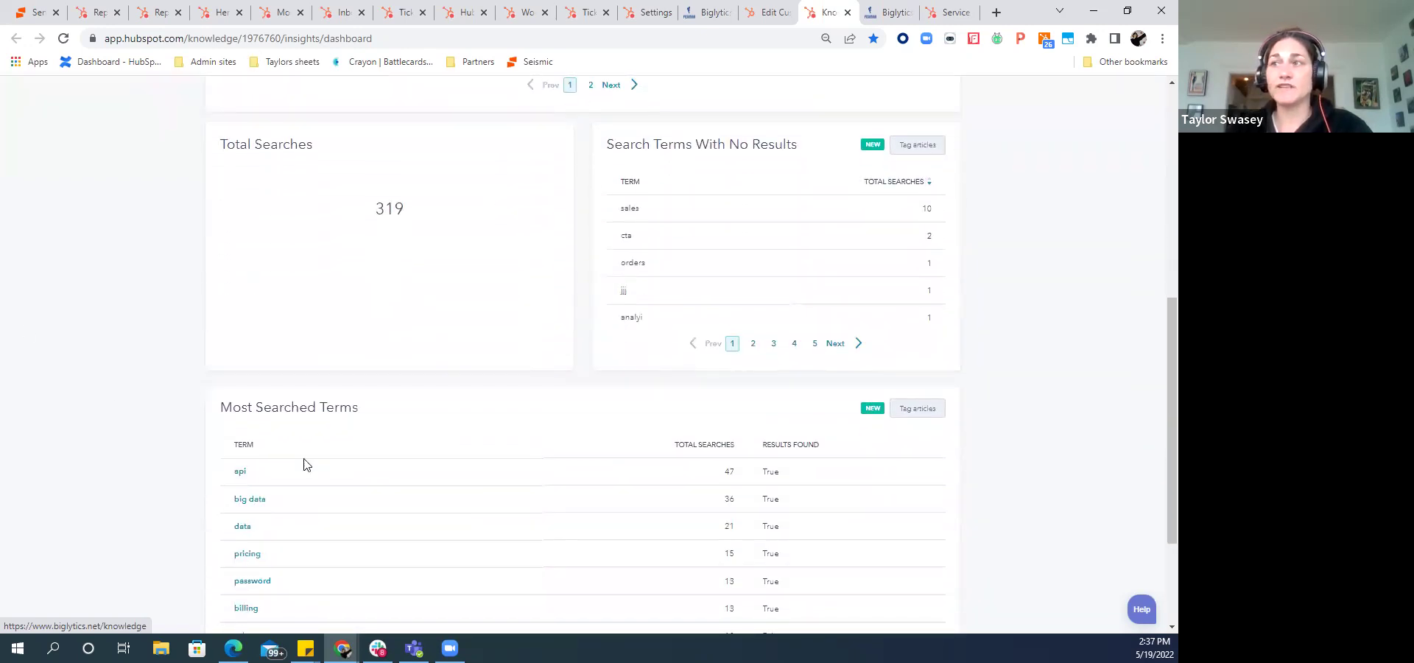
{"action": "mouse_move", "coordinate": [735, 213]}
{"action": "scroll", "coordinate": [734, 214], "scroll_direction": "down", "scroll_amount": 2}
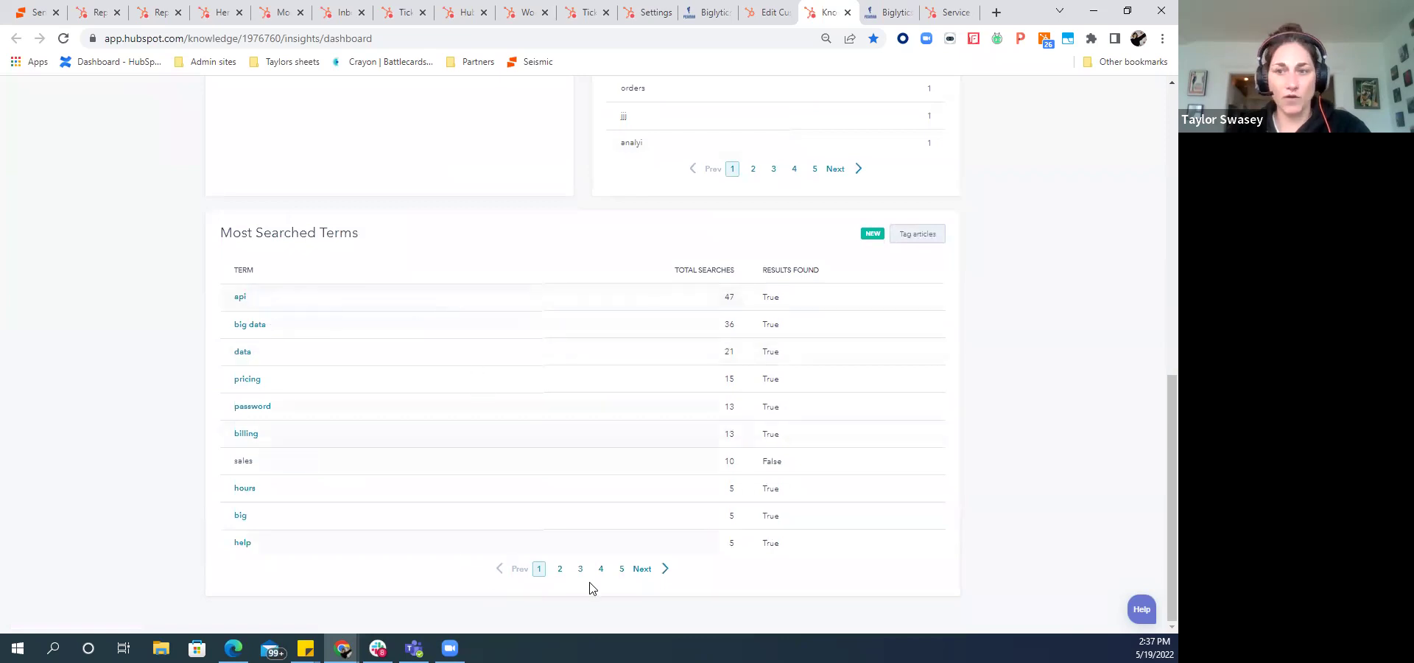
{"action": "scroll", "coordinate": [625, 575], "scroll_direction": "up", "scroll_amount": 10}
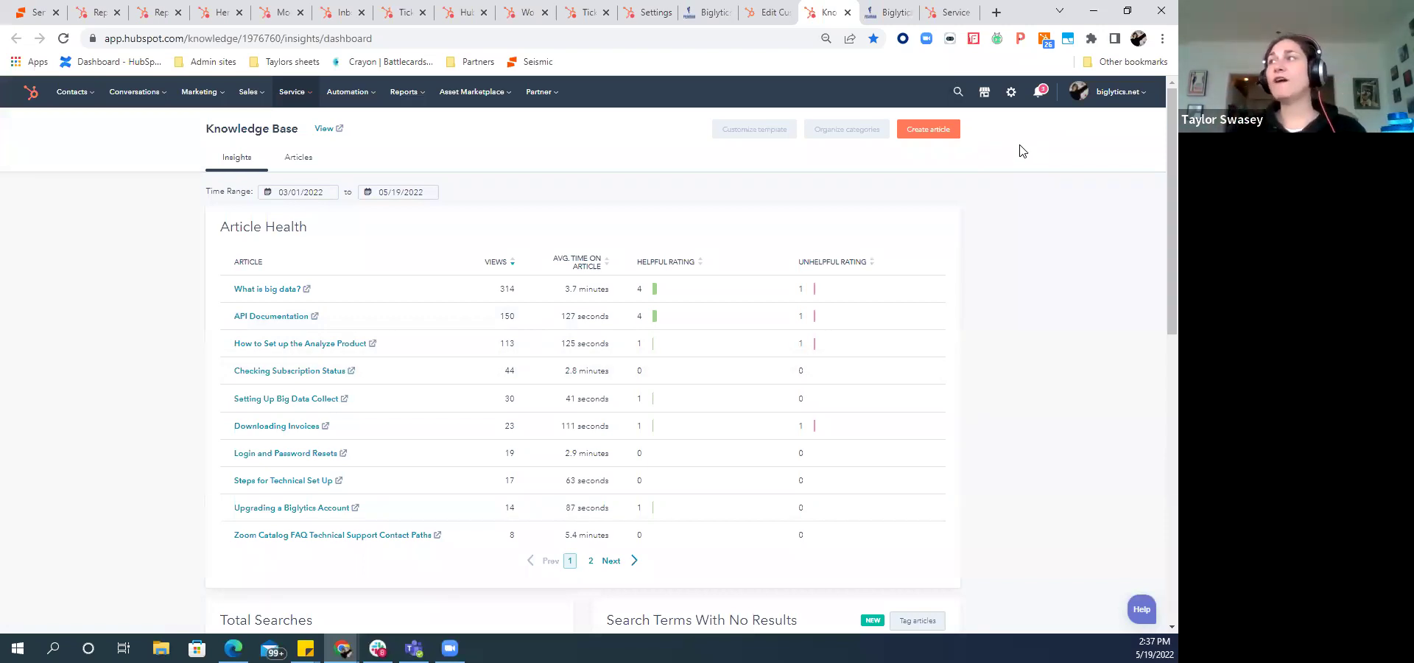
- View the service analytics report on average time to close ticket, dismissing the tool's satisfaction prompt
{"action": "left_click", "coordinate": [956, 13]}
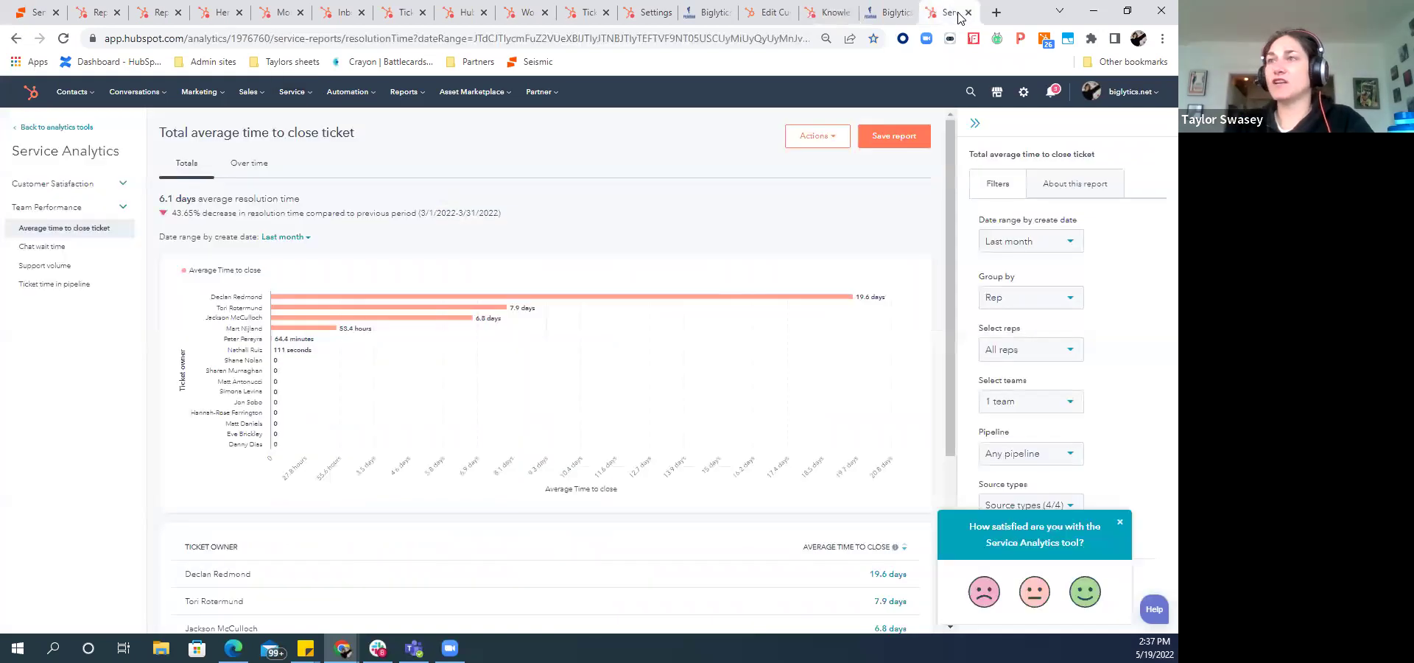
{"action": "left_click", "coordinate": [1121, 525]}
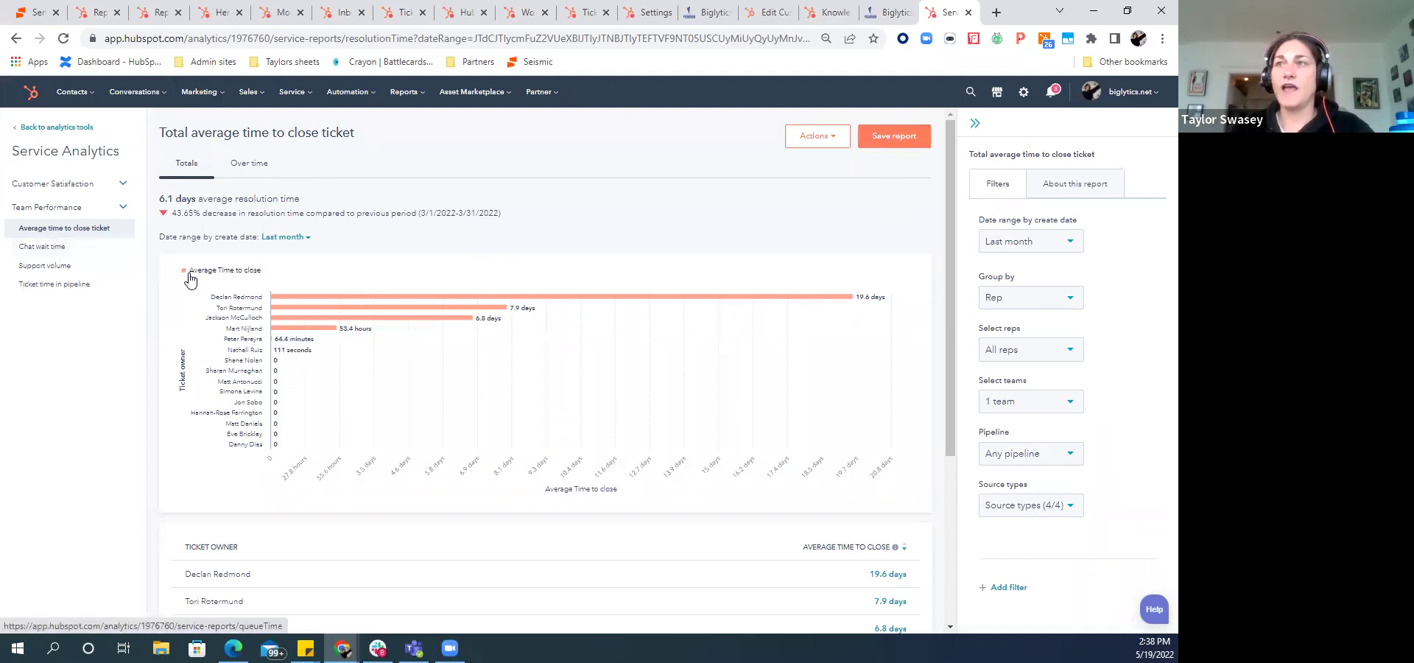
{"action": "right_click", "coordinate": [235, 371]}
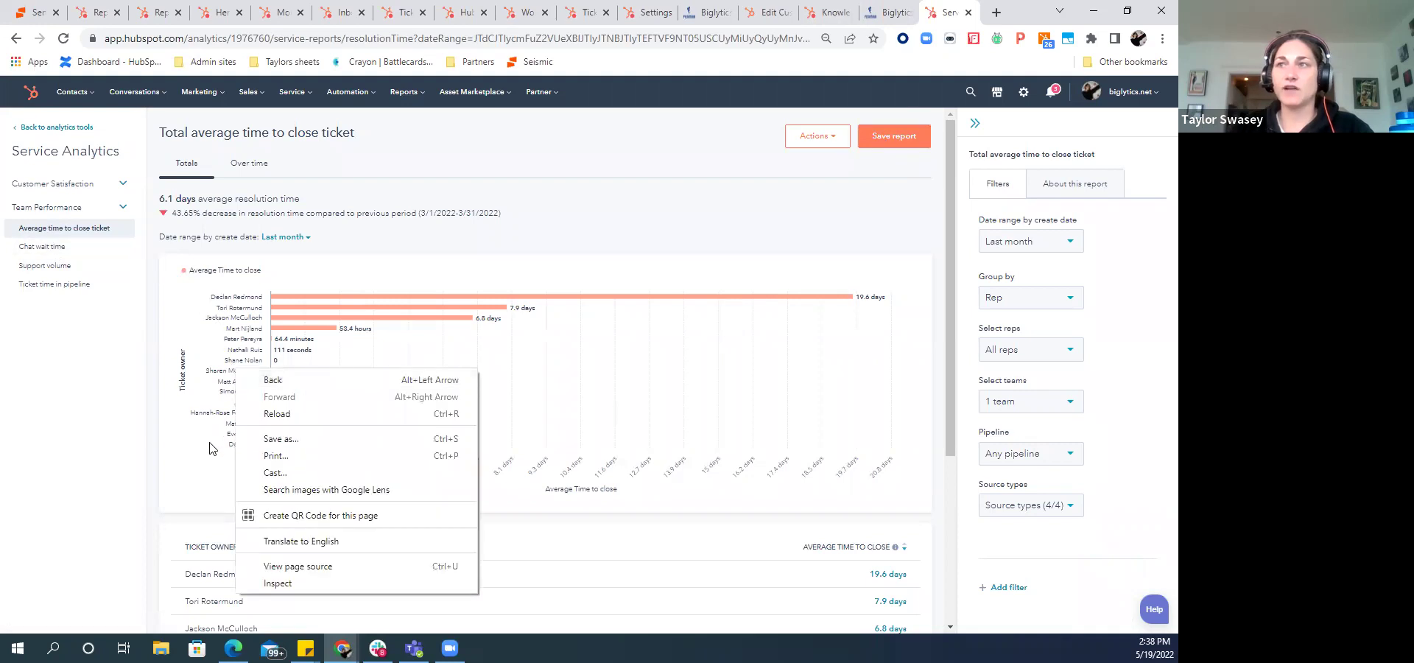
{"action": "left_click", "coordinate": [210, 446]}
- Review the Chat wait time and Support volume reports, including the support volume breakdown by ticket owner
{"action": "left_click", "coordinate": [88, 246]}
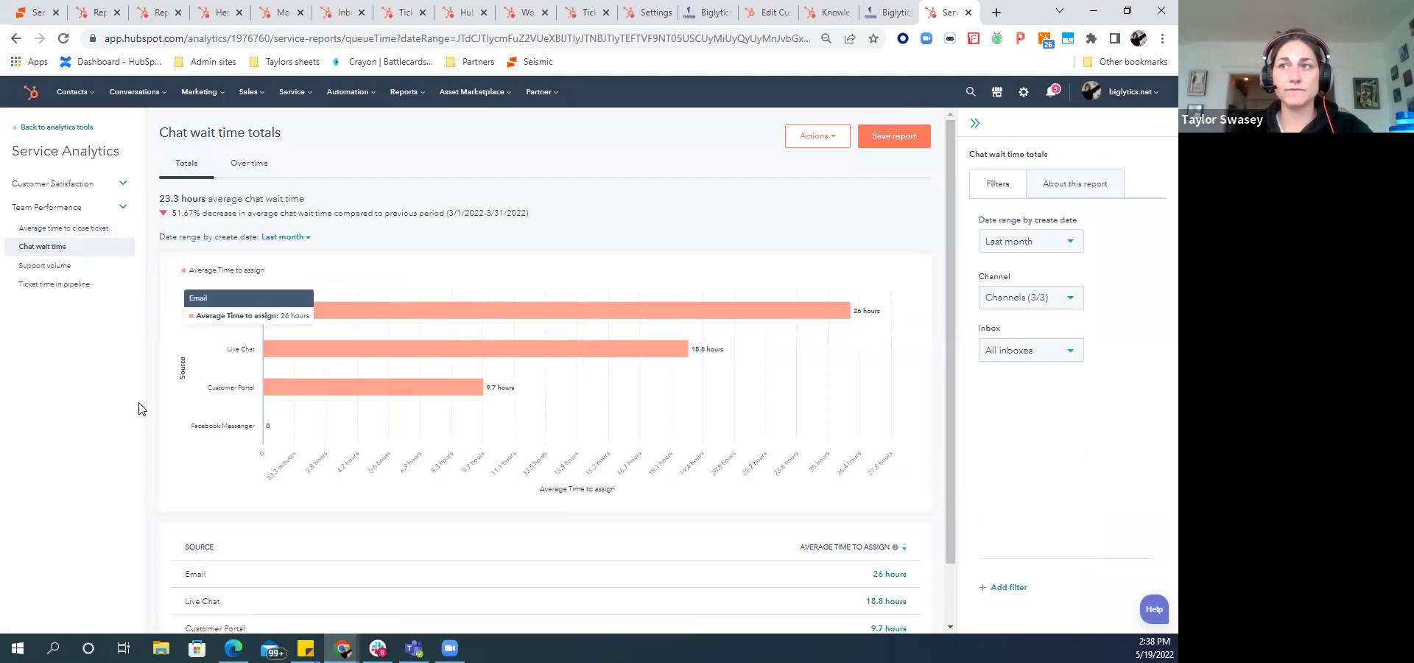
{"action": "left_click", "coordinate": [51, 267]}
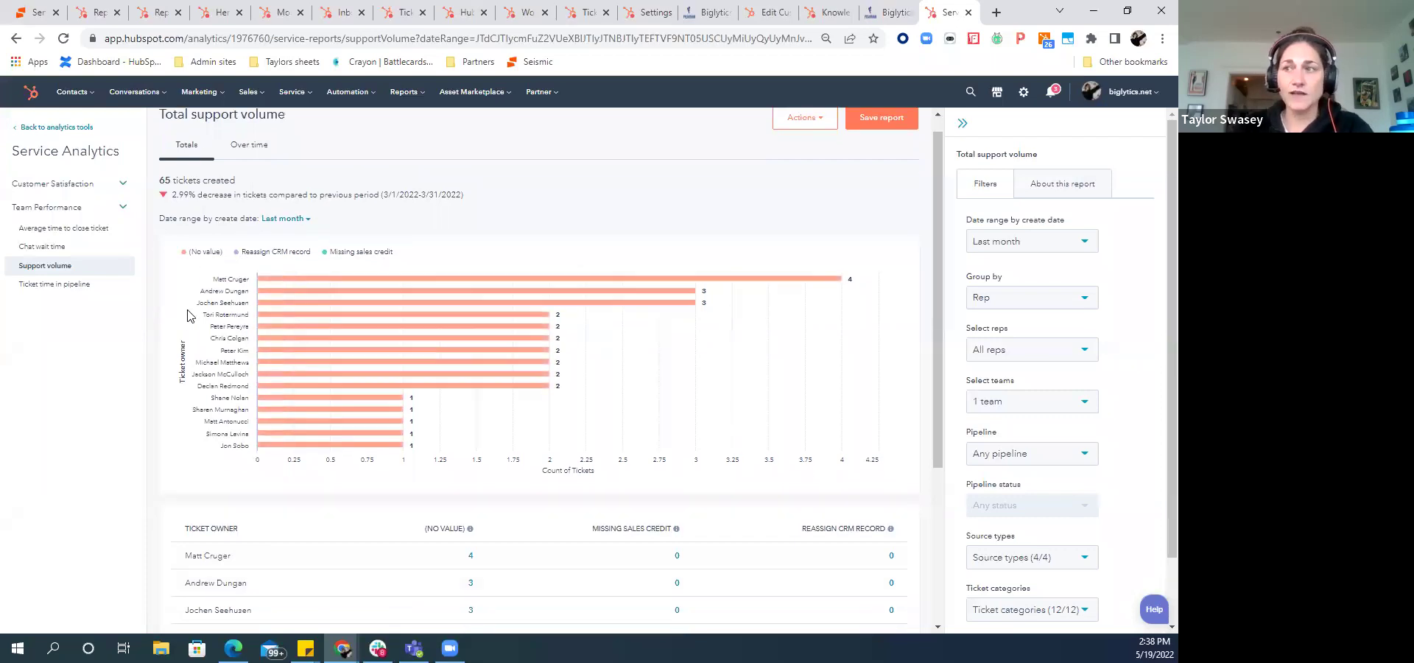
{"action": "scroll", "coordinate": [433, 284], "scroll_direction": "down", "scroll_amount": 3}
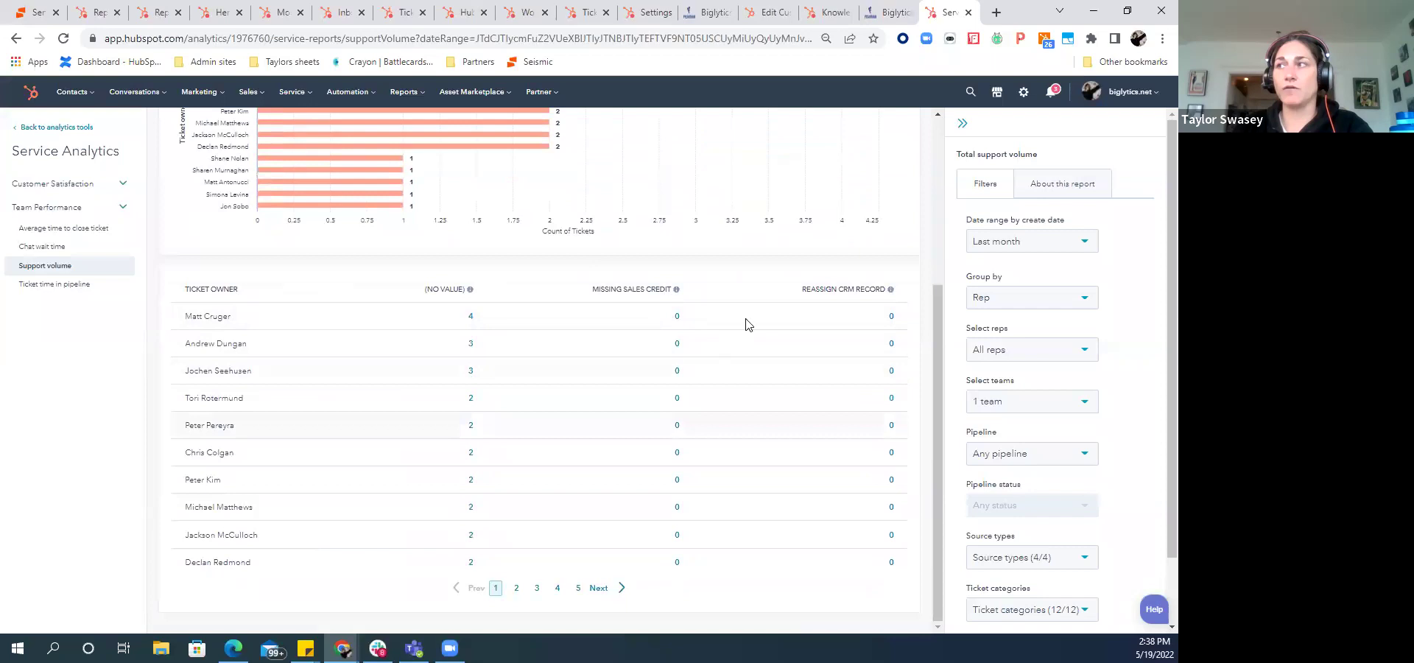
- Review the Ticket time in pipeline report and the Customer satisfaction score (CSAT) report
{"action": "left_click", "coordinate": [82, 288]}
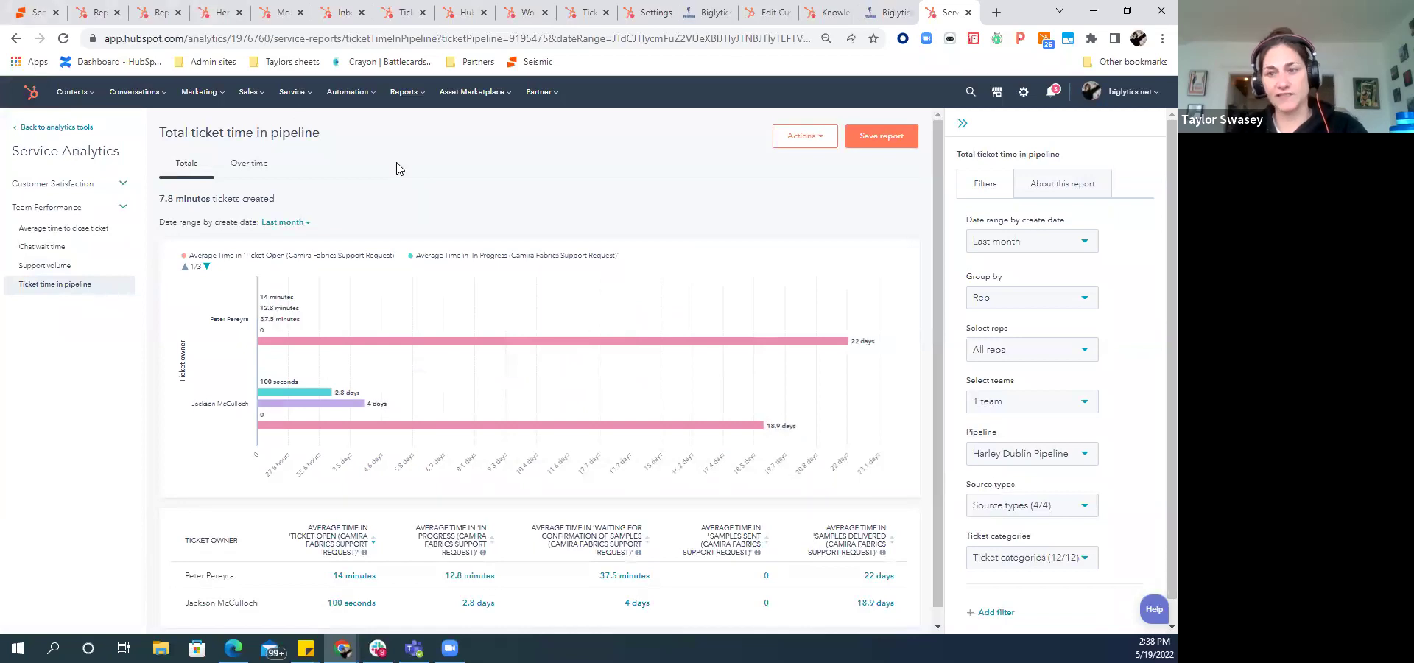
{"action": "scroll", "coordinate": [389, 206], "scroll_direction": "down", "scroll_amount": 1}
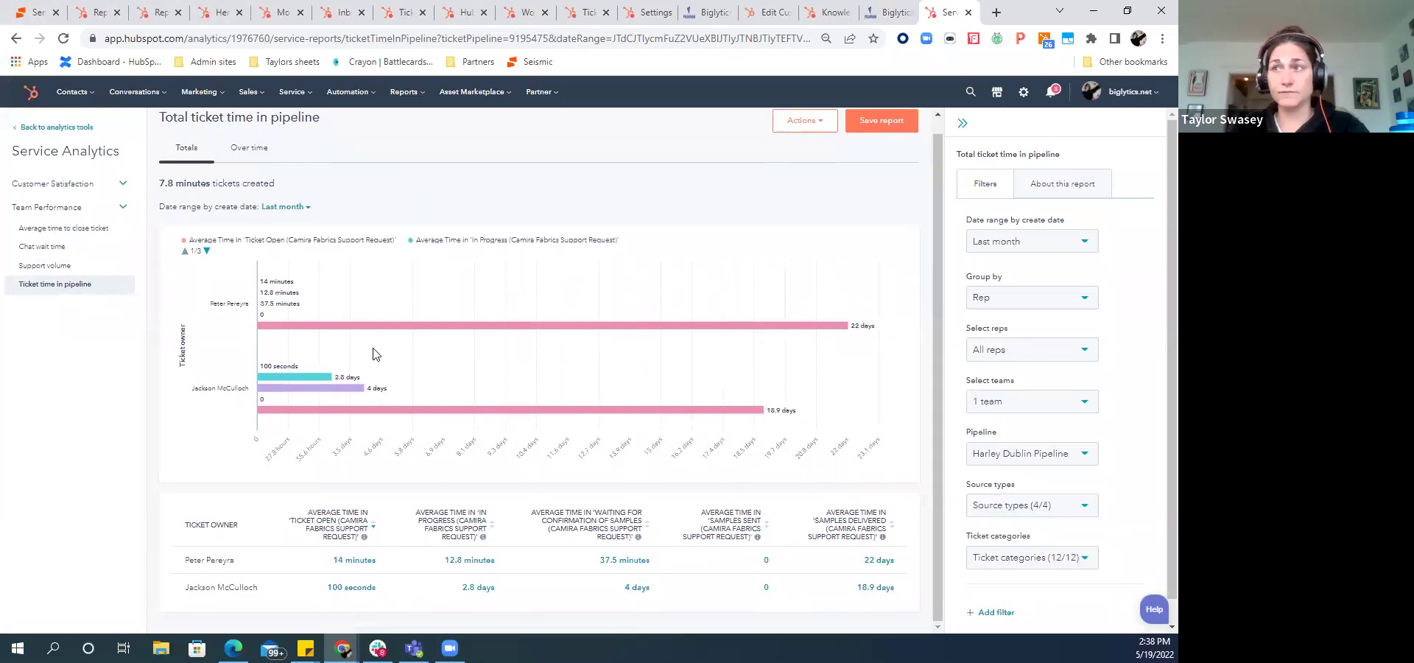
{"action": "left_click", "coordinate": [66, 188]}
{"action": "left_click", "coordinate": [41, 211]}
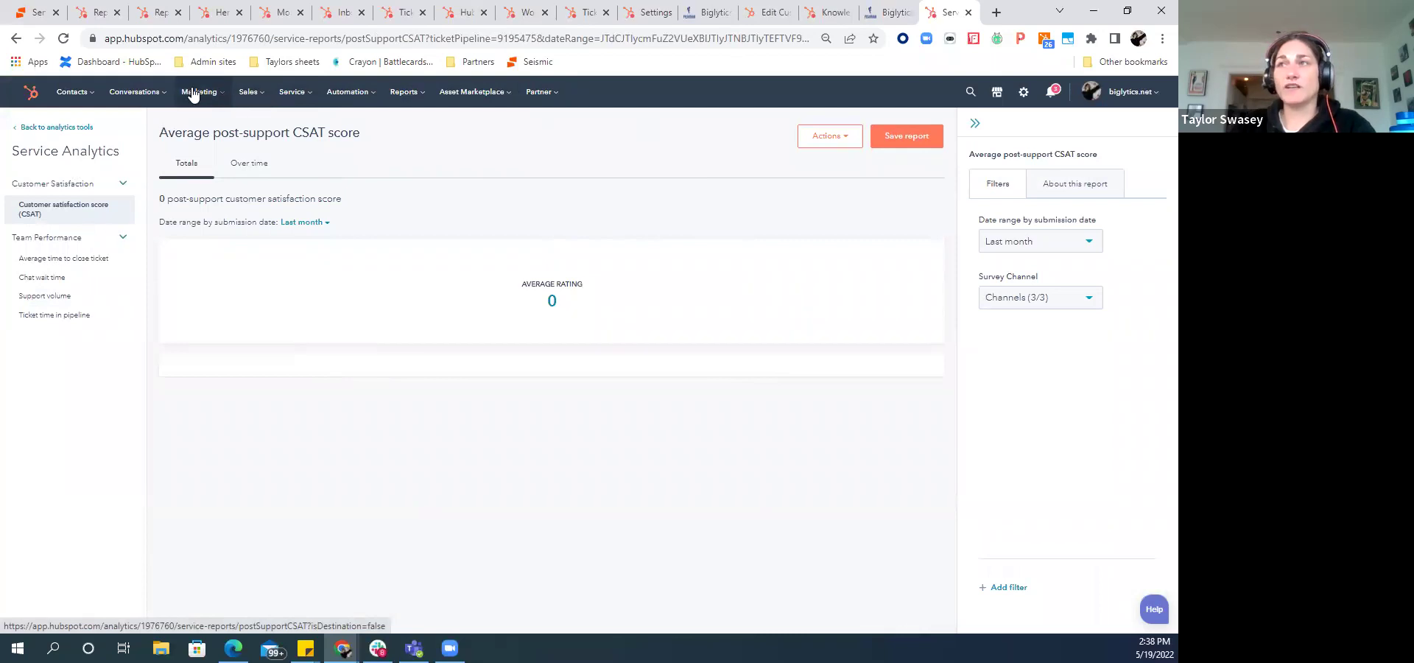
- Open the Chatflows list in a new browser tab and switch to it
{"action": "left_click", "coordinate": [293, 94]}
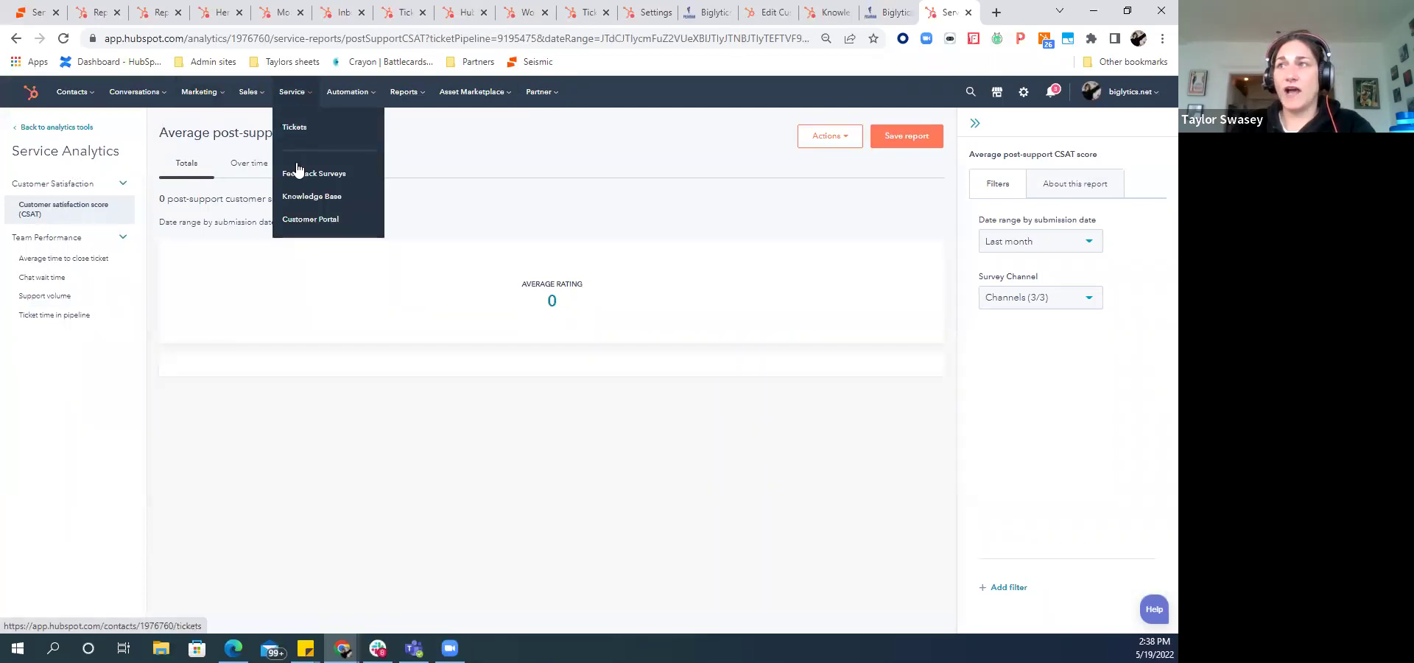
{"action": "left_click", "coordinate": [261, 93]}
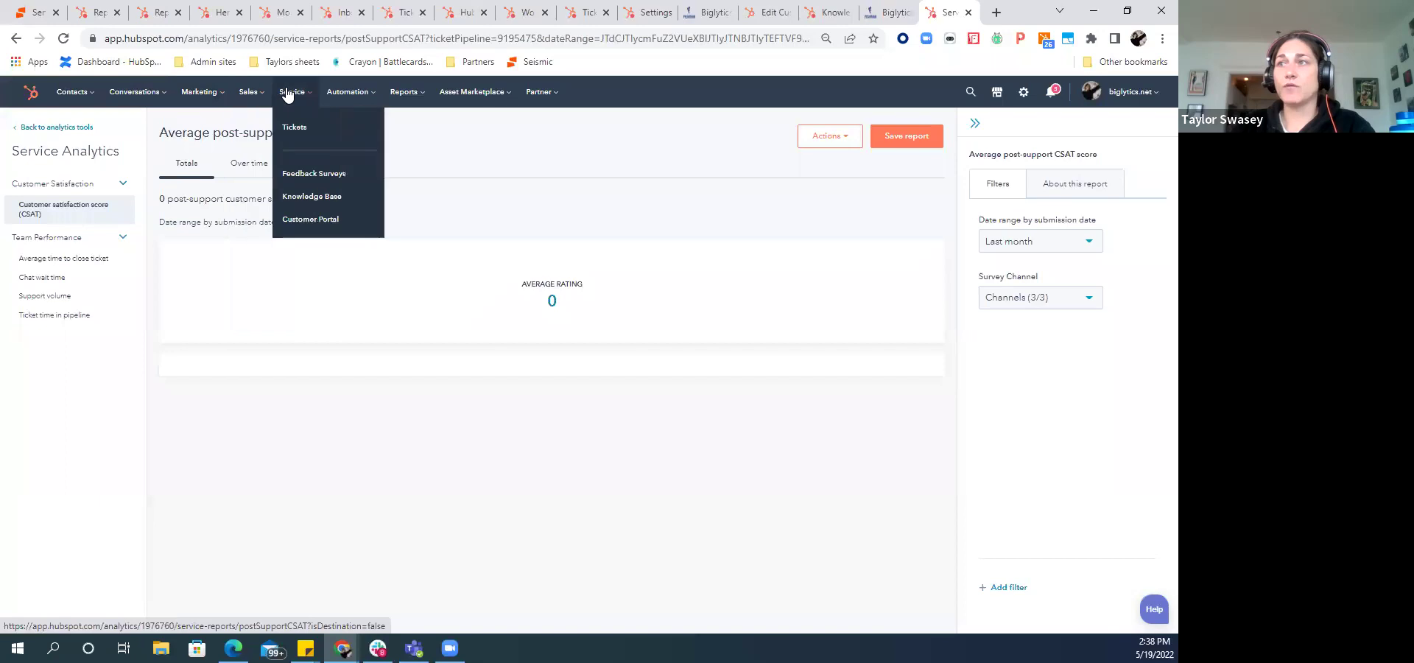
{"action": "mouse_move", "coordinate": [133, 95]}
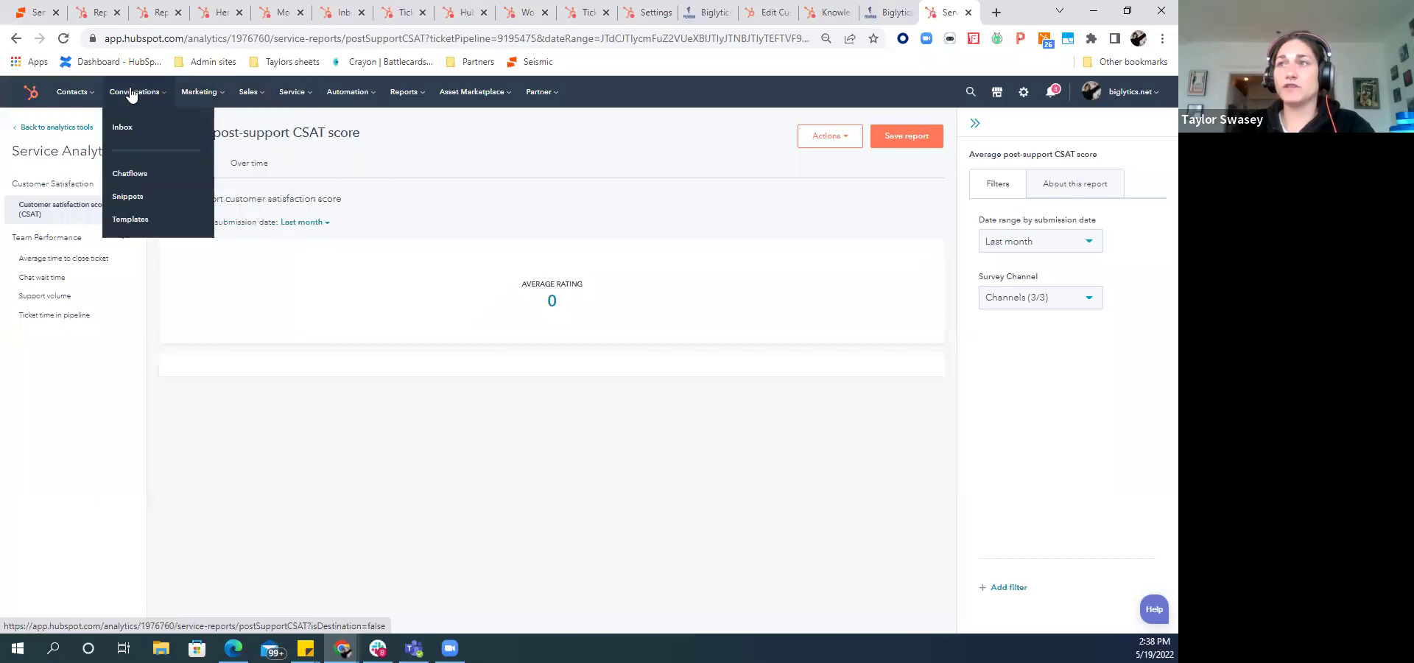
{"action": "right_click", "coordinate": [124, 175]}
{"action": "left_click", "coordinate": [176, 183]}
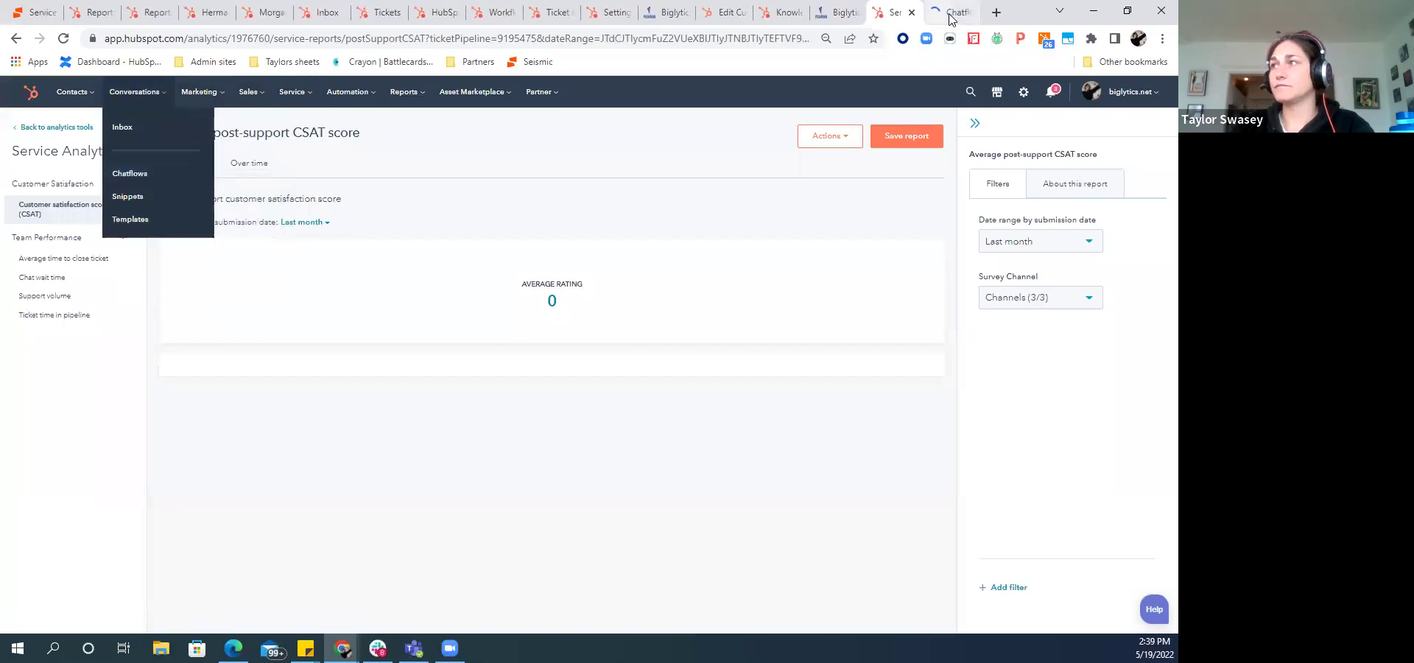
{"action": "left_click", "coordinate": [950, 13]}
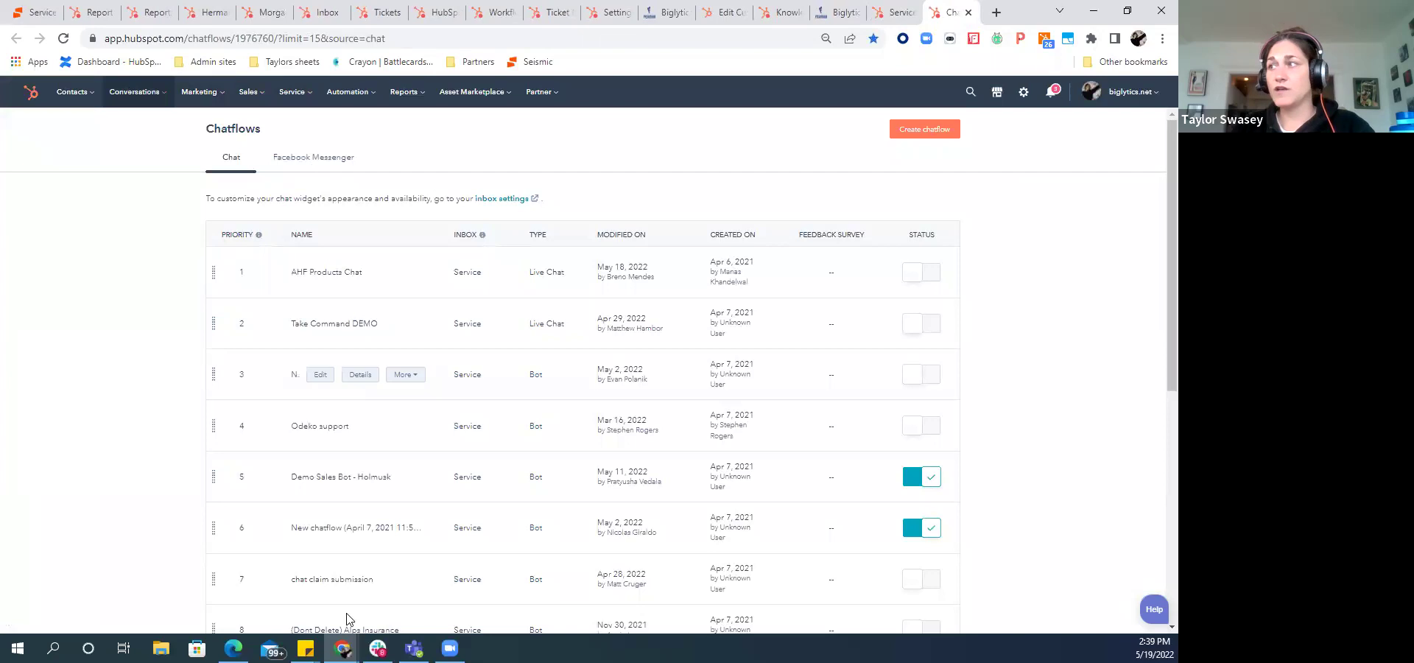
- Open the Odeko support chatflow and review its bot actions from the welcome message to the team member handoff
{"action": "left_click", "coordinate": [313, 431]}
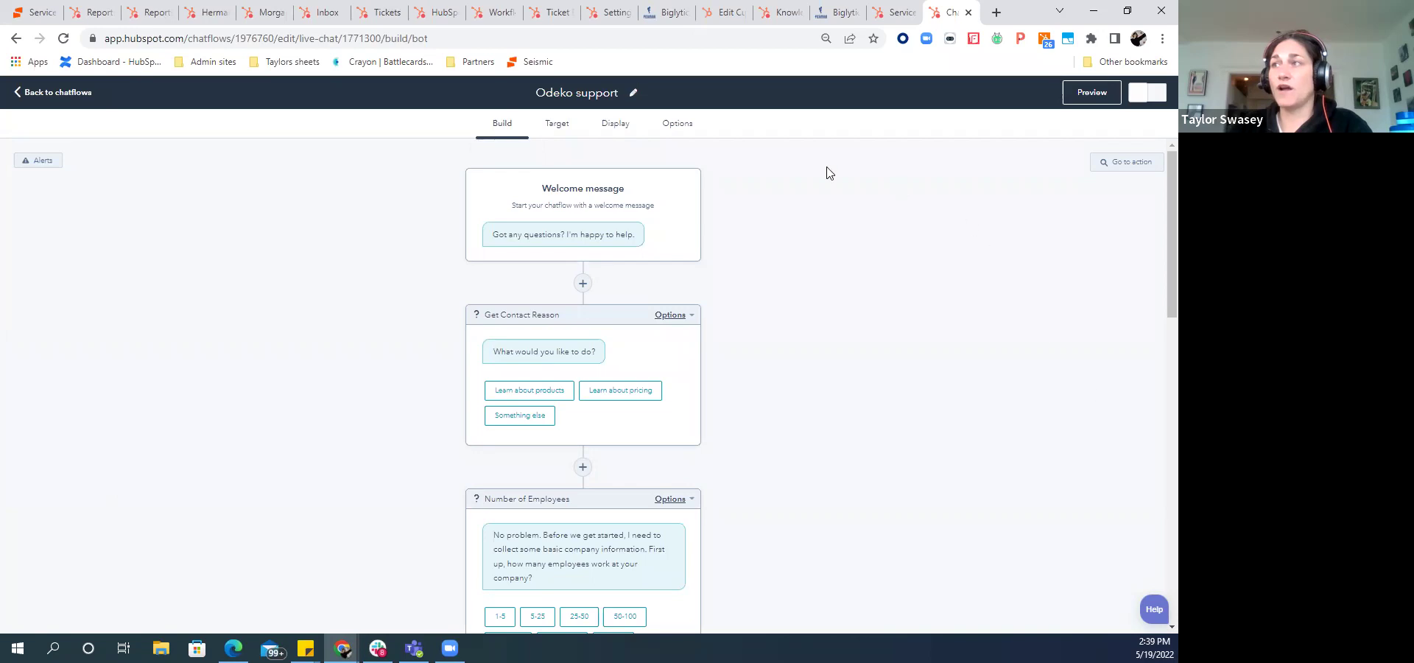
{"action": "scroll", "coordinate": [574, 266], "scroll_direction": "down", "scroll_amount": 1}
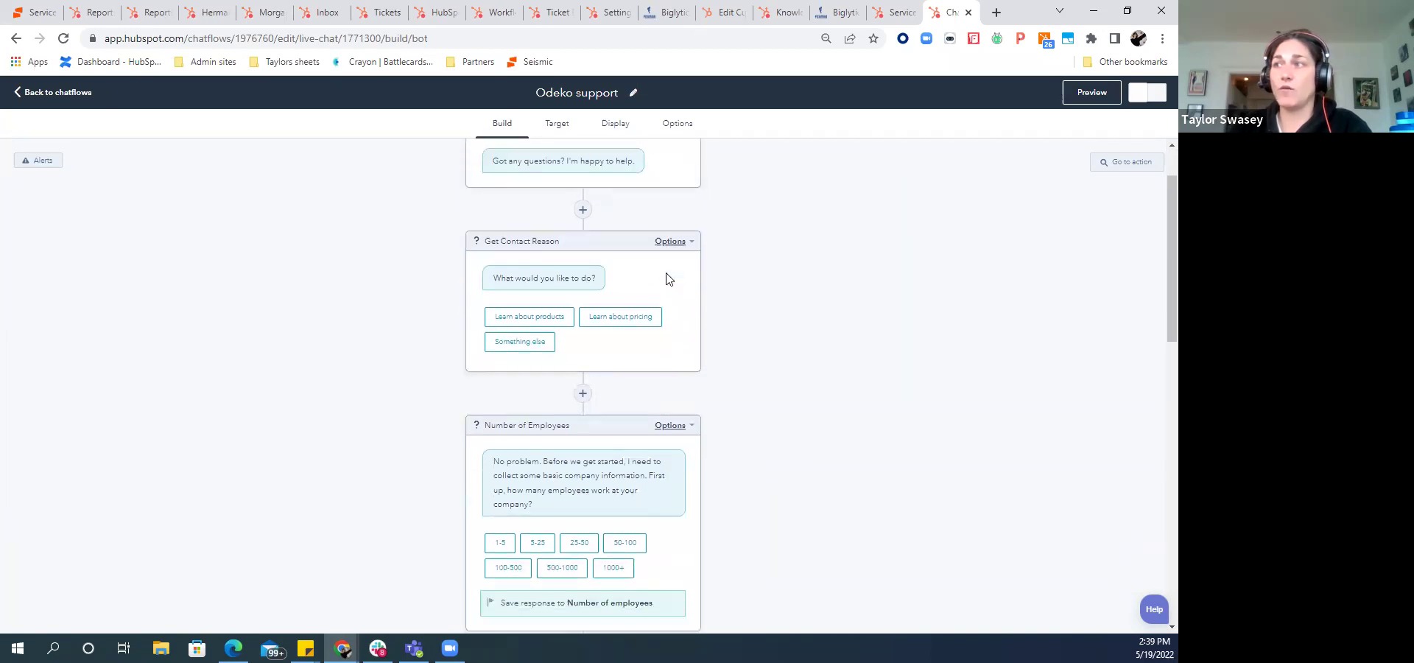
{"action": "scroll", "coordinate": [602, 343], "scroll_direction": "down", "scroll_amount": 2}
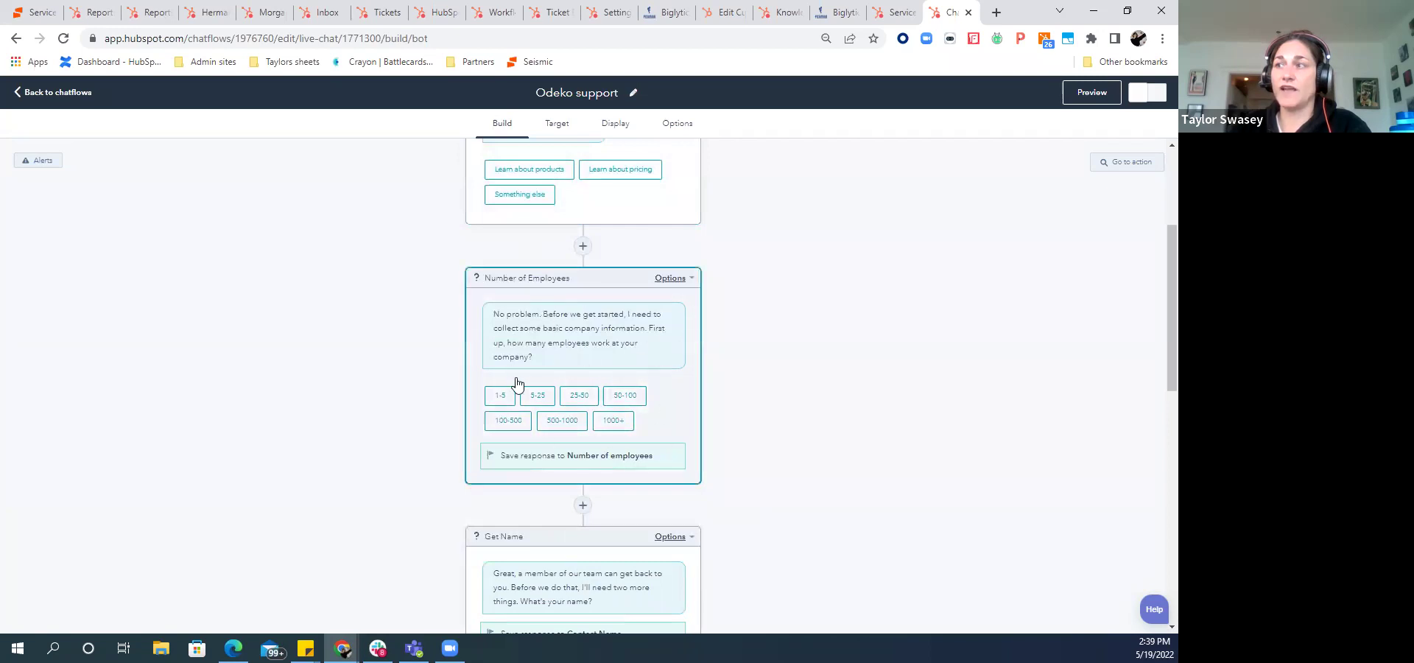
{"action": "scroll", "coordinate": [587, 408], "scroll_direction": "down", "scroll_amount": 1}
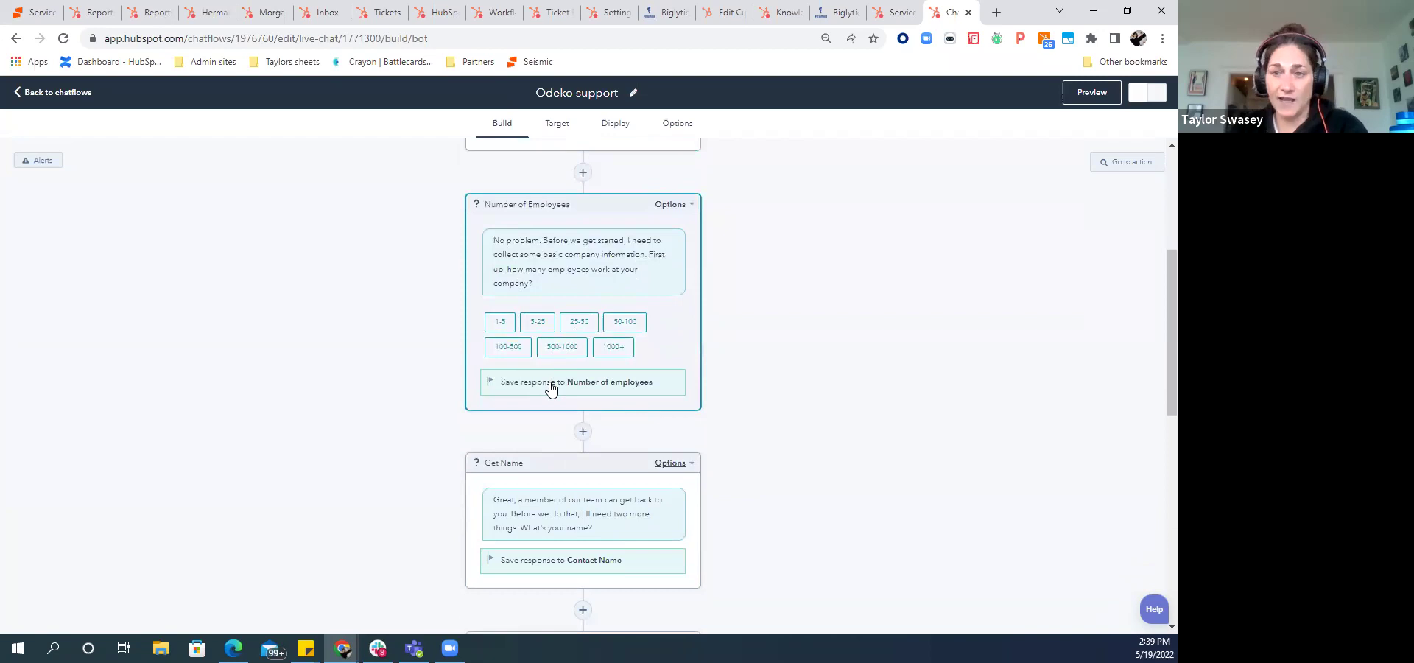
{"action": "scroll", "coordinate": [551, 389], "scroll_direction": "down", "scroll_amount": 3}
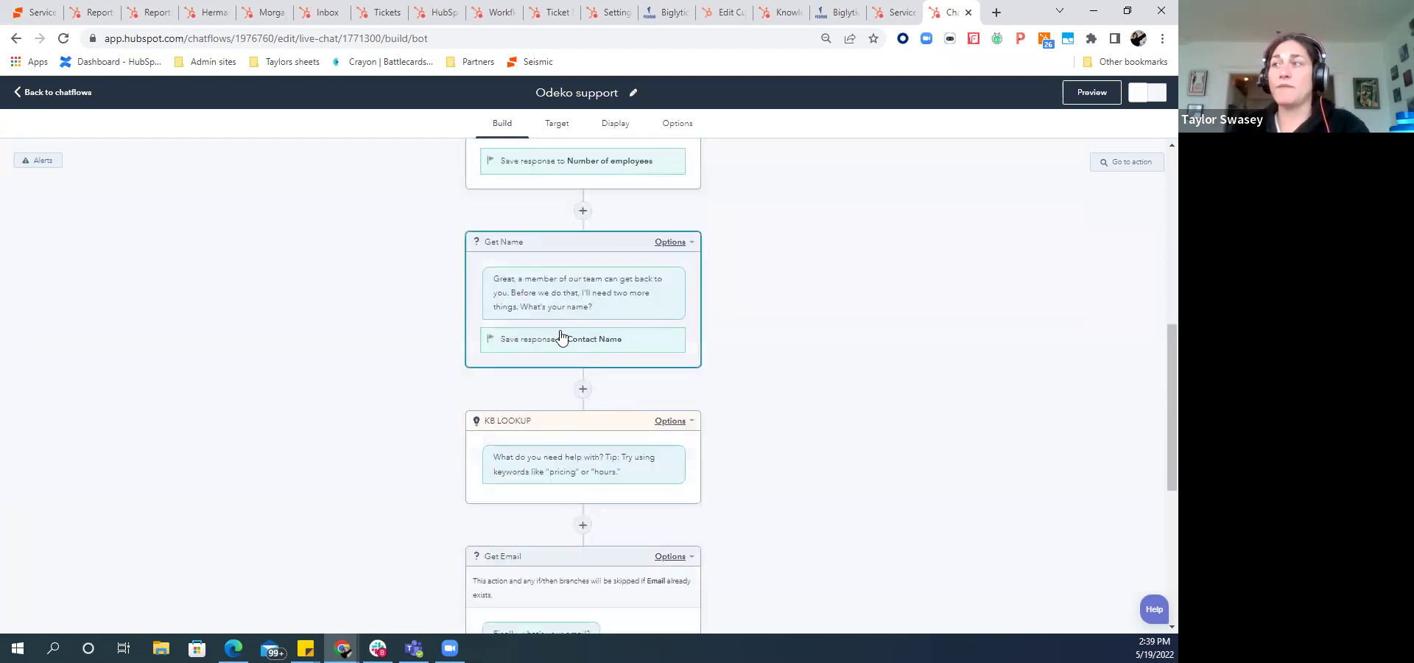
{"action": "scroll", "coordinate": [530, 389], "scroll_direction": "down", "scroll_amount": 2}
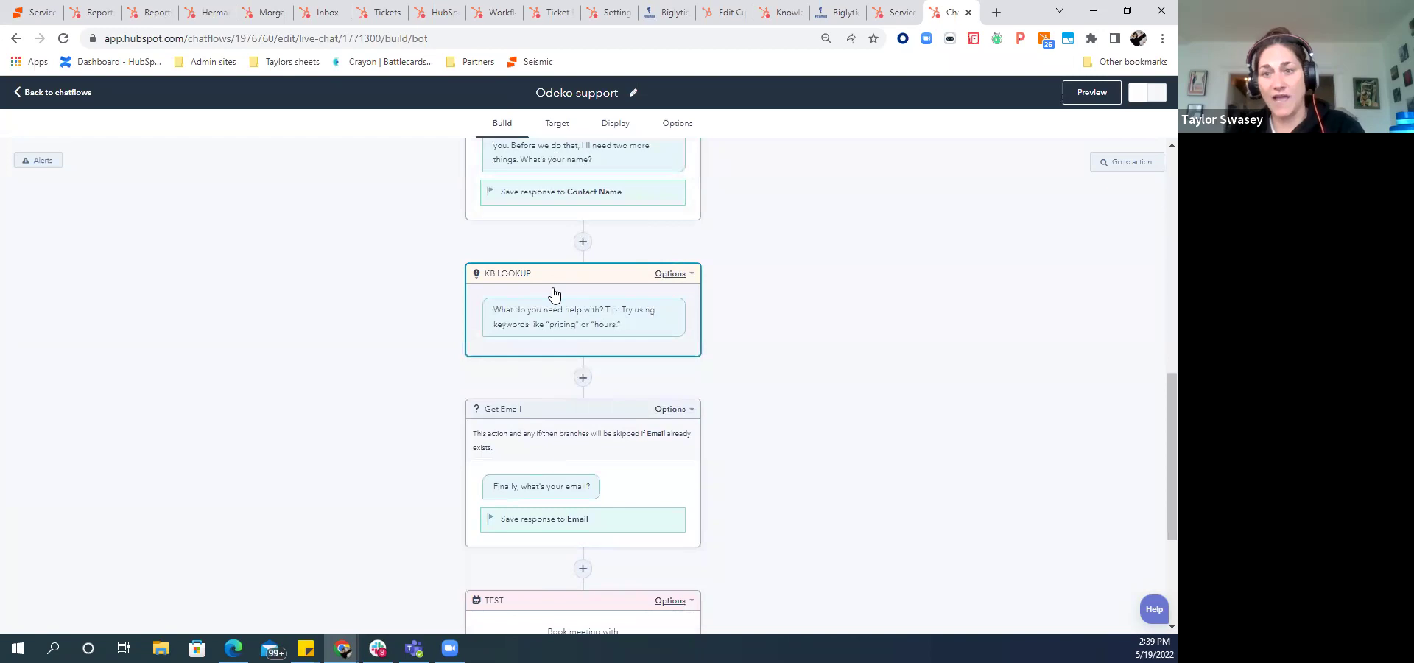
{"action": "scroll", "coordinate": [554, 293], "scroll_direction": "down", "scroll_amount": 3}
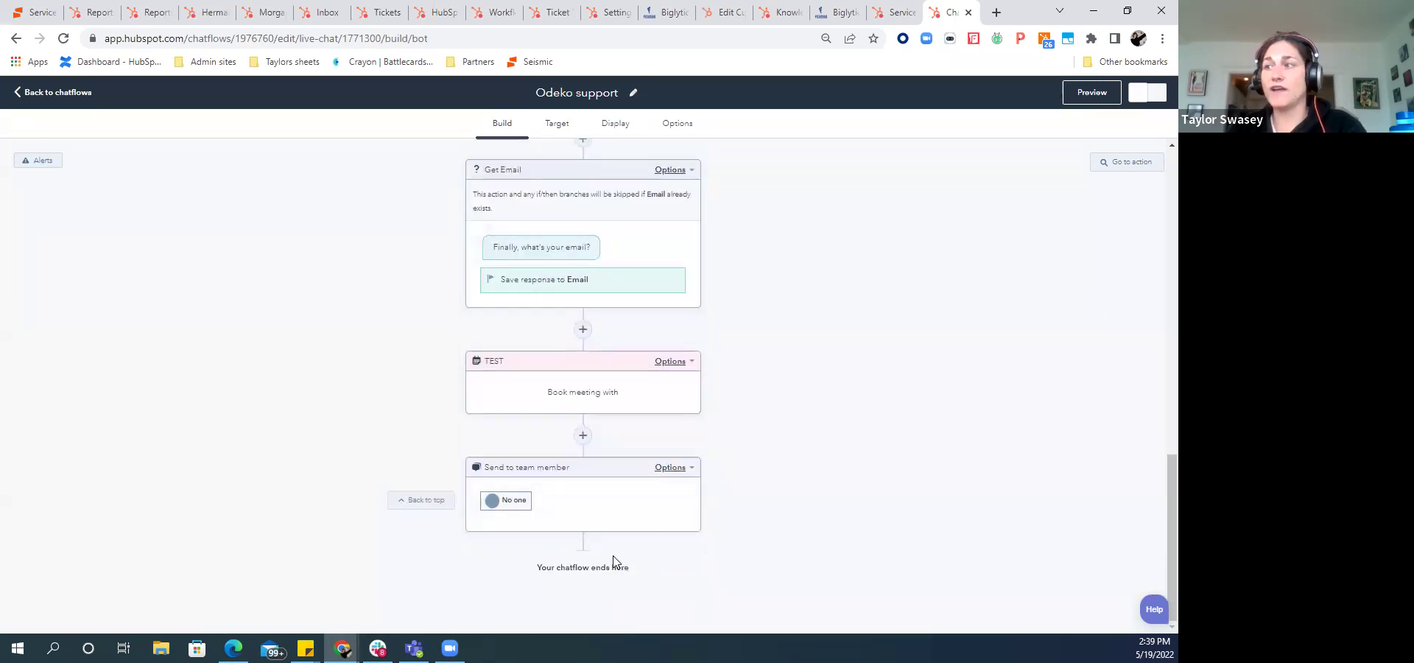
- View the Get Email action's if/then branches and next action, close them without changes, and return to the chatflows list
{"action": "left_click", "coordinate": [583, 330]}
{"action": "left_click", "coordinate": [957, 277]}
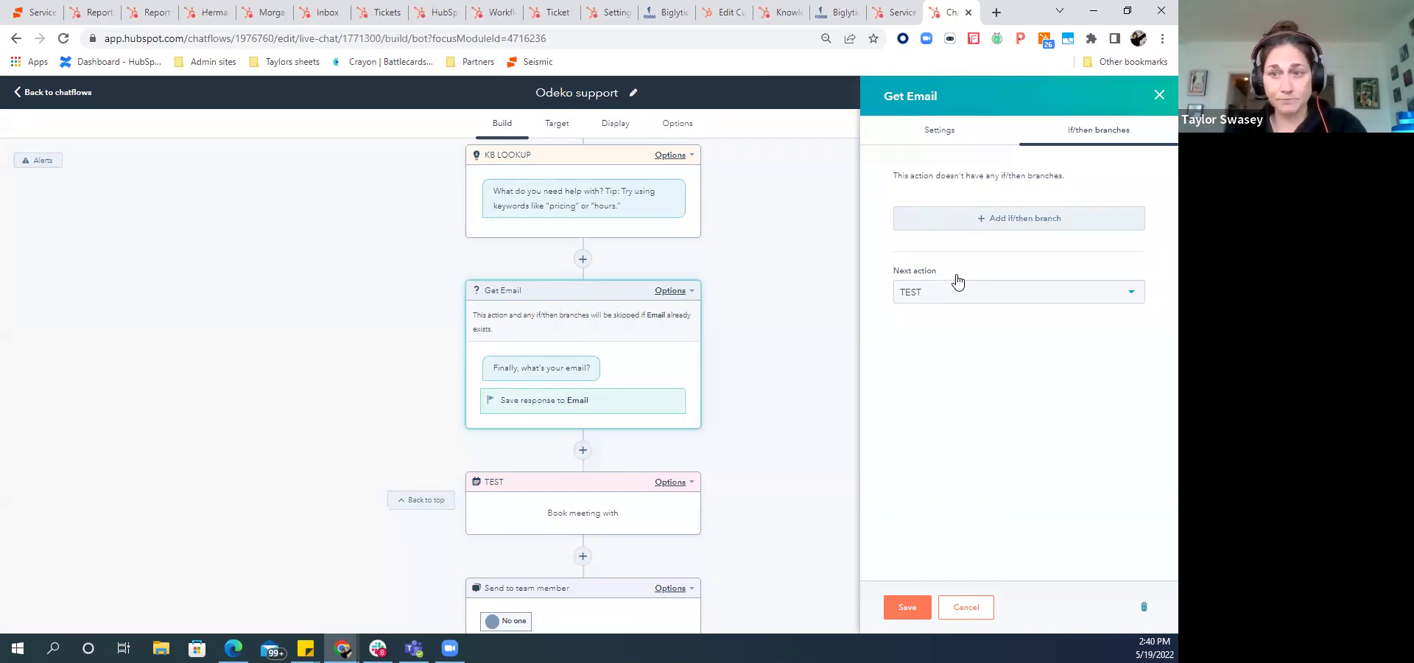
{"action": "left_click", "coordinate": [1160, 95]}
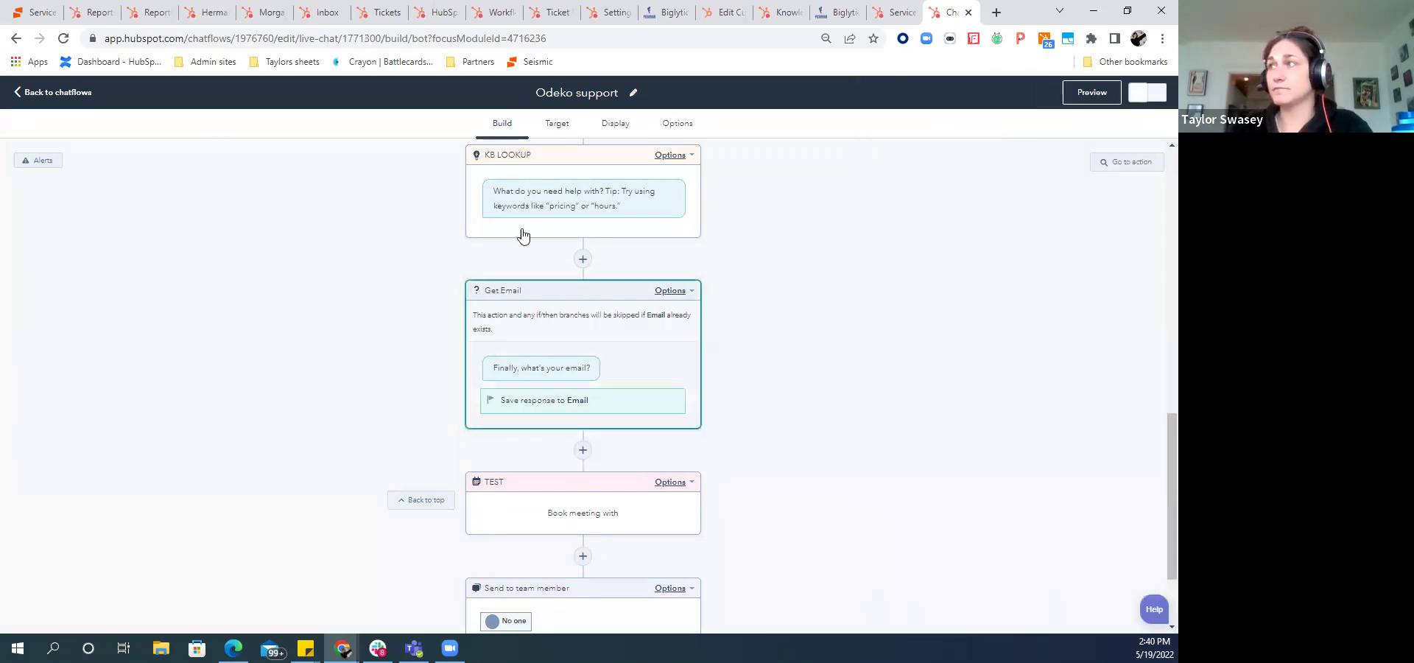
{"action": "left_click", "coordinate": [30, 92]}
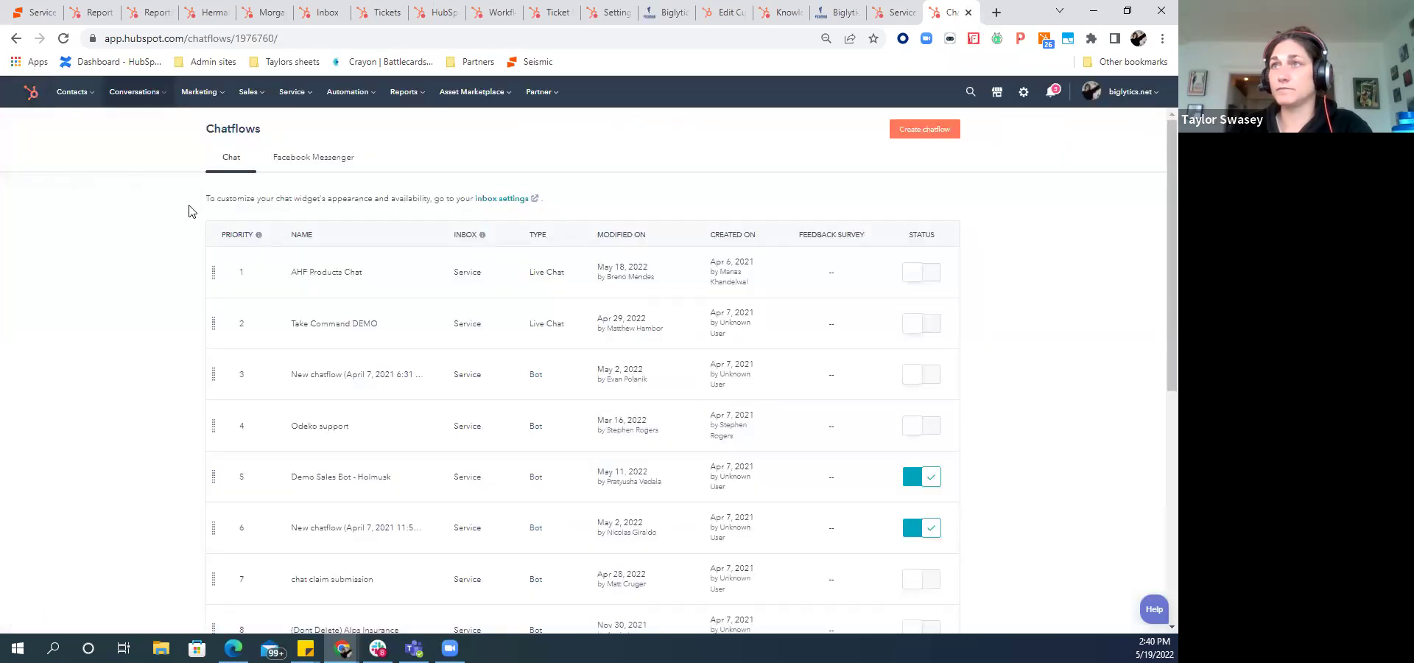